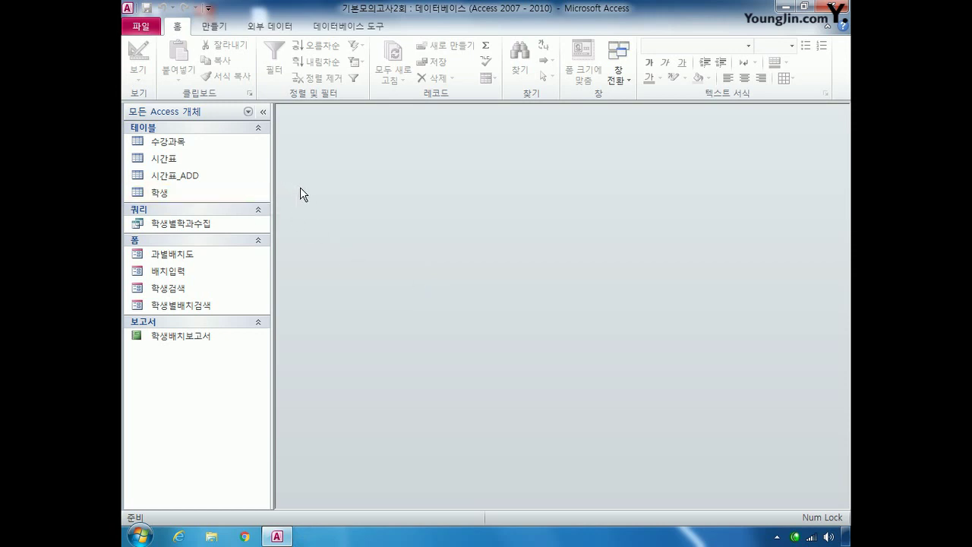
Step: Open the 시간표 table in Design view and make 과목코드 and 분반 its composite primary key
right_click(160, 159)
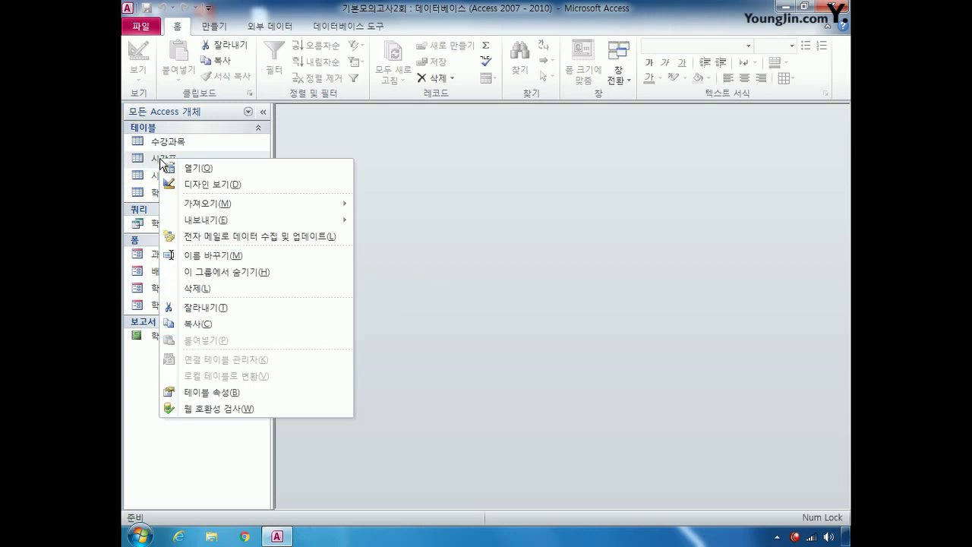
click(199, 183)
drag(453, 129, 458, 127)
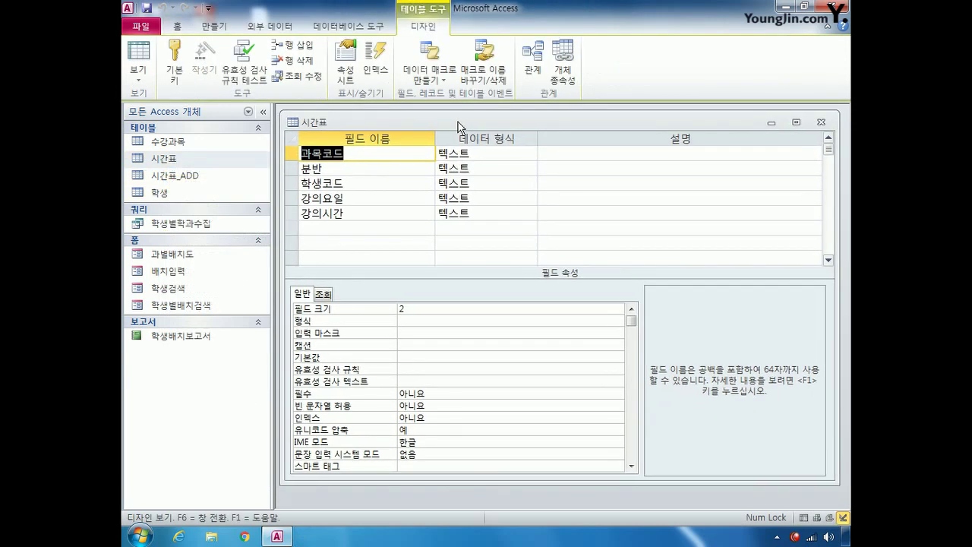
click(288, 154)
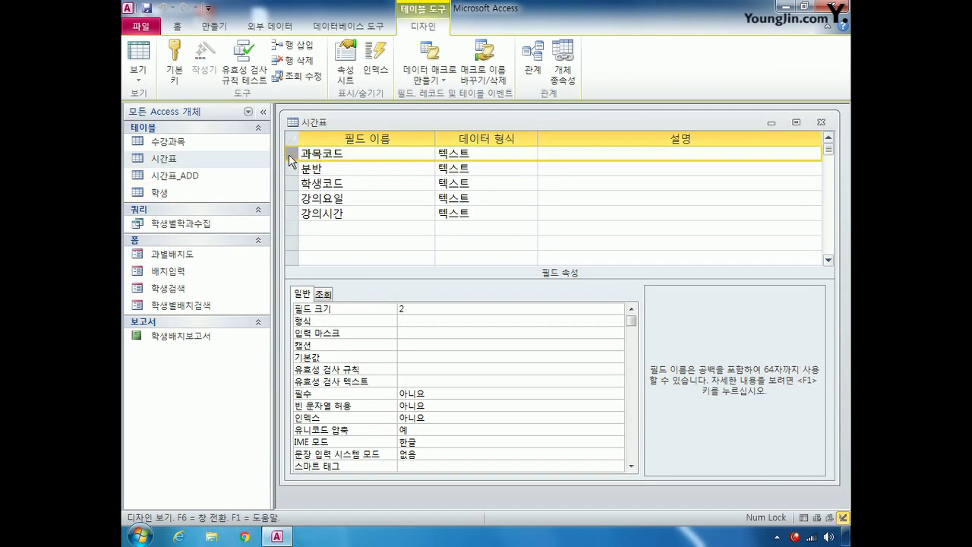
shift+click(289, 168)
click(174, 75)
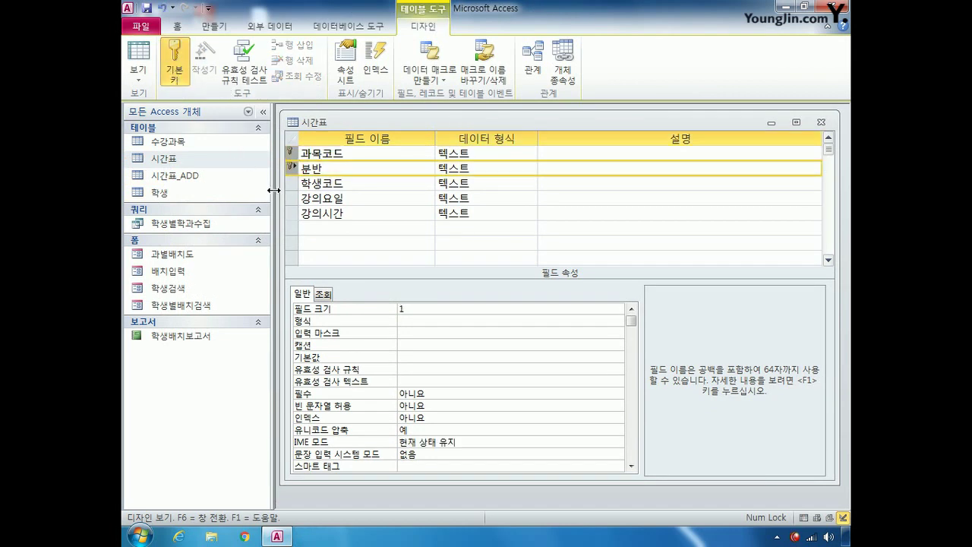
Step: Set the default value (기본값) of the 강의시간 field to 시간
click(291, 214)
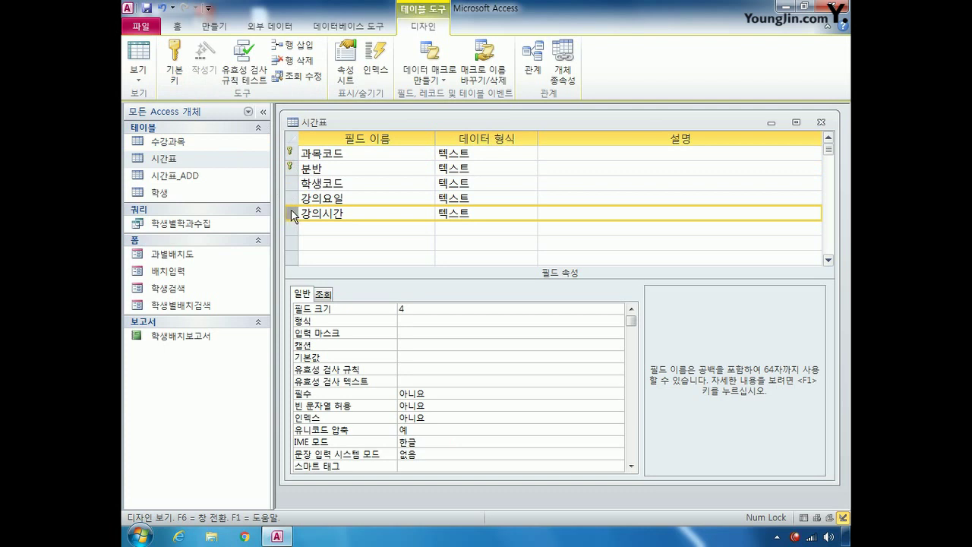
click(425, 356)
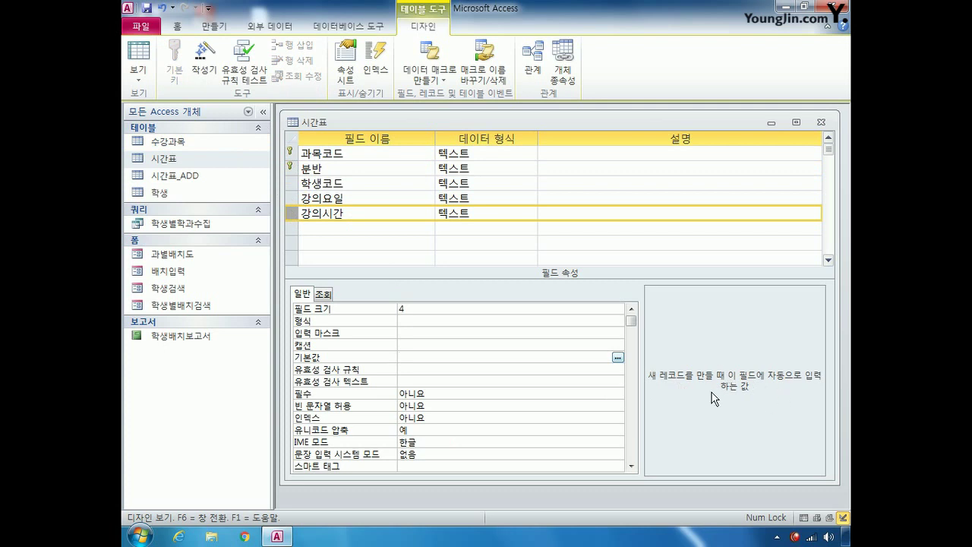
text(ㅌ)
key(BackSpace)
text(시간)
Step: Set the IME mode of the 분반 field to 영숫자 반자
click(292, 169)
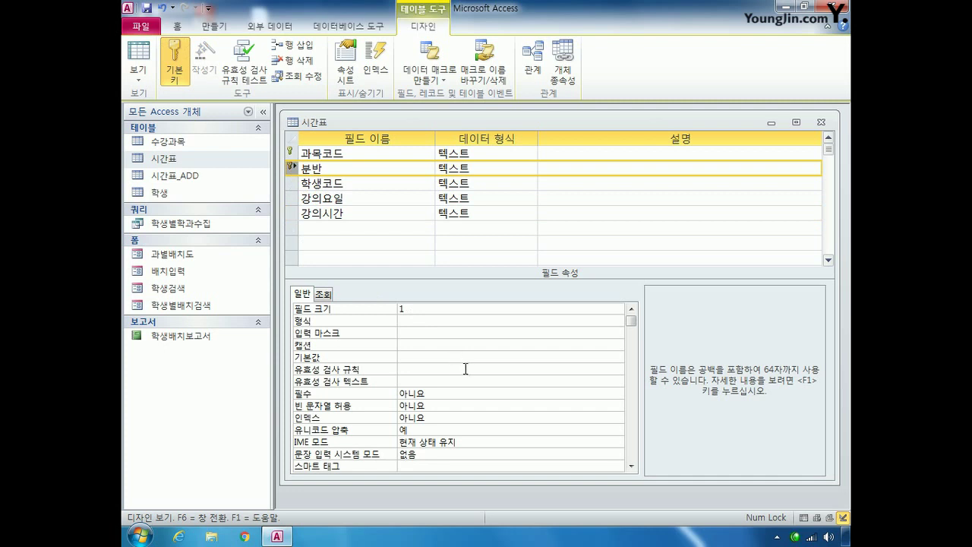
click(483, 444)
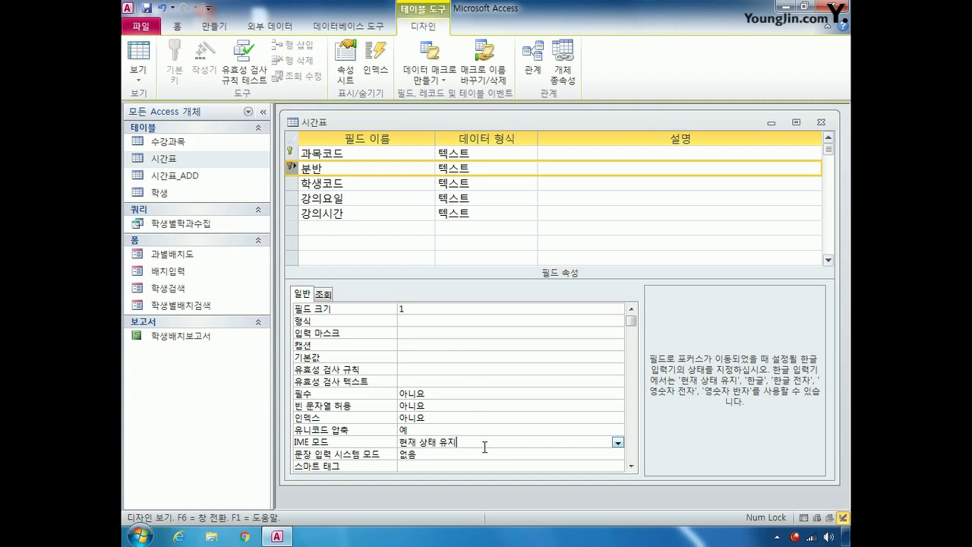
click(618, 443)
click(575, 407)
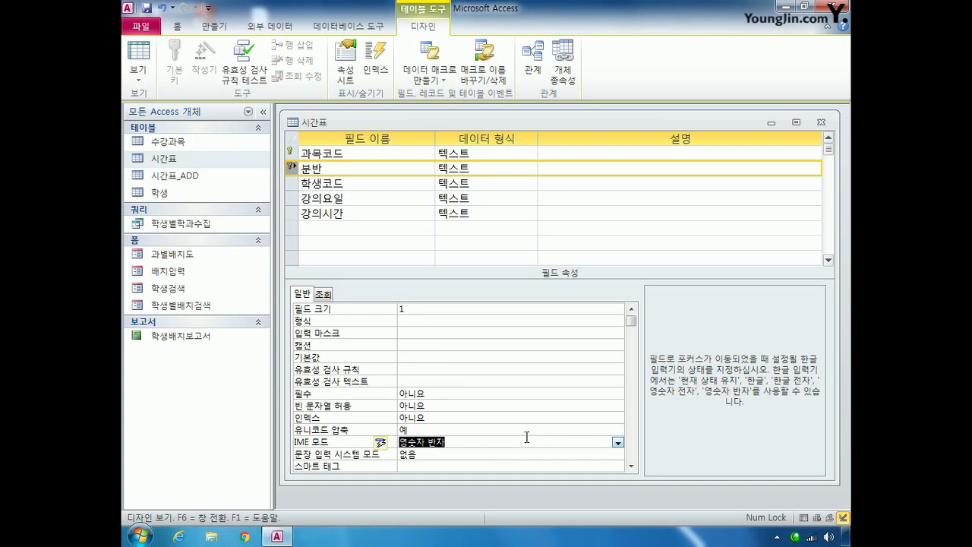
Step: Enter the validation rule In ("A","B","C","D","E") for the 분반 field
click(424, 370)
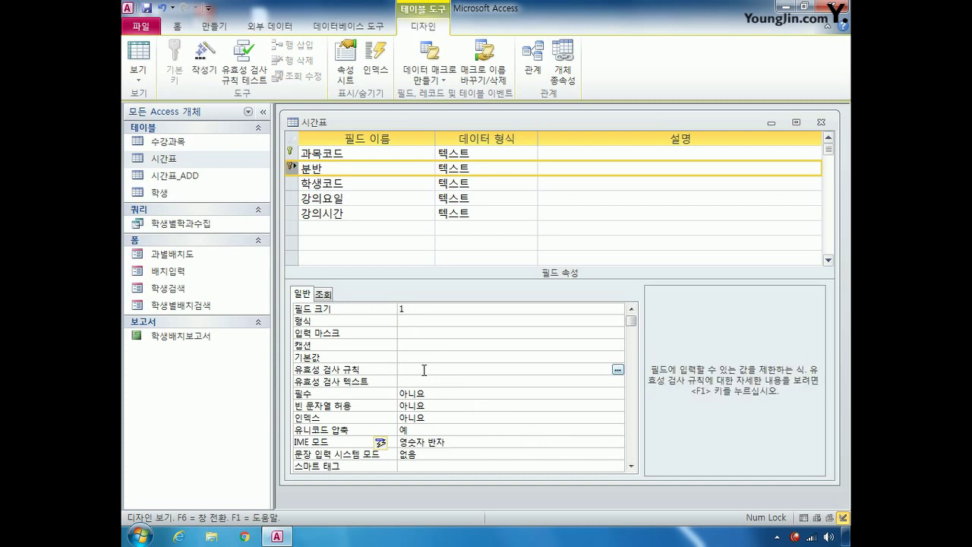
text(ㅑ)
text(in )
text(()
text(")
text(A)
text(")
text(,"B)
text(")
text(,"C")
text(,"D)
text(",")
text(E")
text())
Step: Set the 분반 field's validation text to 데이터입력오류!
click(401, 381)
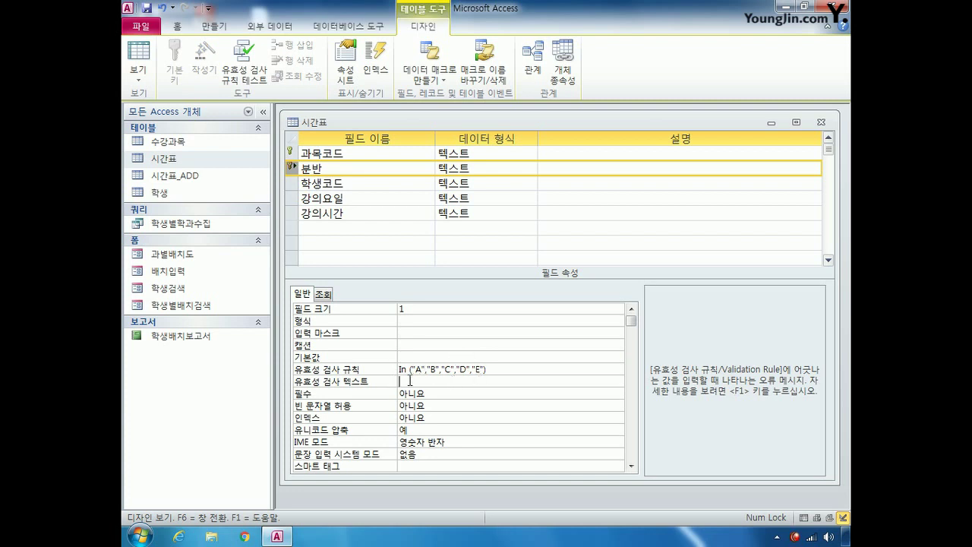
text(ep)
key(BackSpace)
key(BackSpace)
text(데이)
text(터)
text(입력을)
text(류)
Step: Close the 시간표 table and save its design changes
click(817, 124)
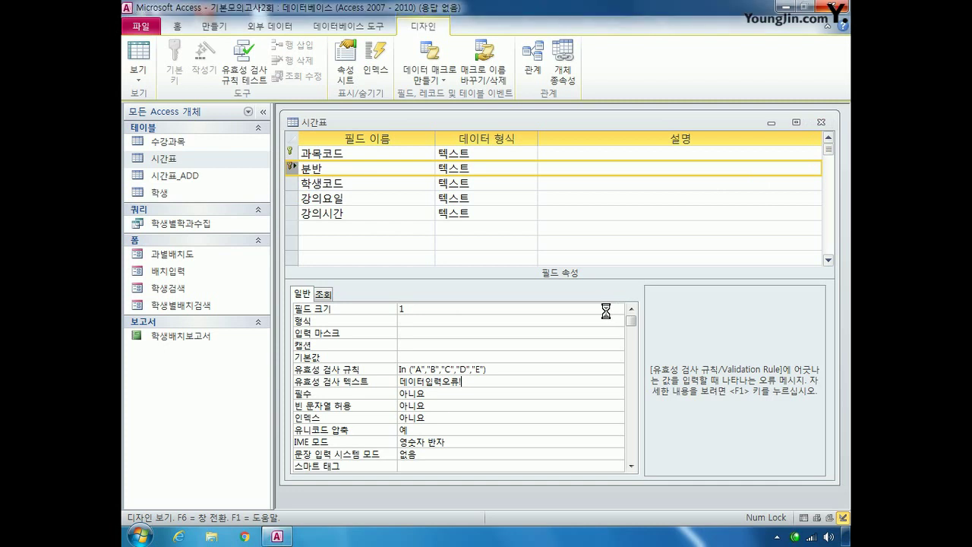
click(409, 303)
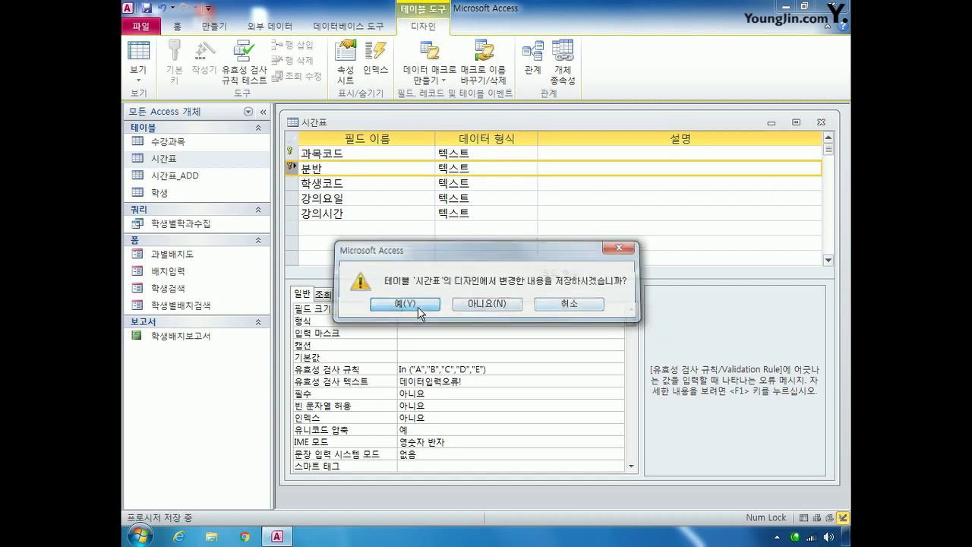
click(423, 297)
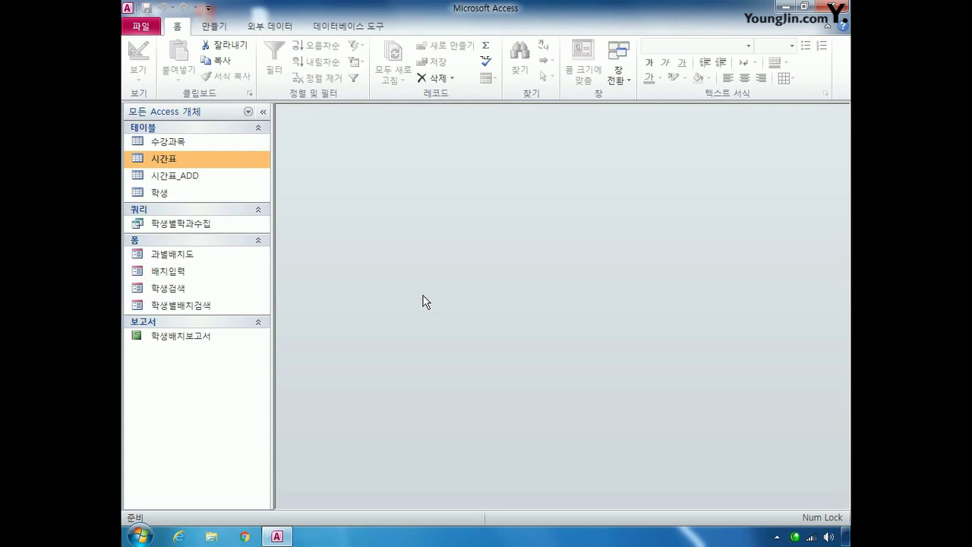
Step: Create a new query in Design view with the 시간표_ADD table as its source
click(228, 27)
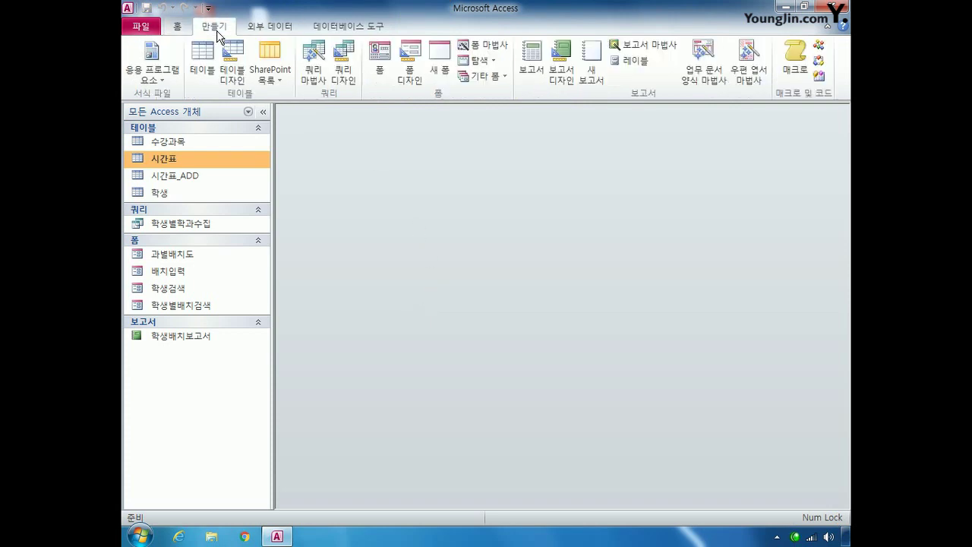
click(351, 89)
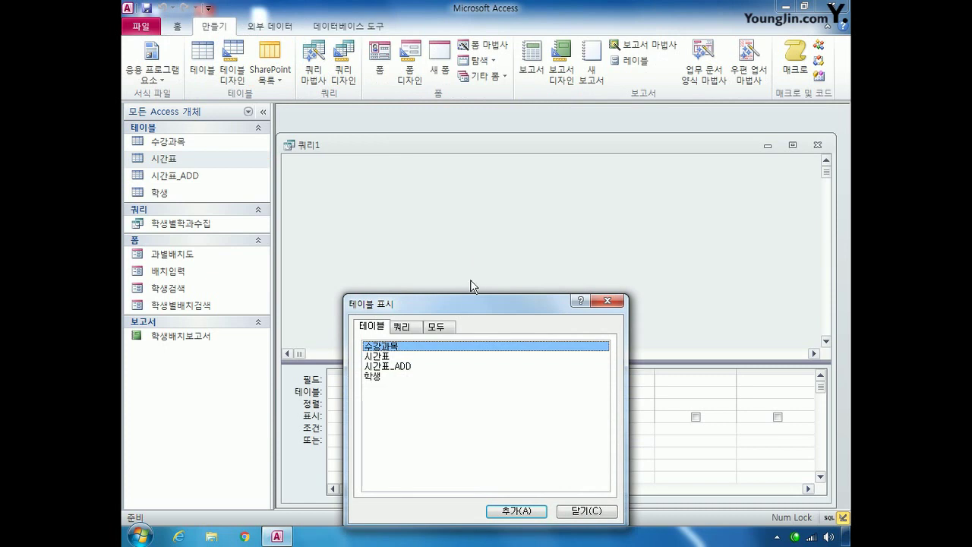
drag(477, 370, 492, 232)
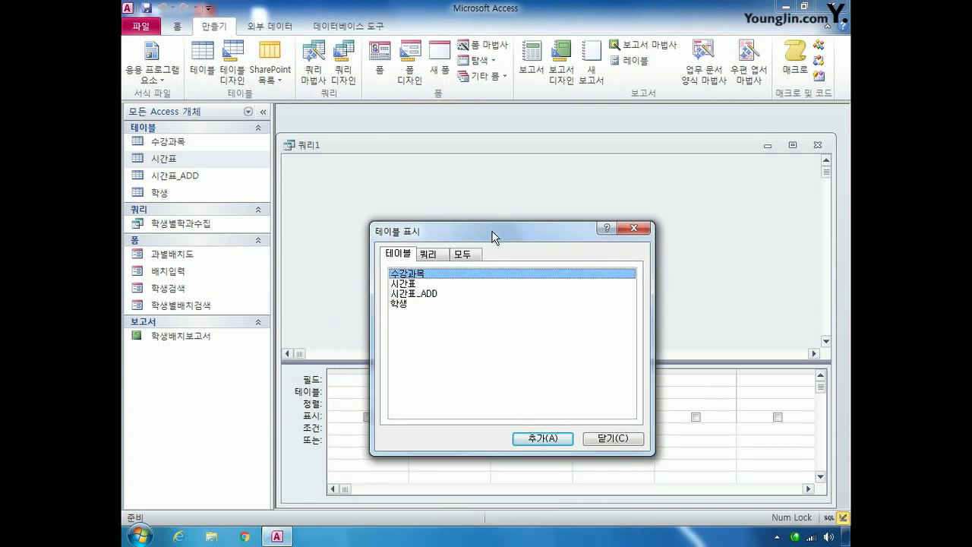
click(417, 293)
click(523, 439)
click(604, 439)
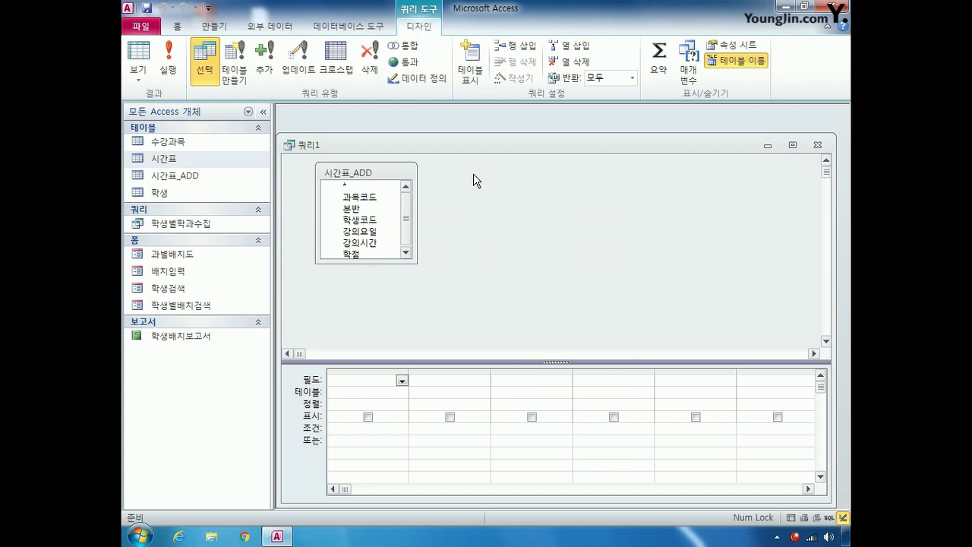
Step: Turn the query into an append query that targets the 시간표 table in the current database
click(264, 60)
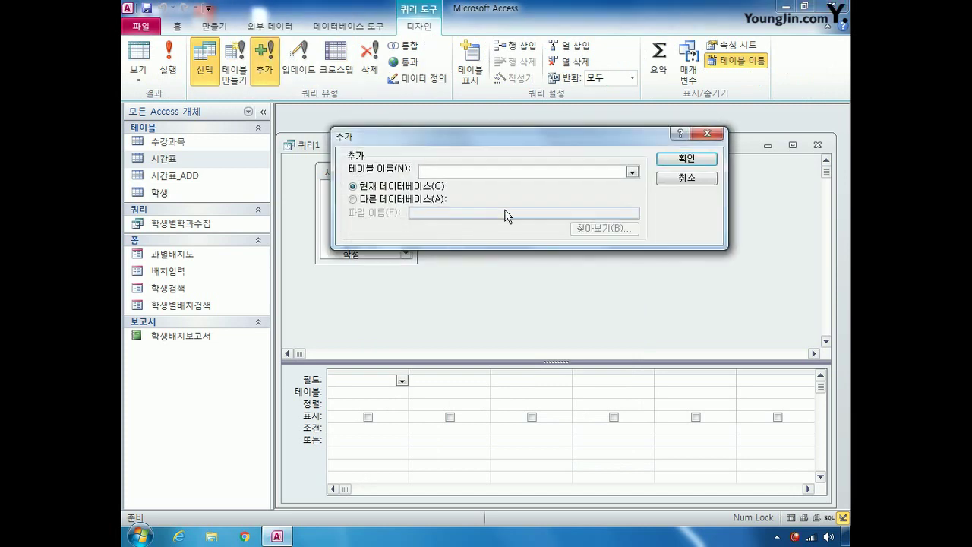
click(631, 173)
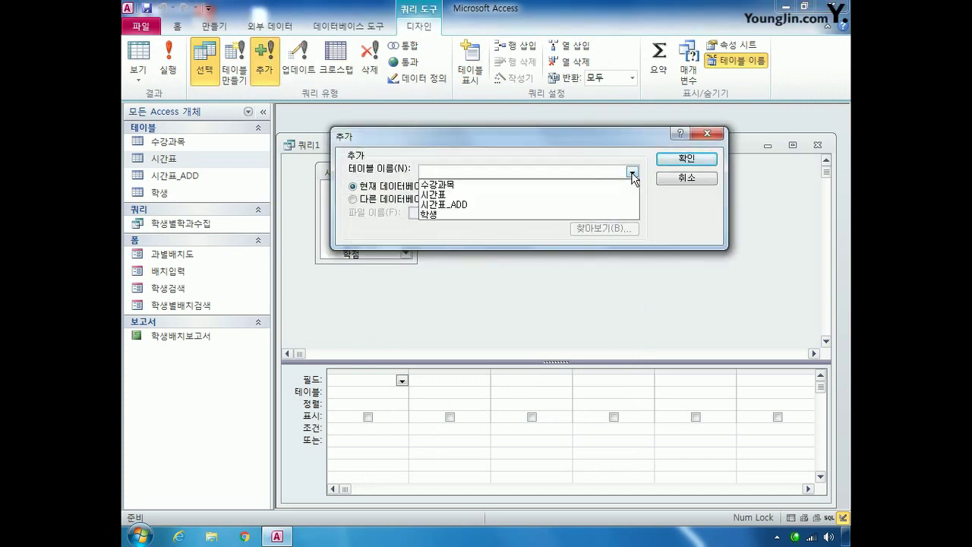
click(598, 191)
click(684, 160)
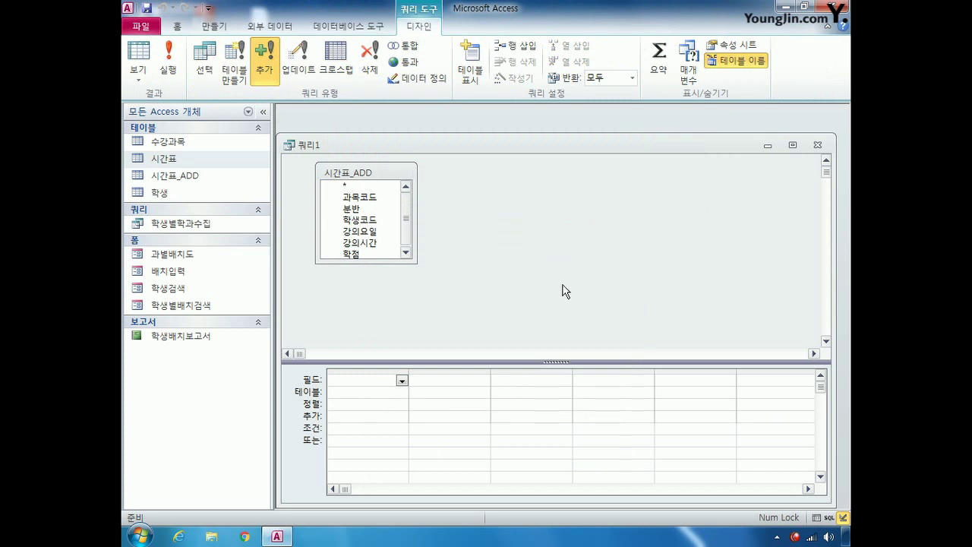
Step: Add the fields 과목코드, 분반, 학생코드, 강의요일 and 강의시간 from 시간표_ADD to the query grid
mouse_move(389, 263)
mouse_down()
mouse_move(384, 287)
mouse_move(392, 280)
mouse_up()
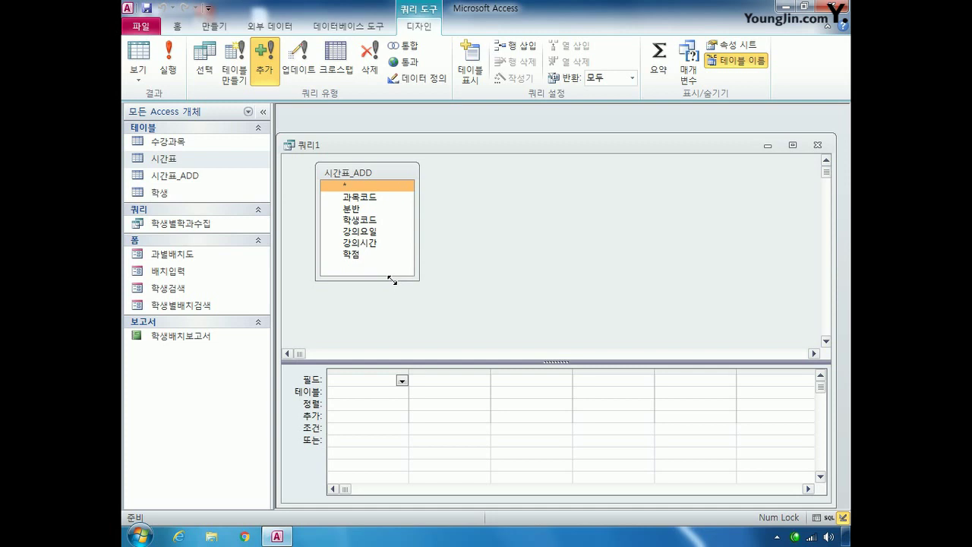
double_click(361, 199)
double_click(362, 209)
click(362, 221)
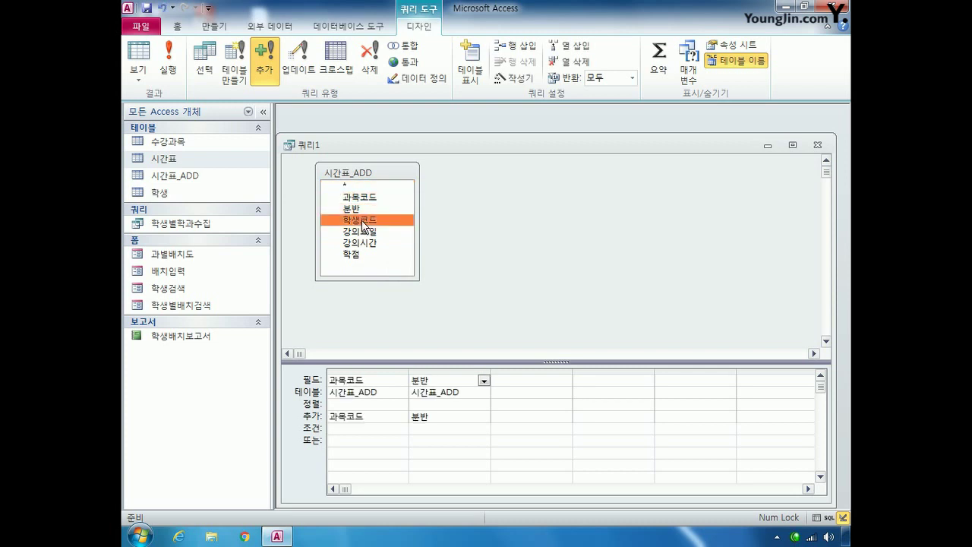
double_click(362, 221)
double_click(363, 231)
double_click(365, 244)
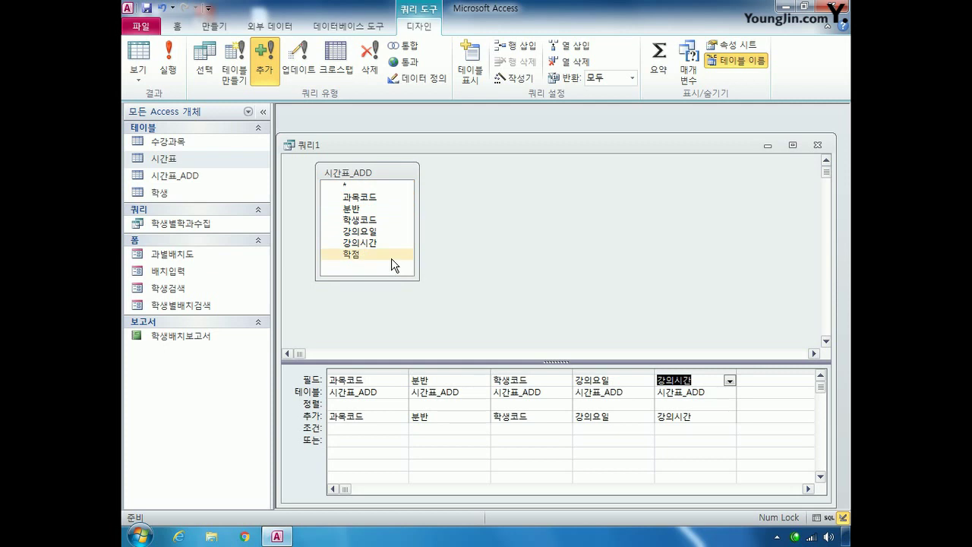
Step: Close the append query and save it as 시간표추가
click(817, 144)
key(Return)
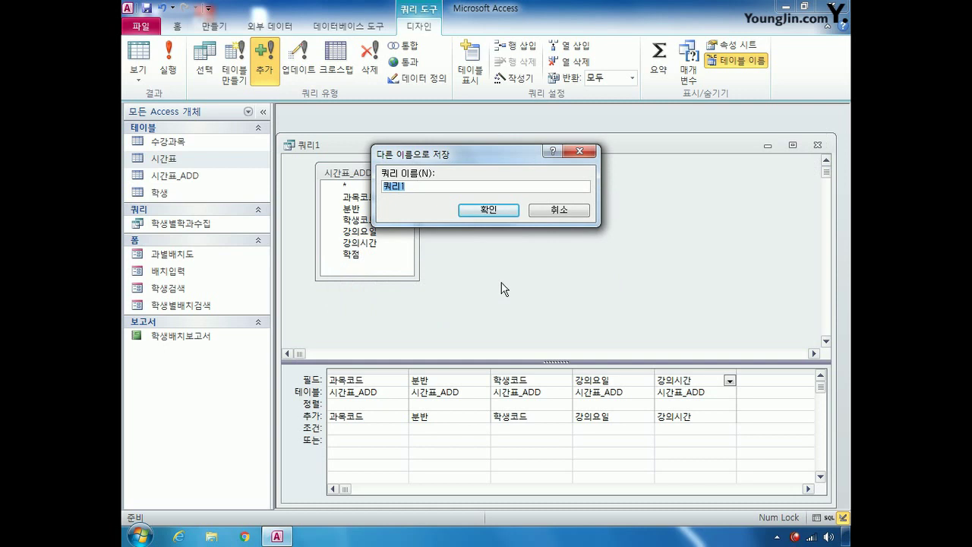
text(시간표추가)
key(Return)
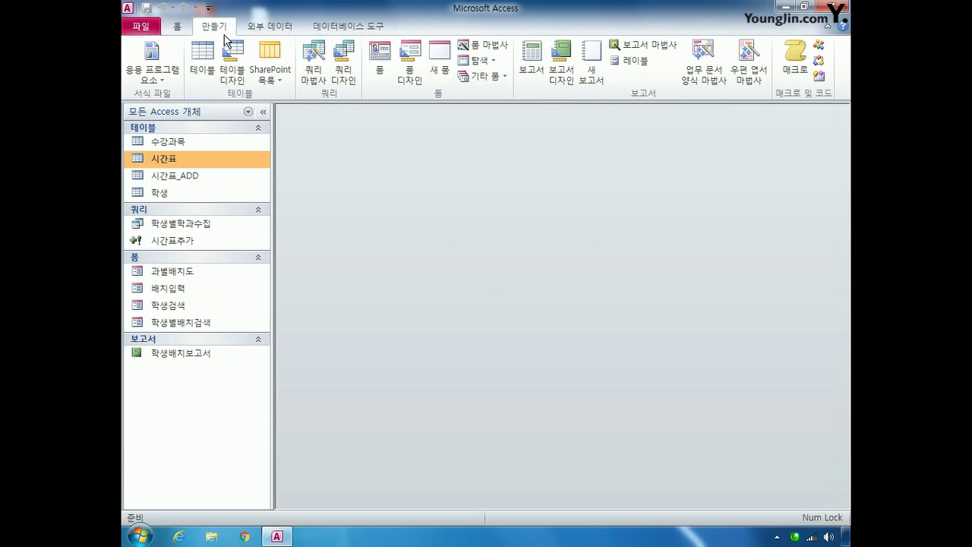
Step: Open the Relationships window, reposition it and widen it to make room for the tables
click(325, 27)
click(266, 60)
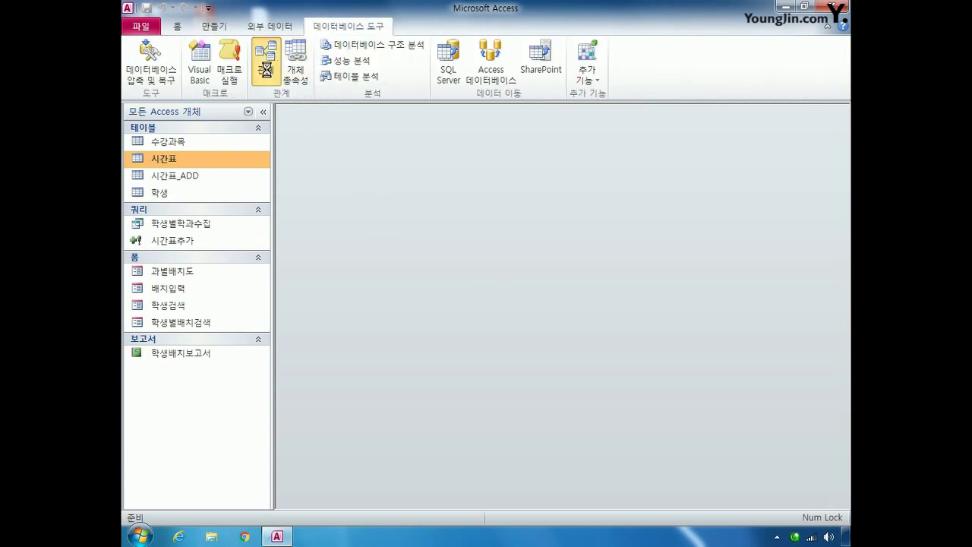
drag(652, 150, 552, 145)
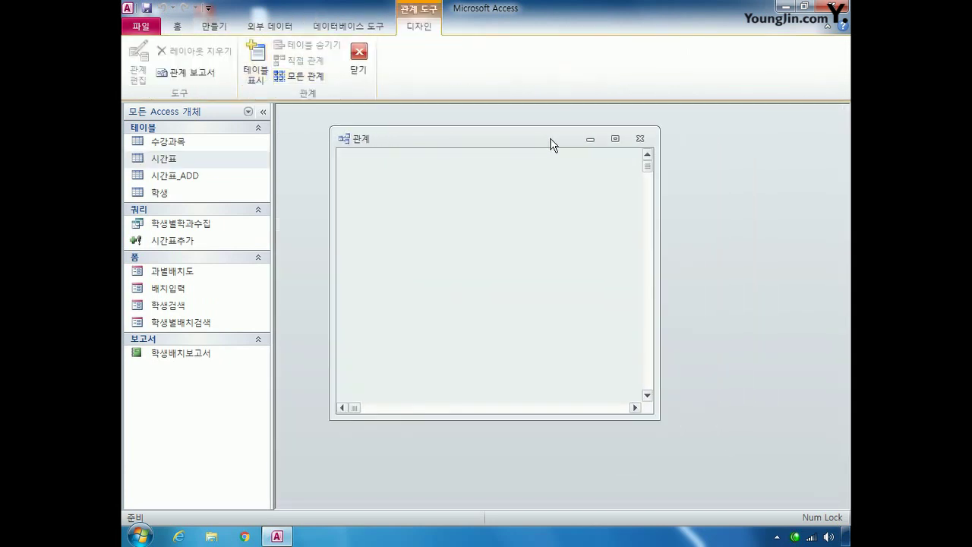
drag(659, 247, 795, 228)
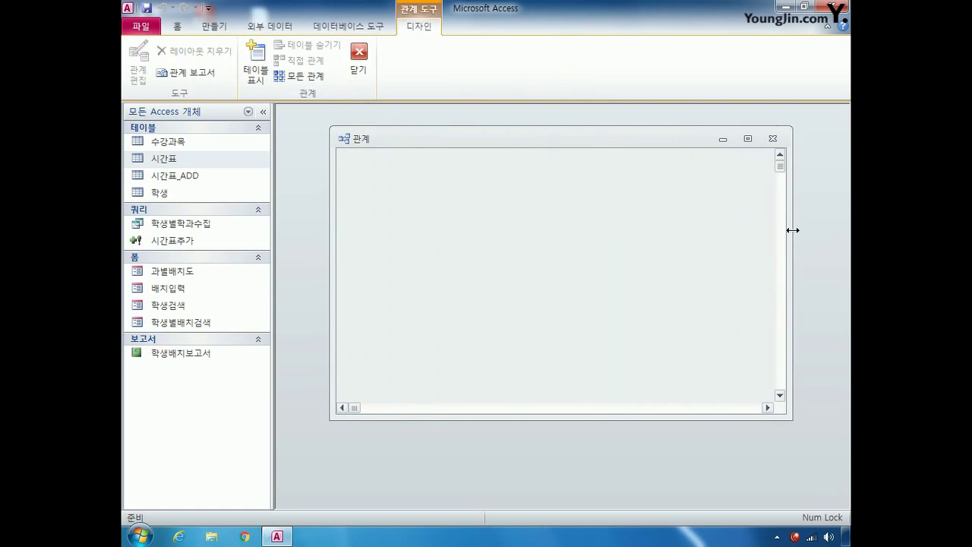
Step: Add the tables 시간표, 학생 and 수강과목 to the relationships layout
right_click(515, 201)
click(551, 208)
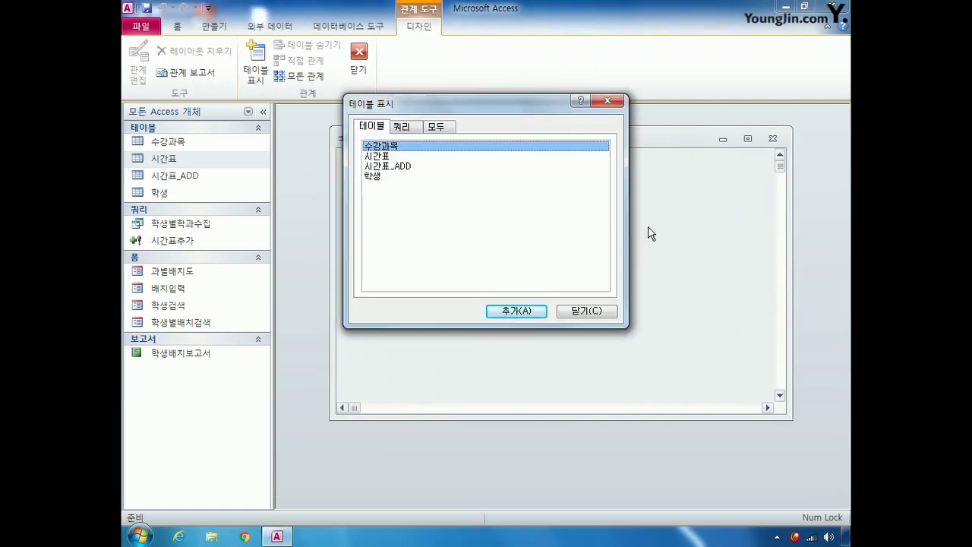
click(387, 155)
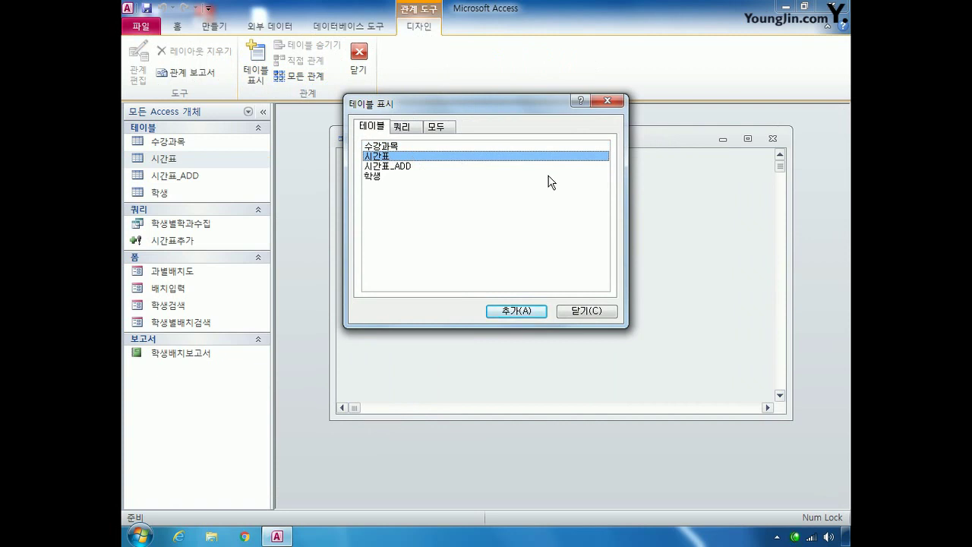
click(376, 176)
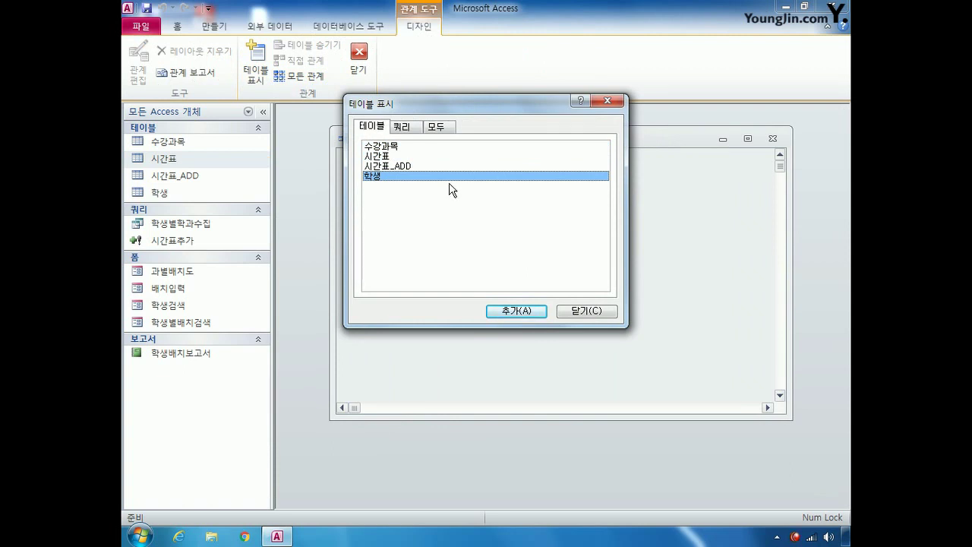
double_click(388, 145)
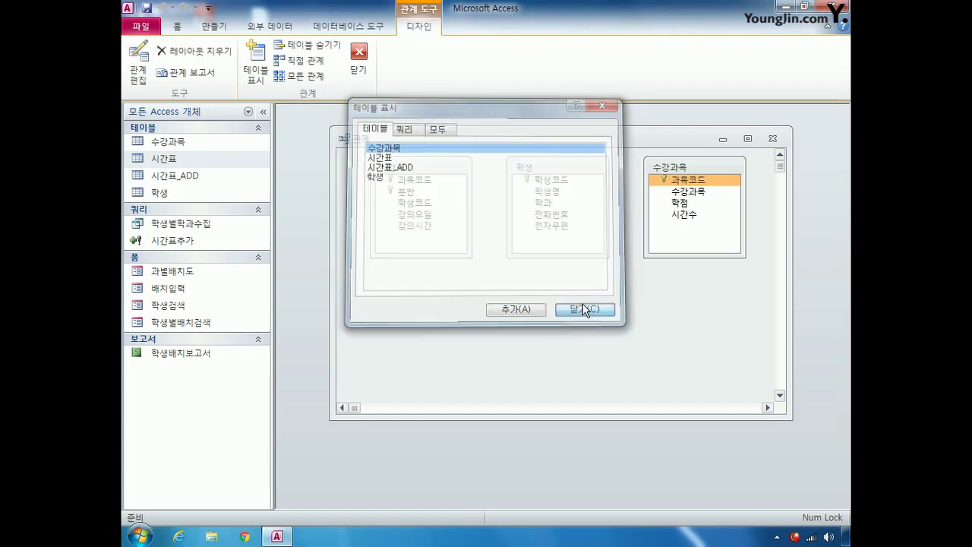
click(582, 304)
Step: Arrange the field lists in the relationships layout with 시간표 between 학생 and 수강과목
drag(429, 173, 537, 270)
drag(562, 165, 413, 171)
drag(548, 267, 559, 217)
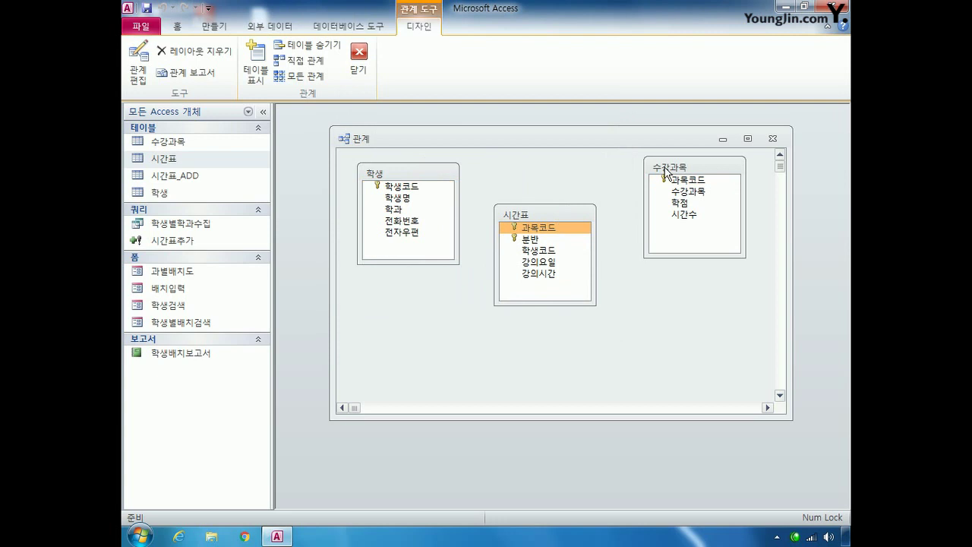
drag(706, 168, 709, 178)
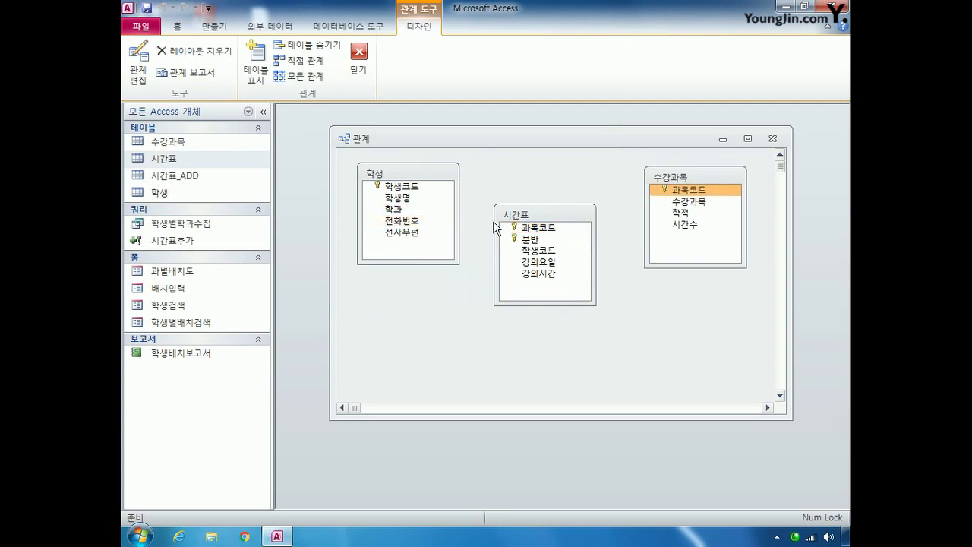
Step: Create a one-to-many relationship from 학생 to 시간표 on 학생코드, enforcing referential integrity and cascading updates of related fields
click(516, 228)
click(545, 251)
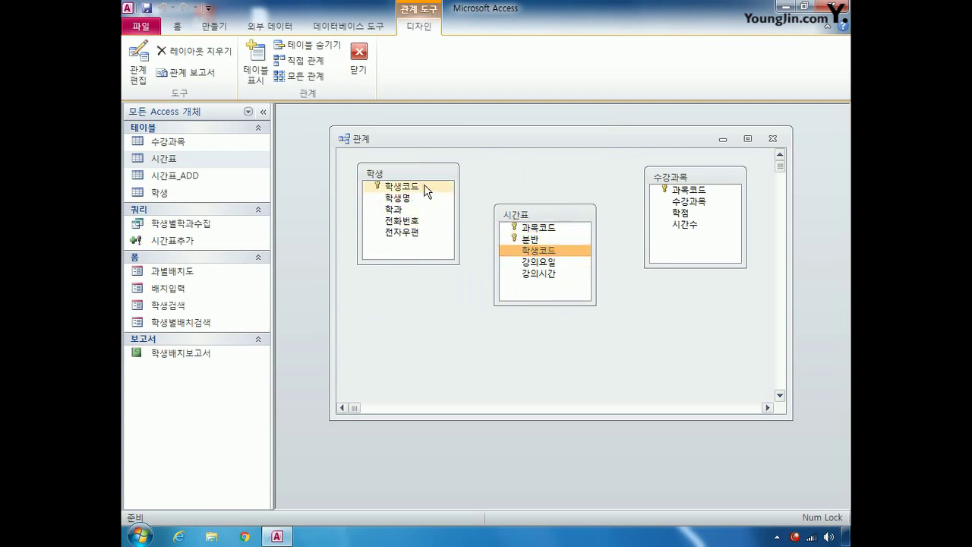
drag(425, 191, 520, 257)
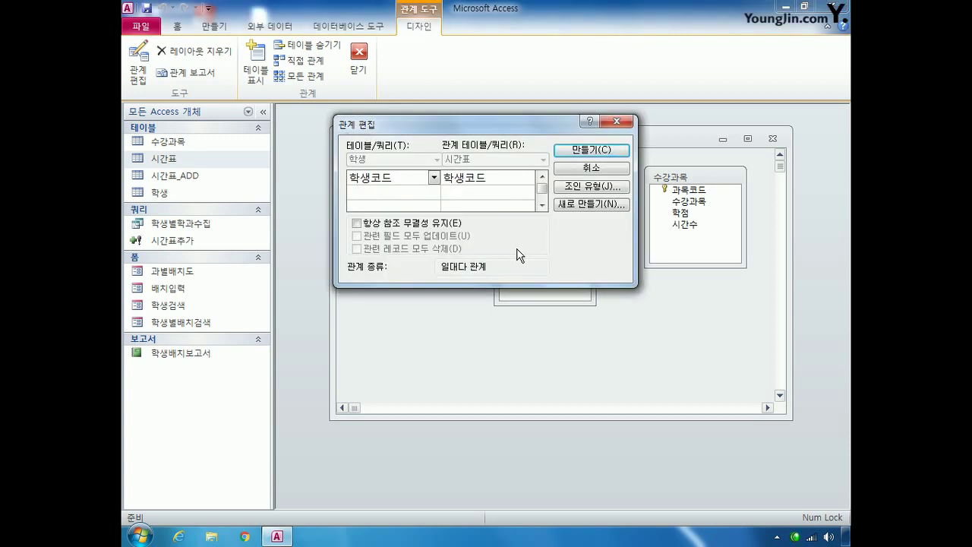
click(358, 225)
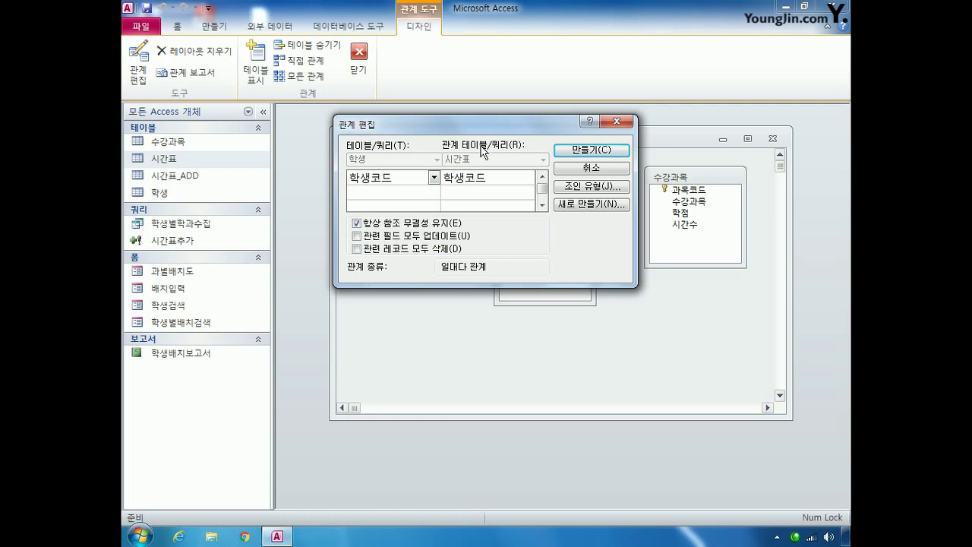
click(362, 237)
click(595, 152)
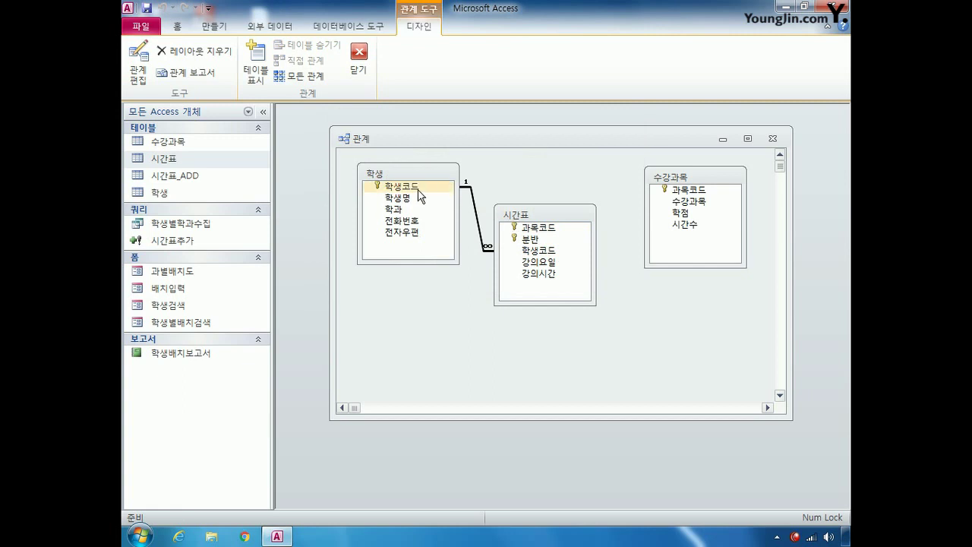
Step: Relate 수강과목 to 시간표 on 과목코드, enforcing referential integrity with cascading updates of related fields and cascading deletion of related records
click(586, 226)
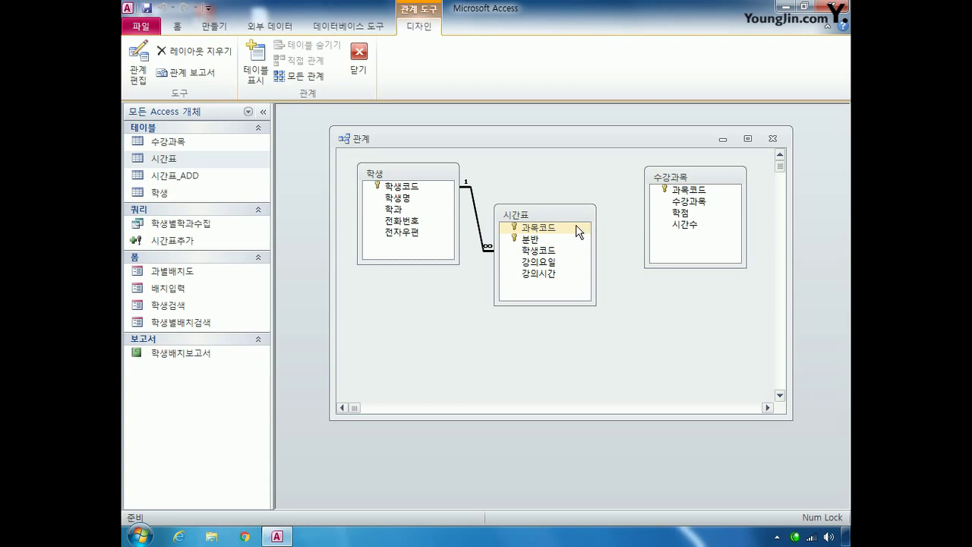
click(546, 230)
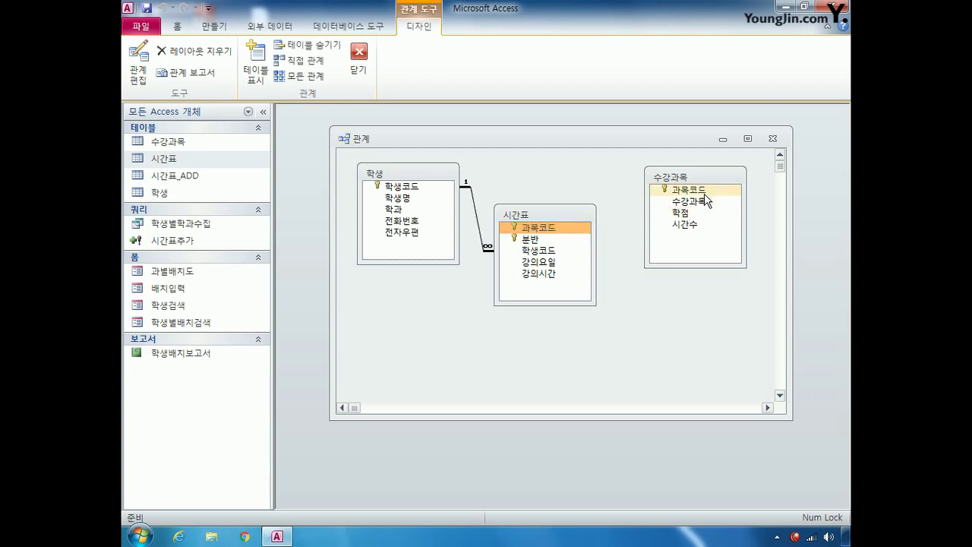
drag(722, 194, 562, 235)
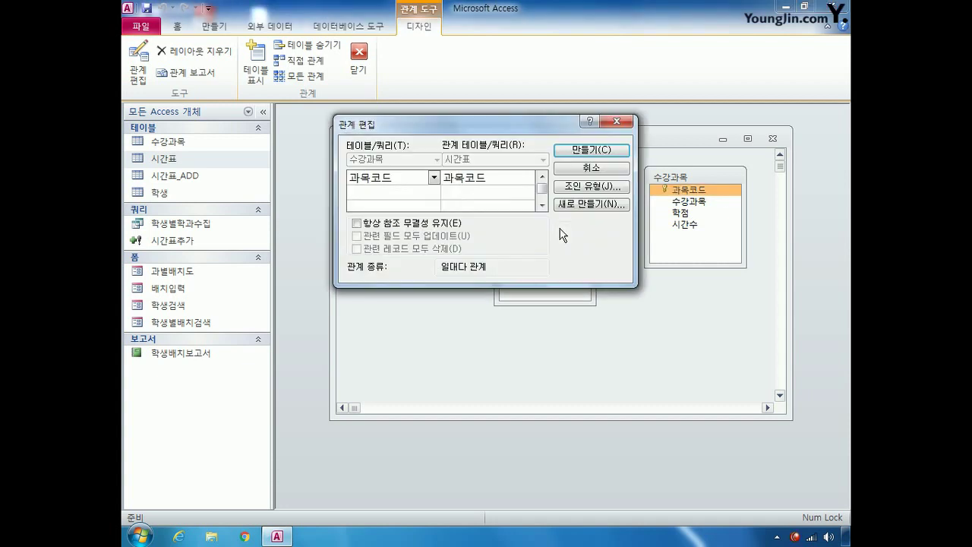
click(362, 228)
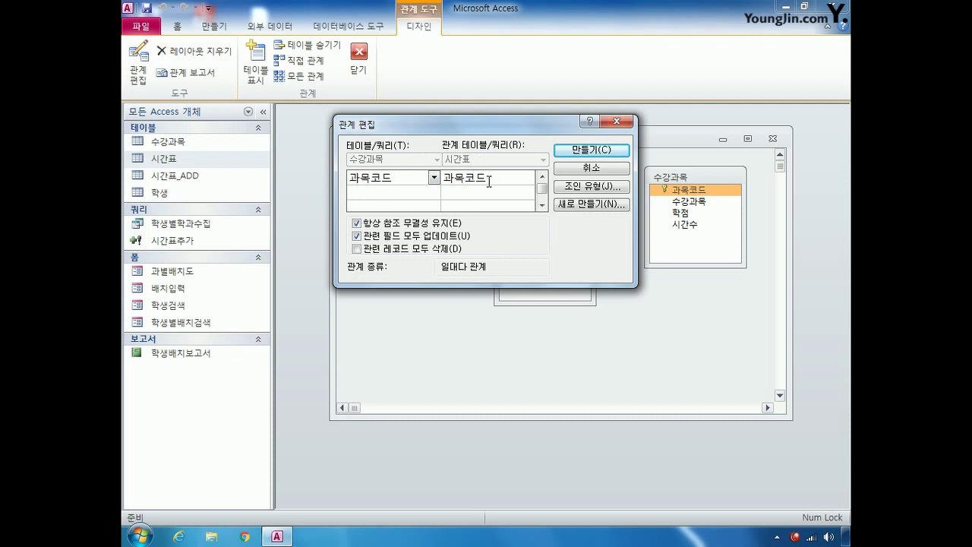
click(357, 250)
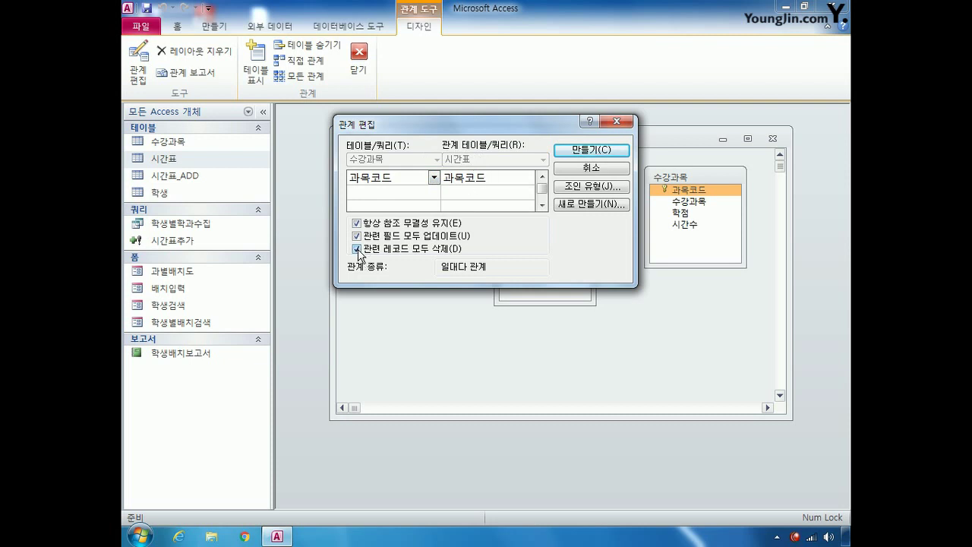
click(577, 151)
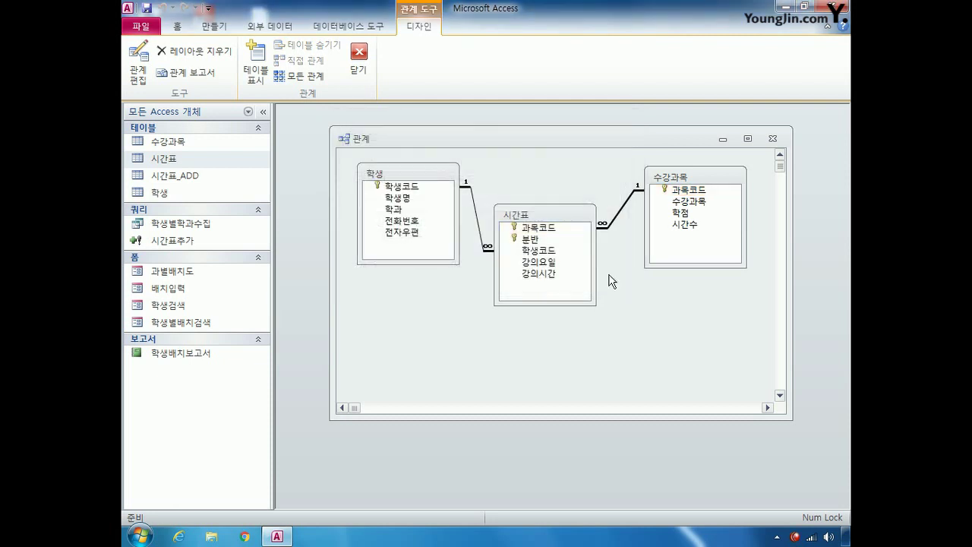
Step: Close the relationships layout with its changes saved, and open the 배치입력 form in Design view
click(772, 139)
click(407, 304)
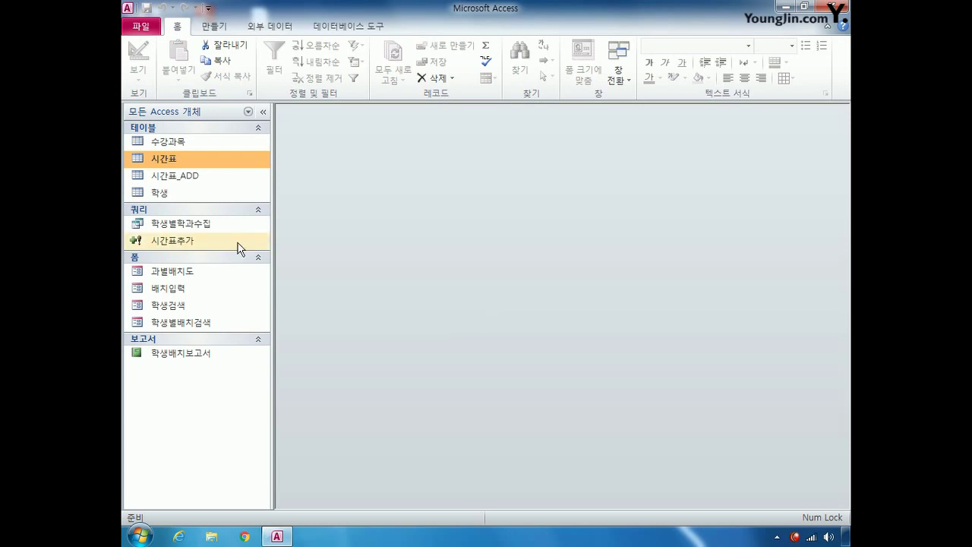
right_click(189, 292)
click(243, 335)
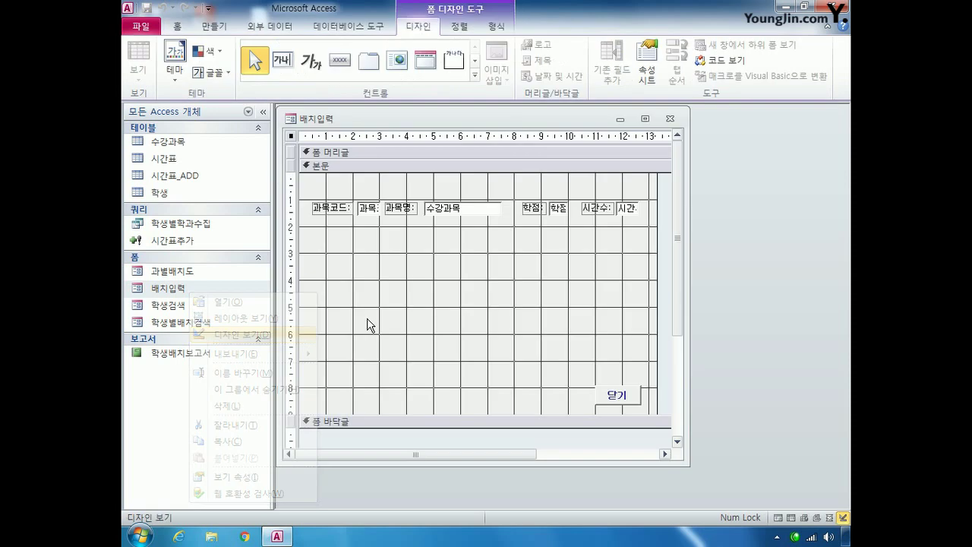
drag(517, 120, 536, 140)
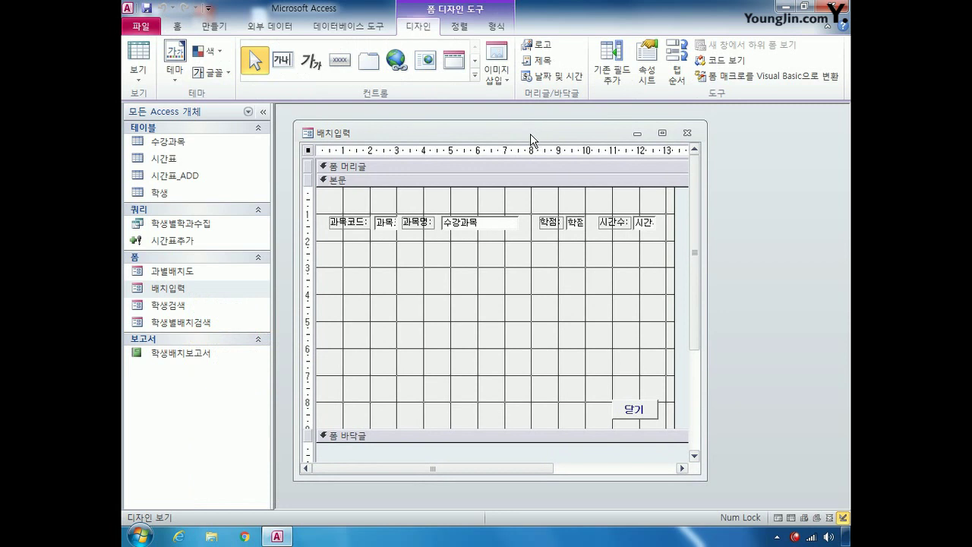
Step: Display the full property list of the 배치입력 form and go to its record source
double_click(309, 151)
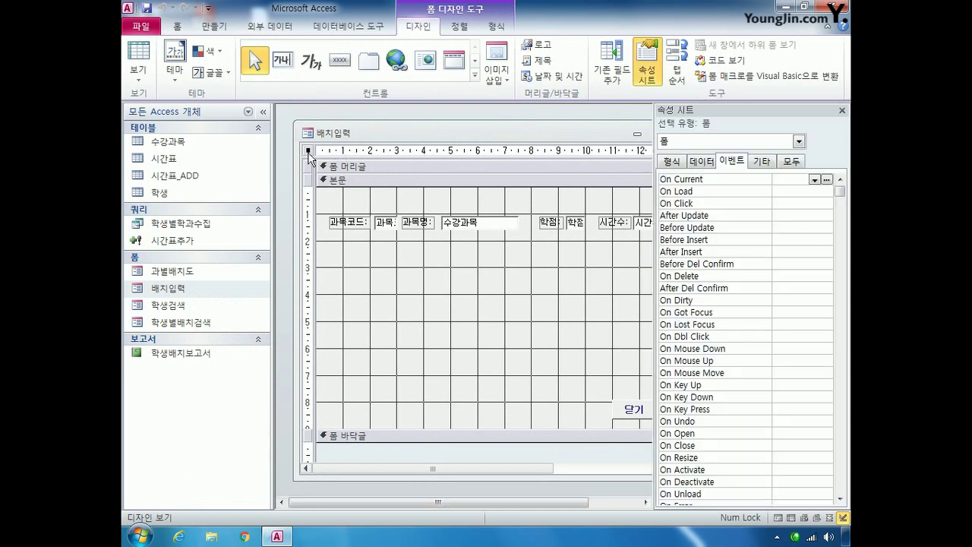
click(794, 163)
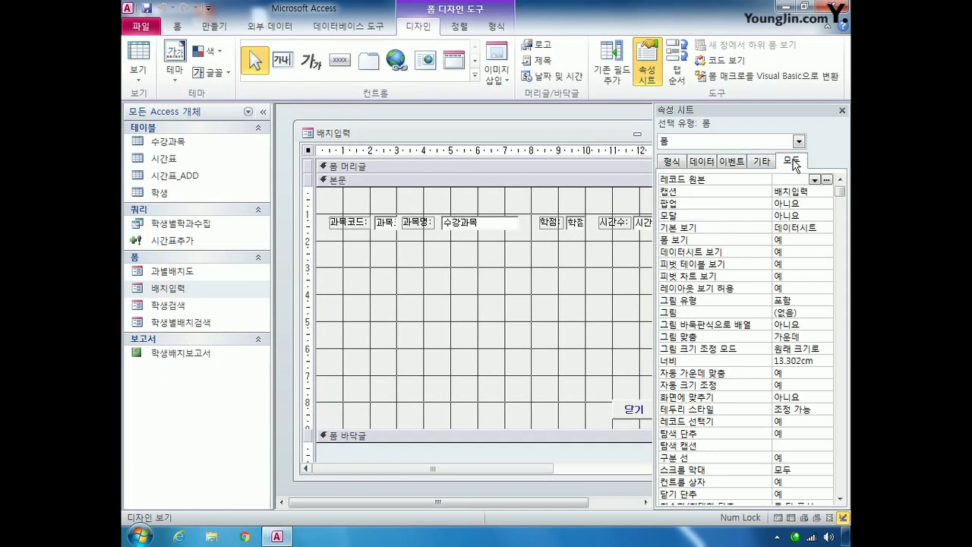
click(787, 180)
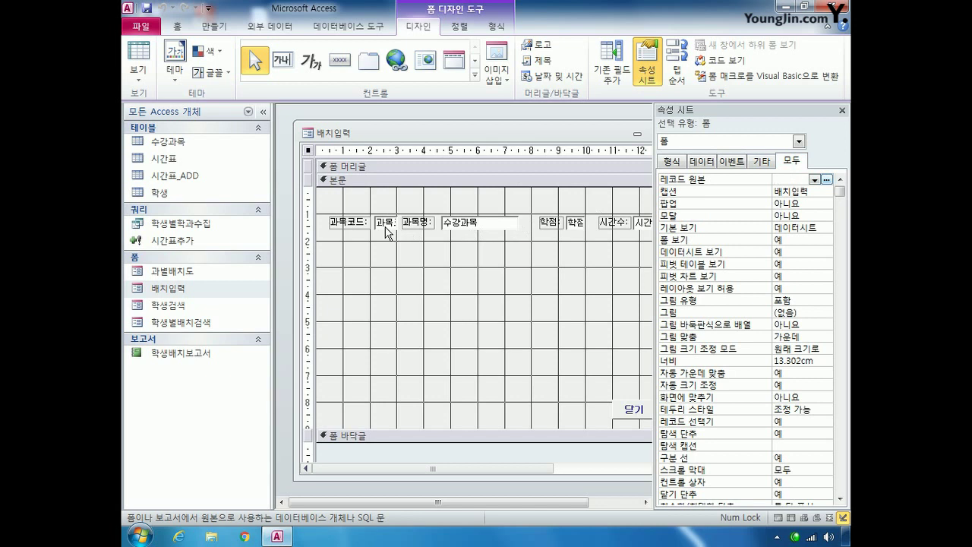
Step: Examine the fields of the tables 수강과목, 시간표 and 학생 to find the form's matching record source
double_click(173, 140)
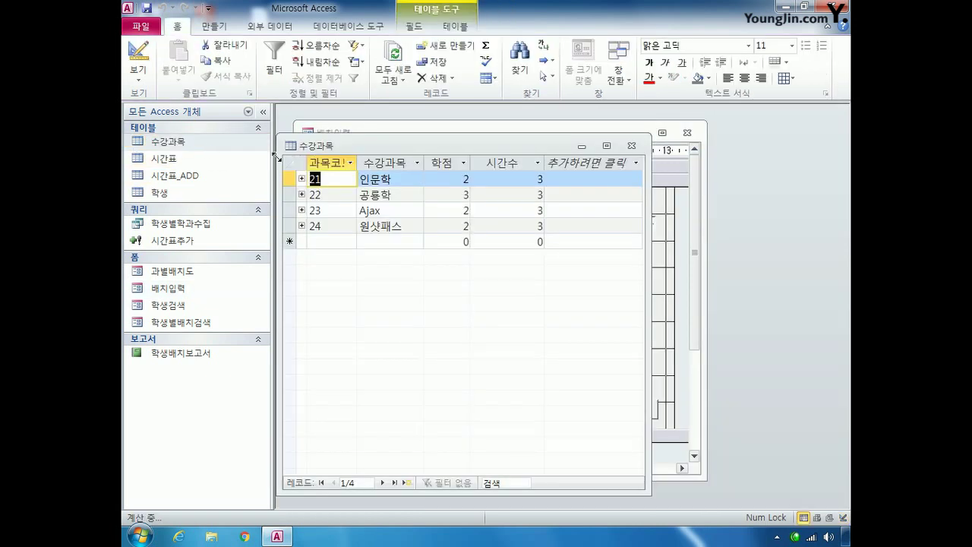
click(631, 145)
double_click(224, 157)
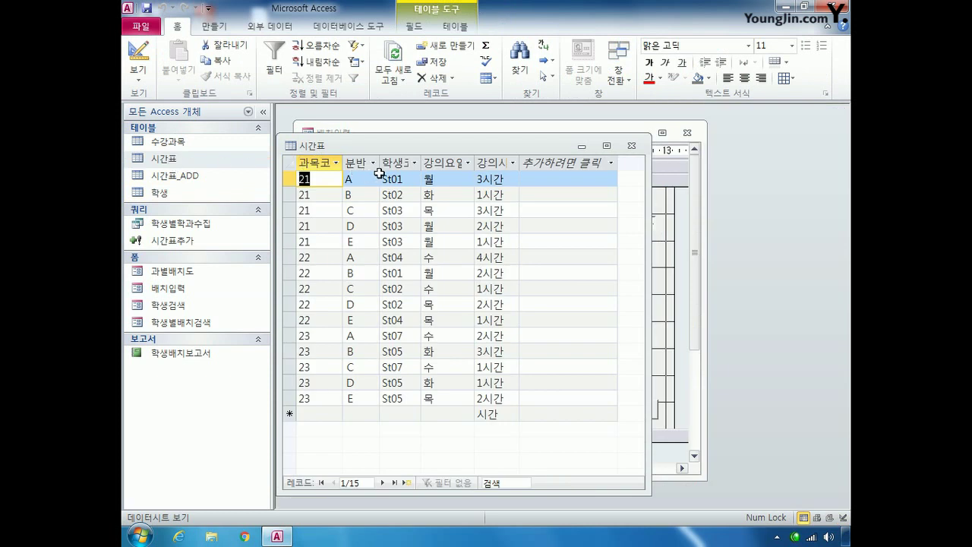
click(631, 145)
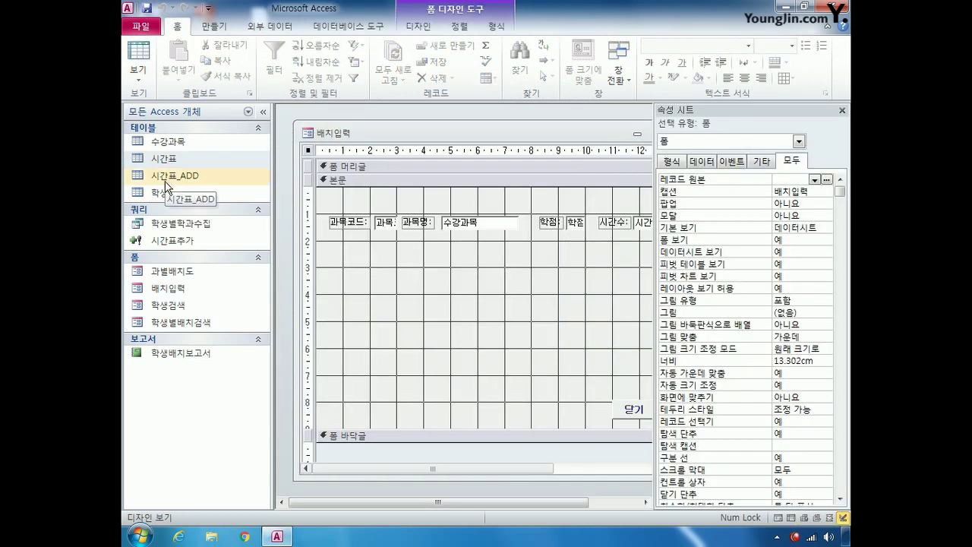
double_click(161, 192)
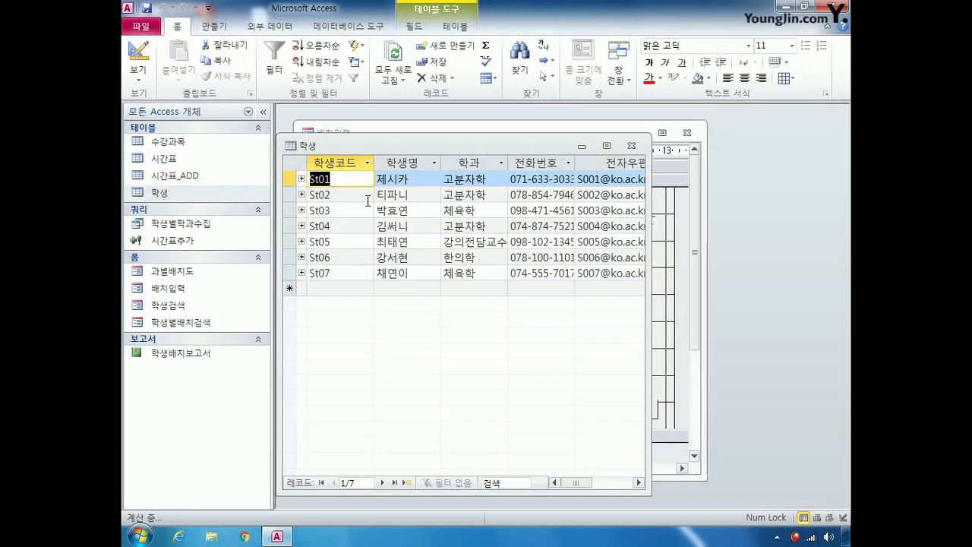
click(638, 144)
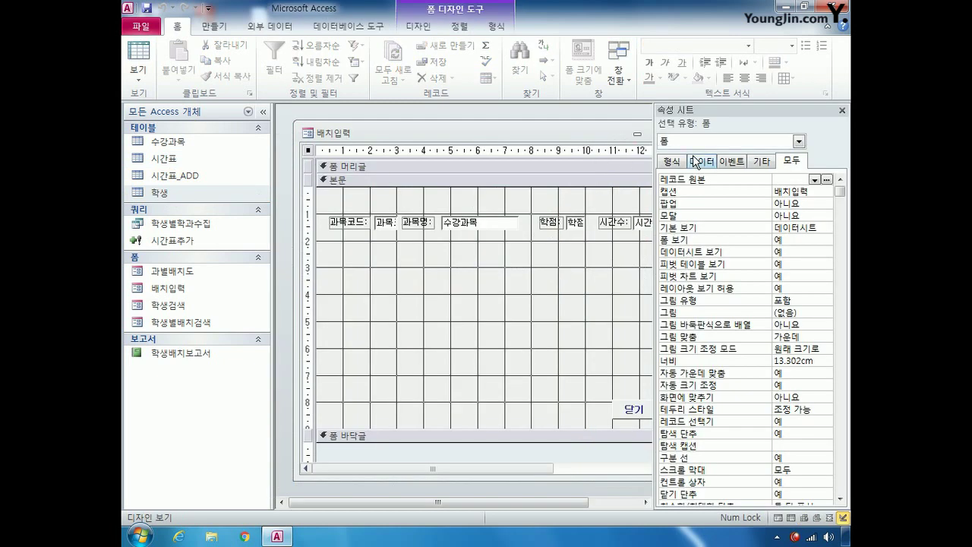
Step: Set the form's record source to 수강과목 and its record selectors to 아니요
click(814, 180)
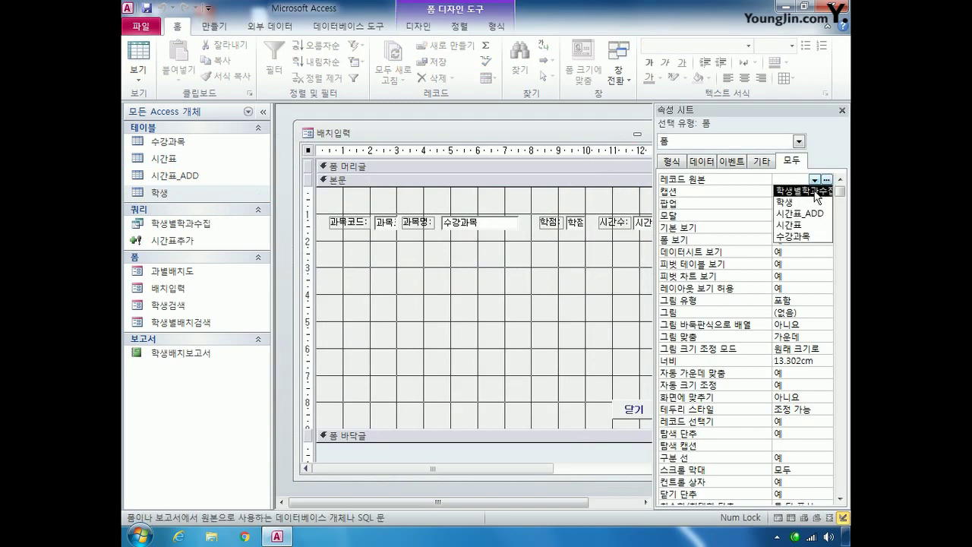
click(797, 236)
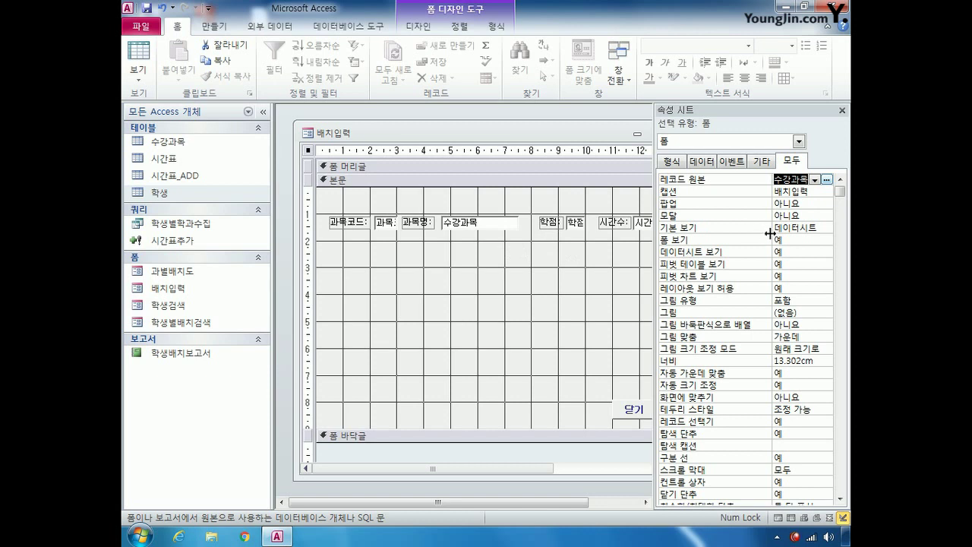
click(793, 421)
click(828, 422)
click(808, 439)
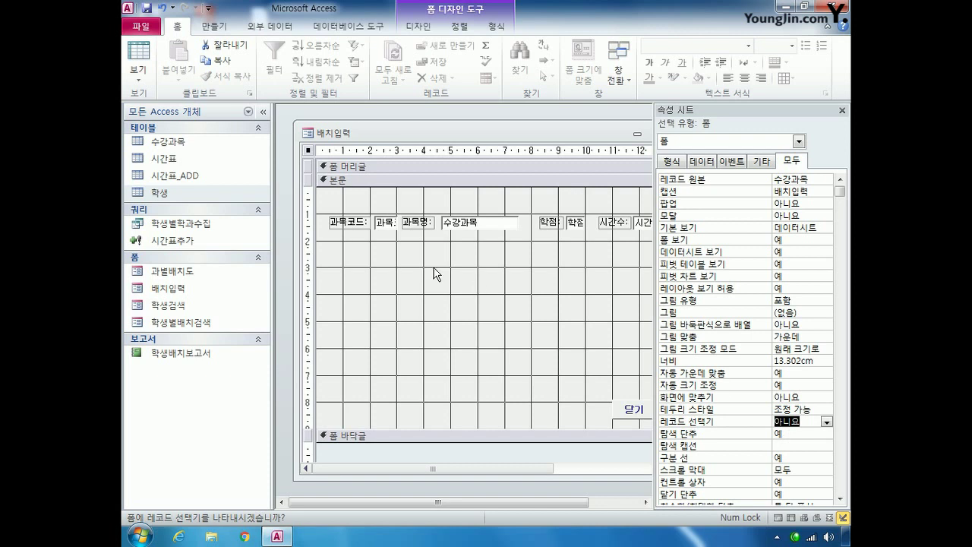
Step: Preview the 배치입력 form in Form view and return to Design view
click(142, 75)
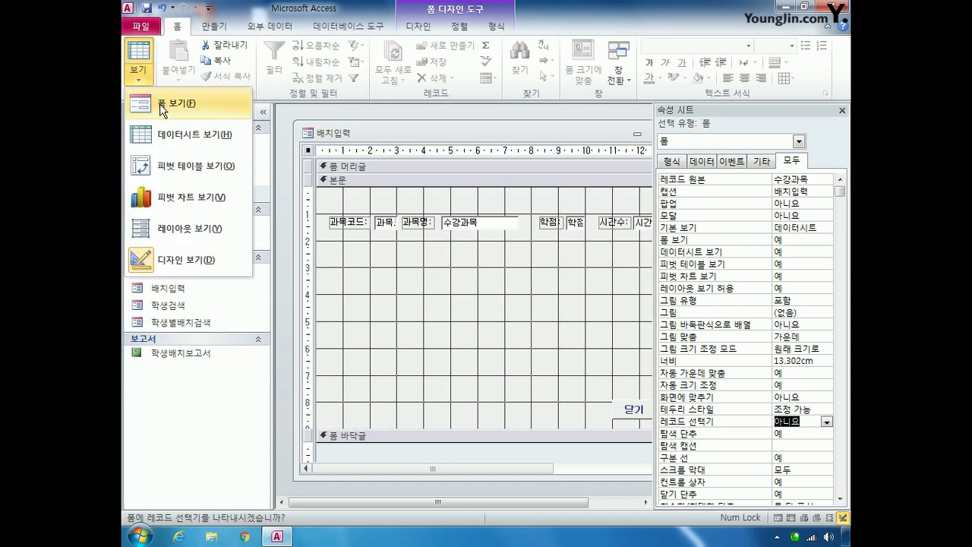
click(161, 106)
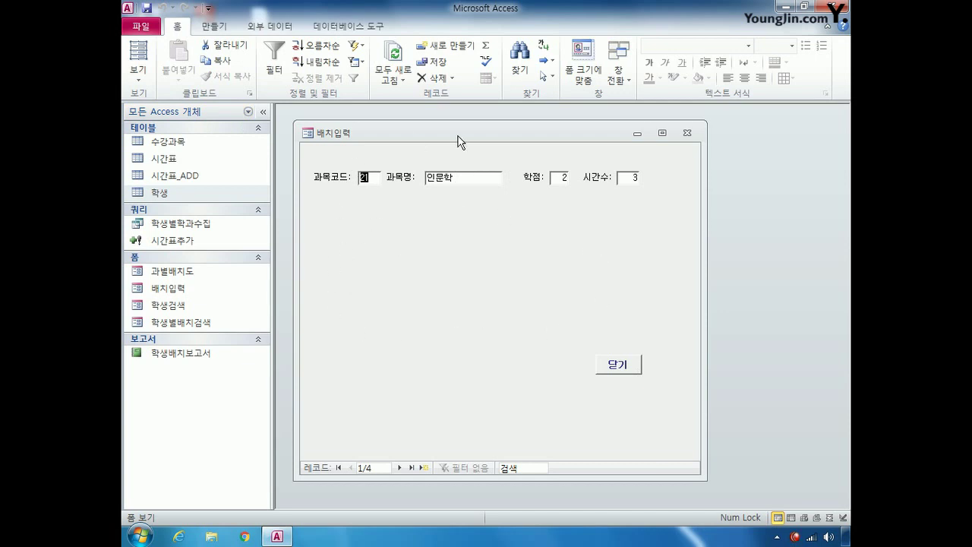
click(141, 79)
click(185, 261)
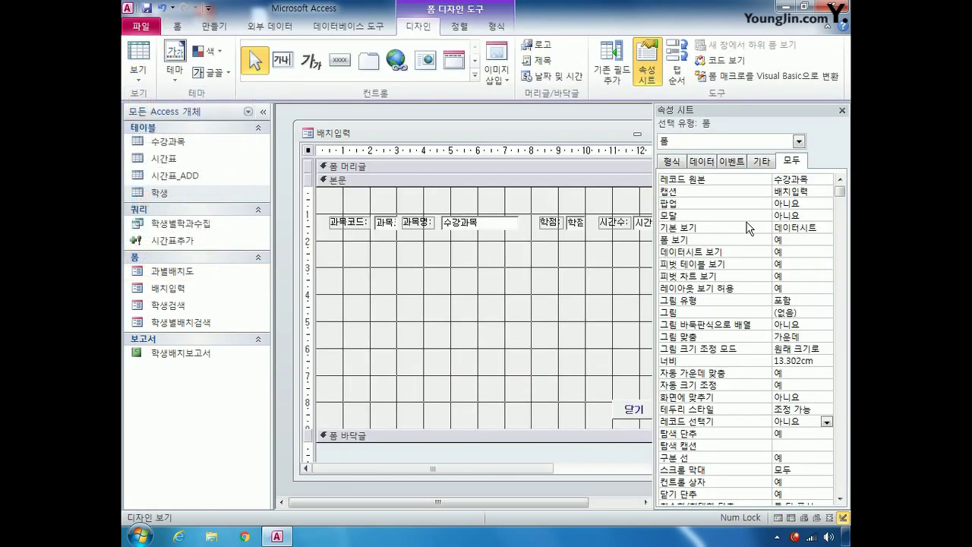
Step: Set the form's default view to 단일 폼
click(816, 228)
click(826, 230)
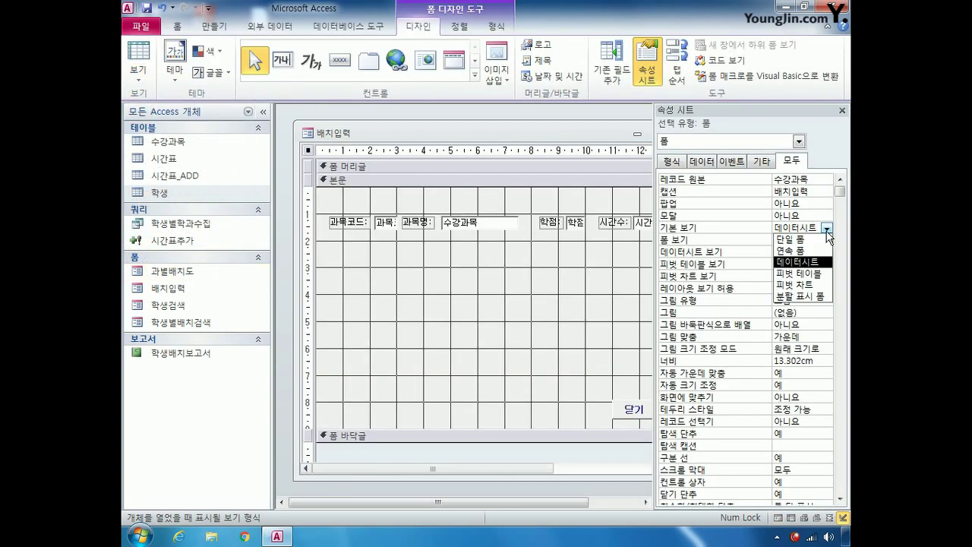
click(794, 239)
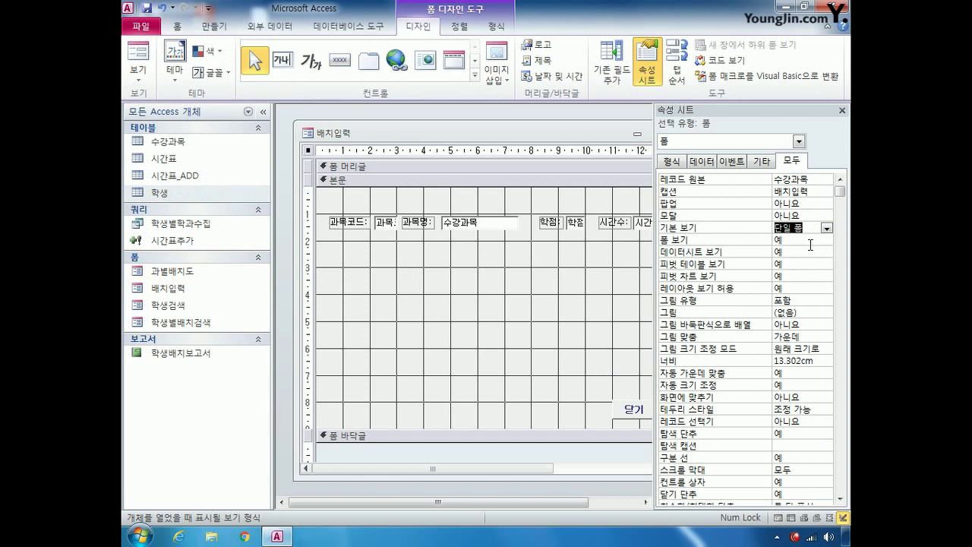
click(308, 152)
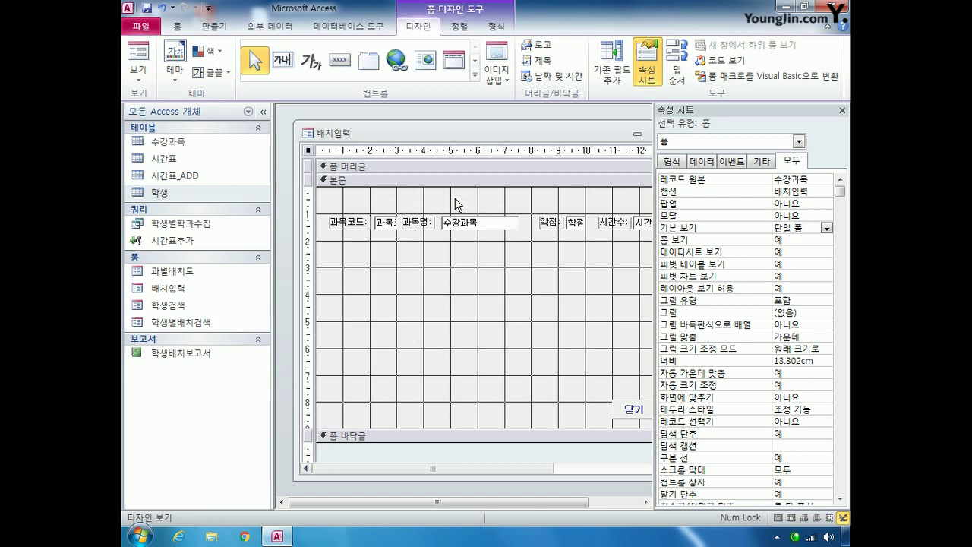
Step: Add a label about 8.4 cm wide and 0.7 cm high above the detail fields, reading 수강 과목별 배치 내역 입력폼
click(310, 74)
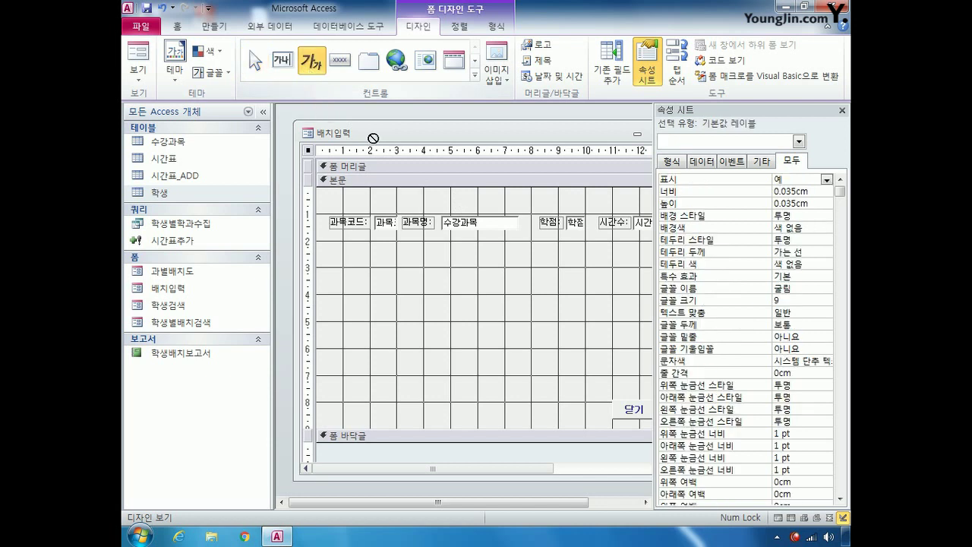
drag(375, 189, 602, 210)
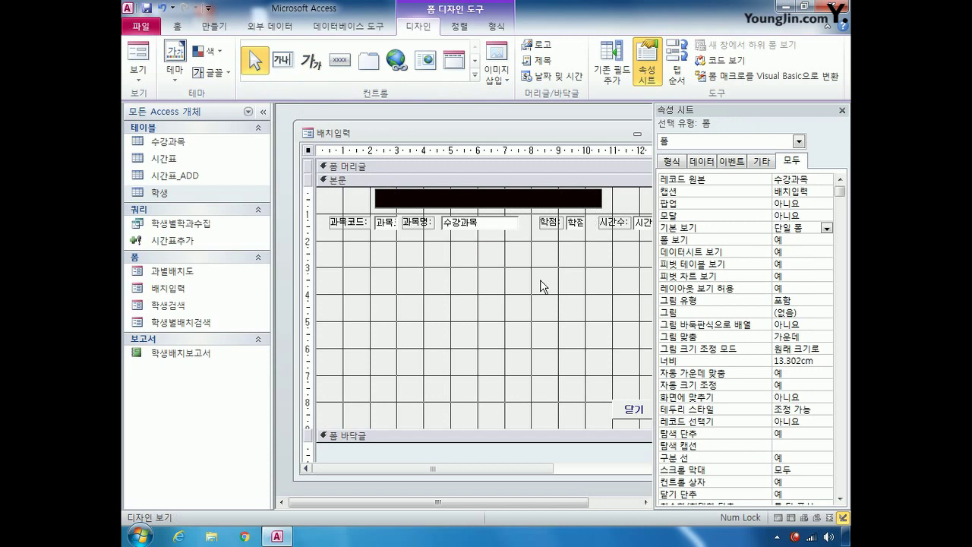
key(Hangul)
text(배치입력)
text(폼)
text(과목 배치표)
text(입력)
key(Return)
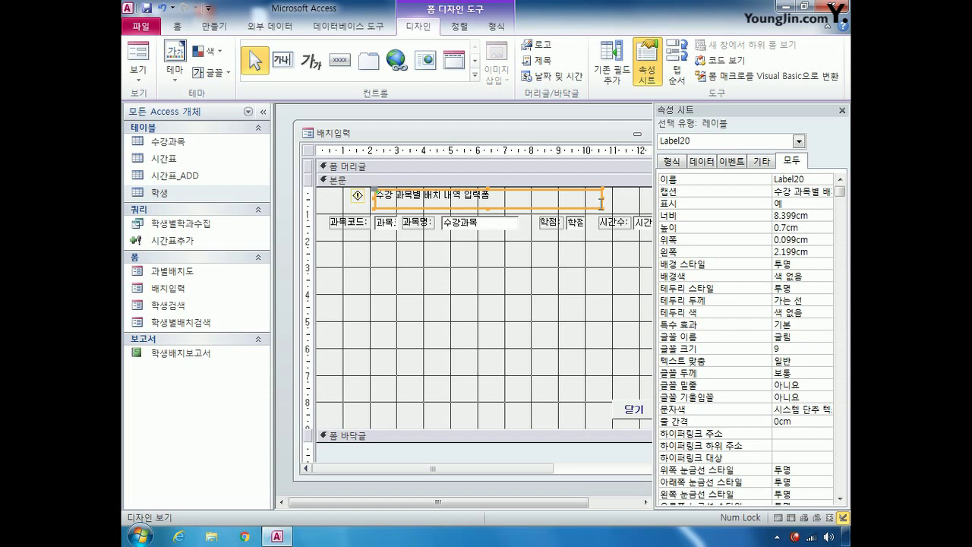
Step: Name the title label L-제목 and set its font size to 16
click(757, 180)
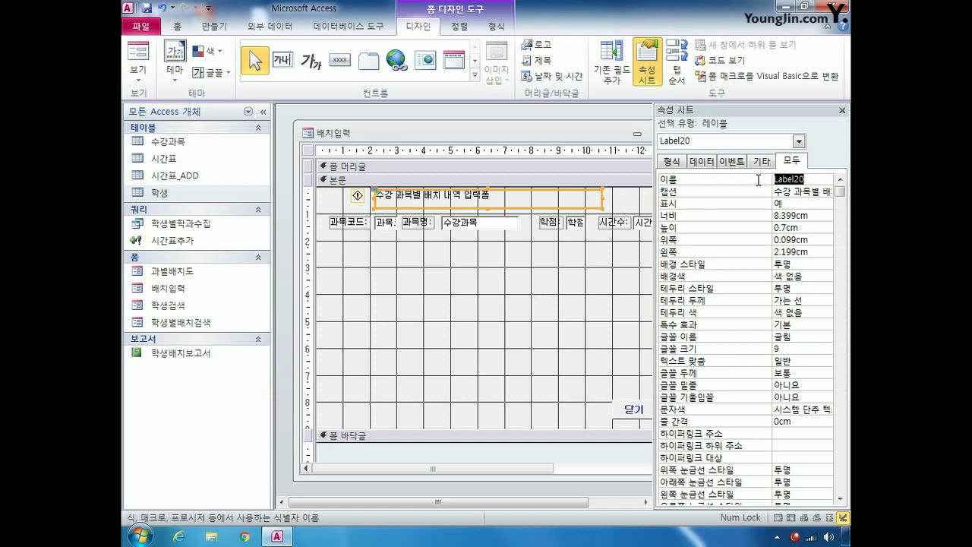
text(ㄴ)
text(-제목)
click(744, 350)
text(16)
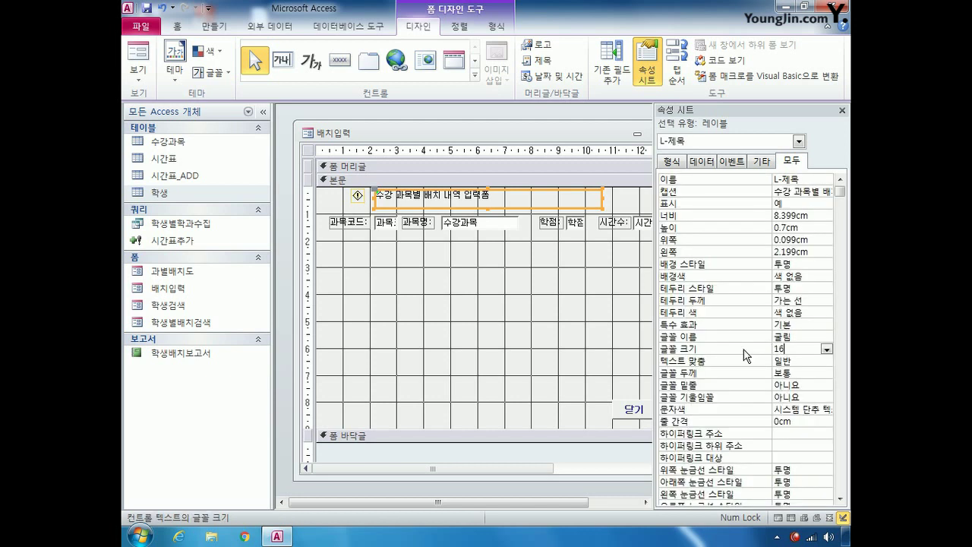
Step: Disallow adding and deleting records on the 배치입력 form by setting 추가 가능 and 삭제 가능 to 아니요
click(516, 326)
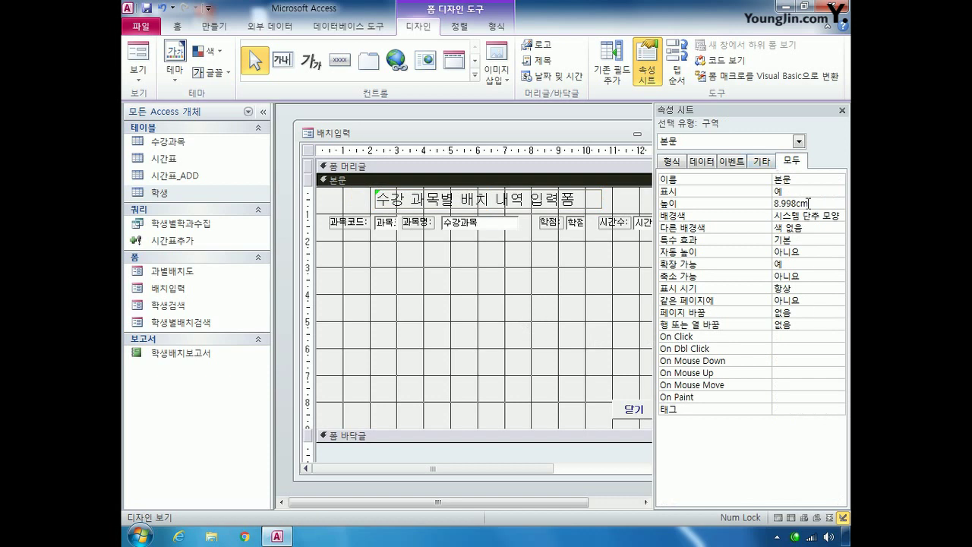
click(527, 202)
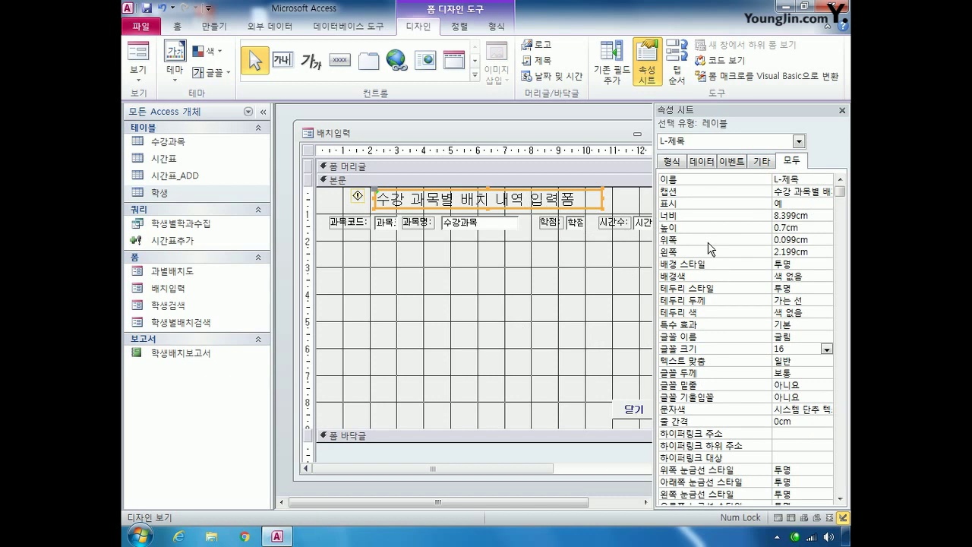
click(307, 151)
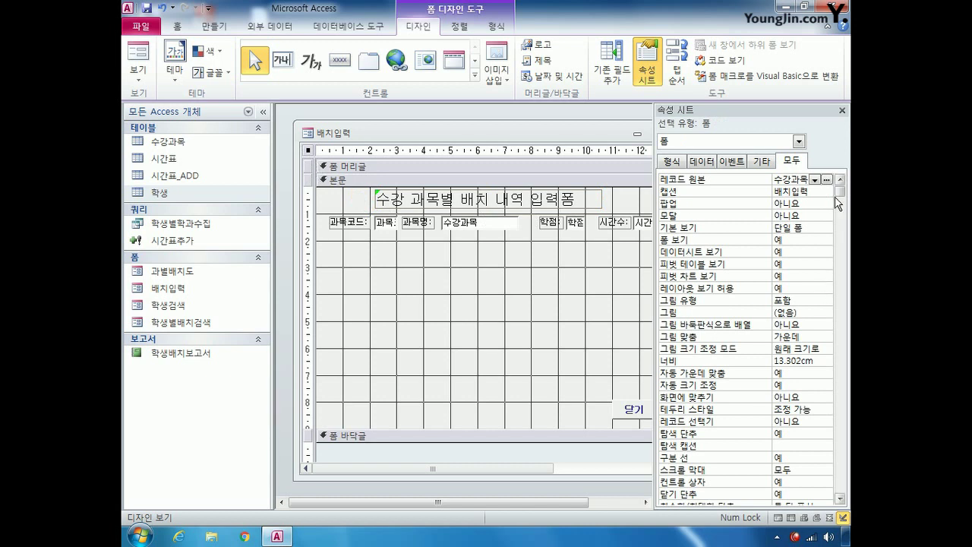
drag(840, 195, 835, 304)
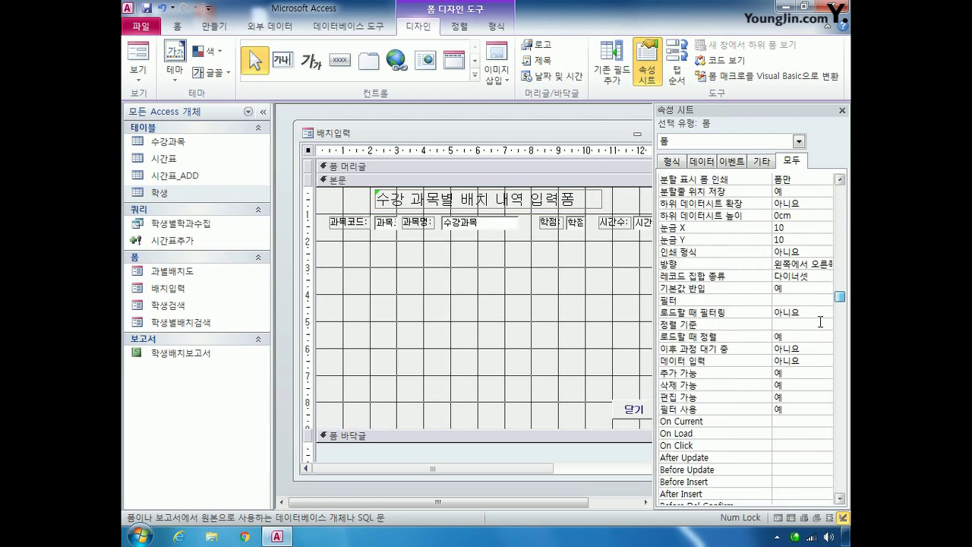
click(790, 385)
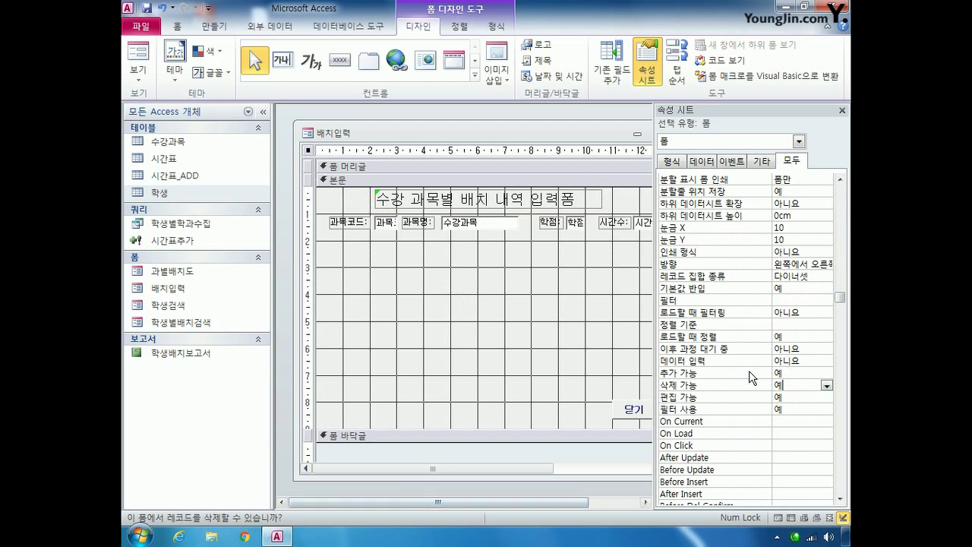
key(Up)
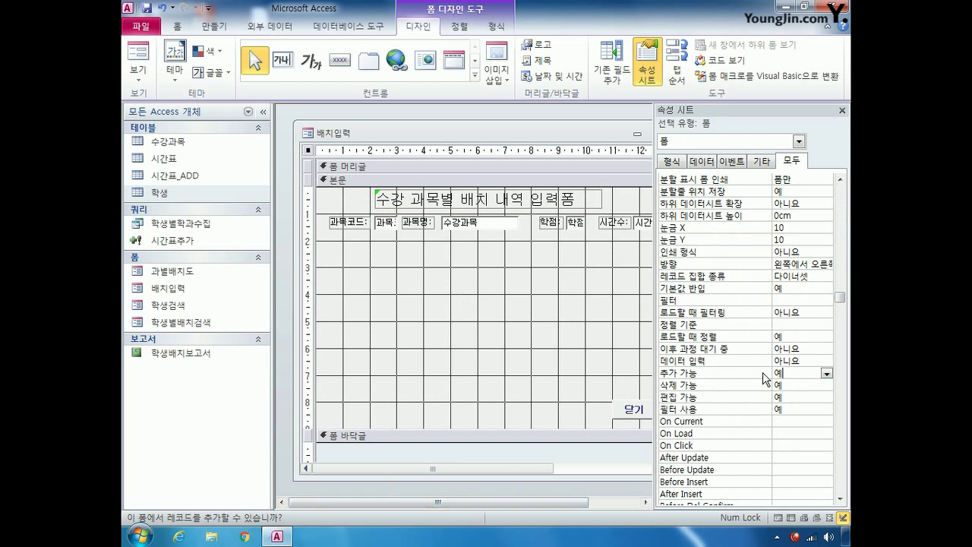
click(801, 385)
click(825, 386)
key(Escape)
key(Up)
click(825, 372)
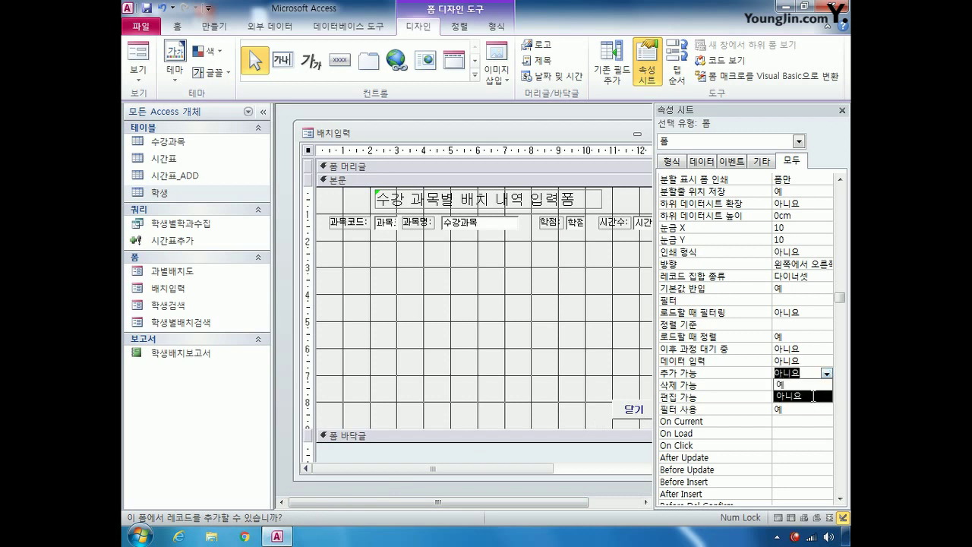
click(812, 396)
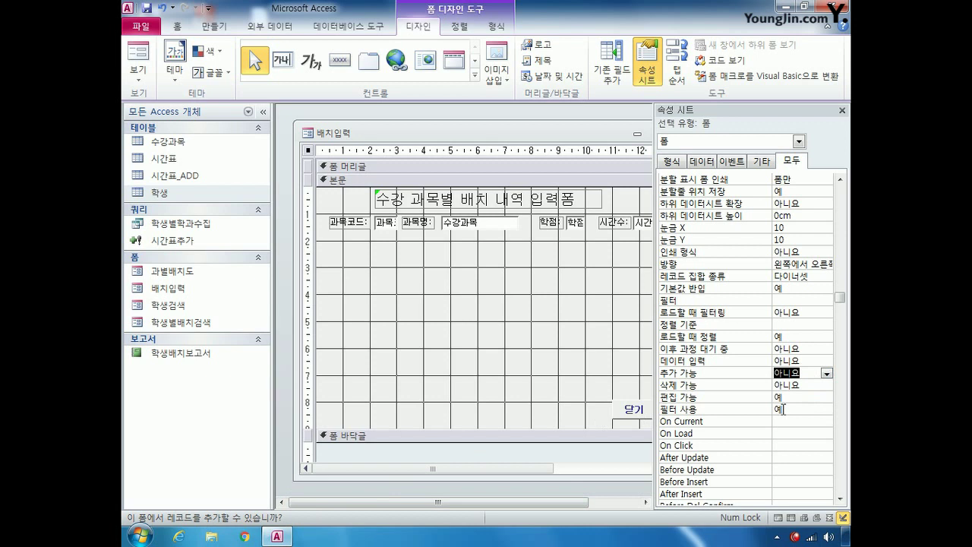
Step: Close the property sheet and the 배치입력 form, saving its design changes
click(841, 111)
click(686, 132)
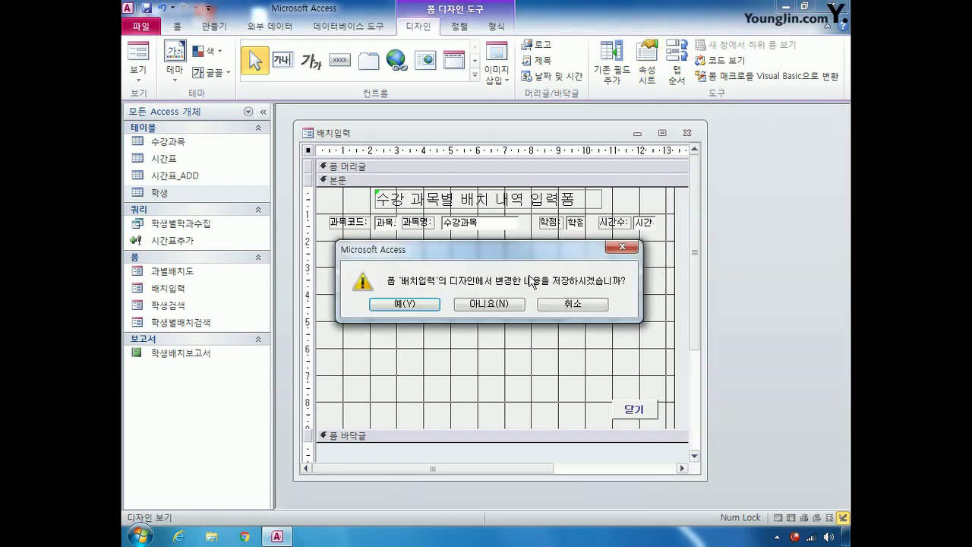
click(433, 304)
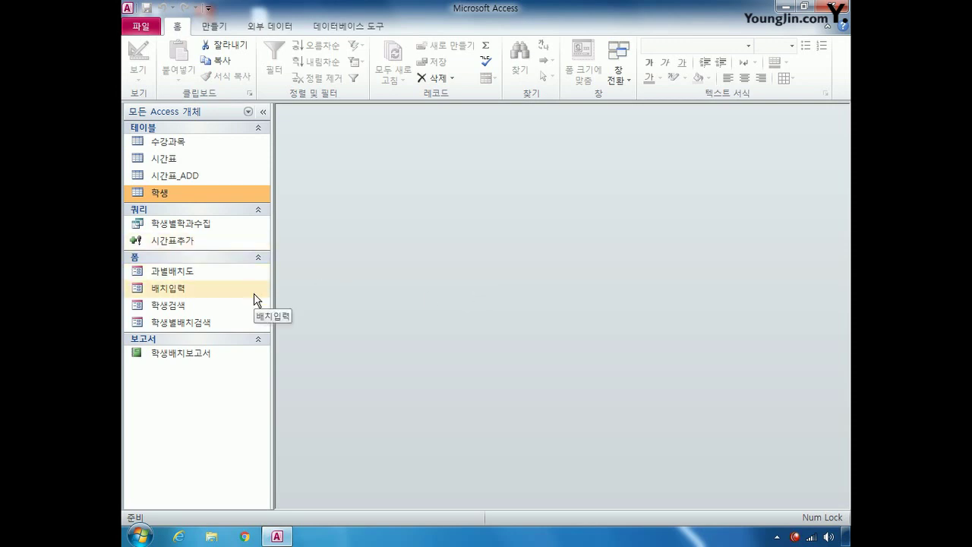
Step: Reopen the 배치입력 form in Design view and draw a subform control in the empty area below the detail fields
right_click(174, 288)
click(230, 333)
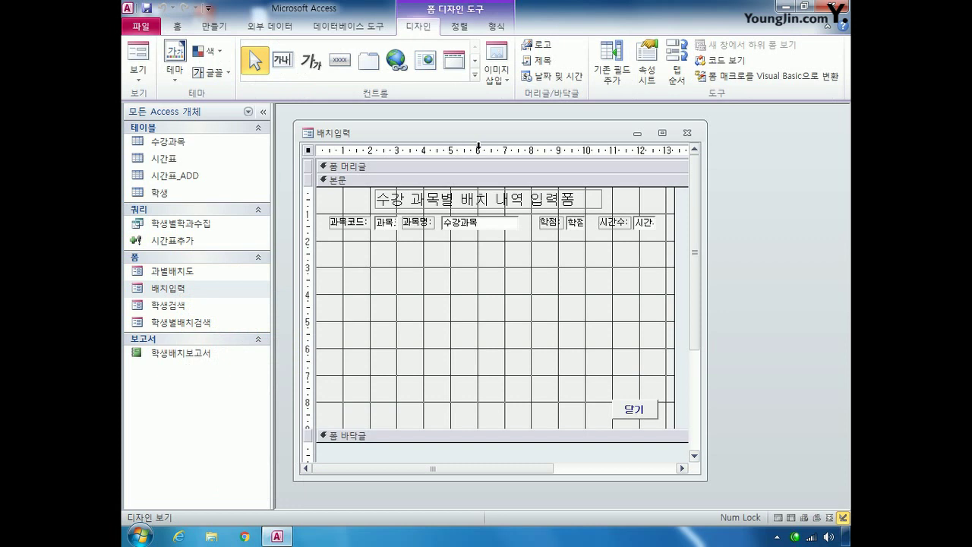
click(475, 76)
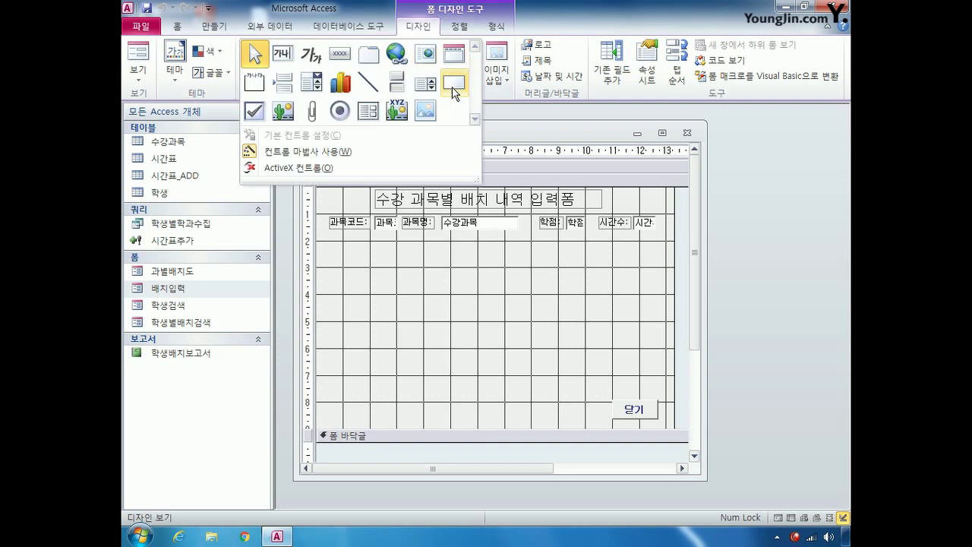
click(368, 115)
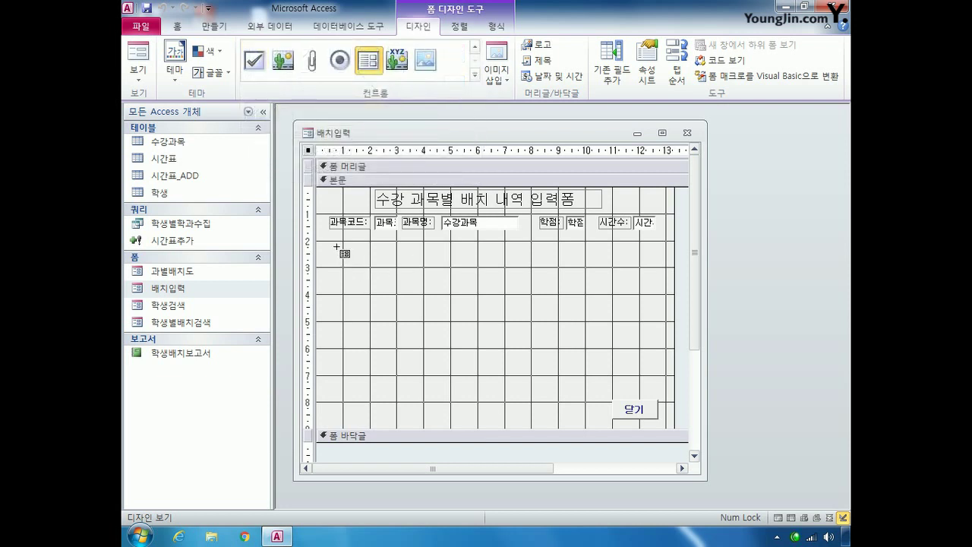
drag(337, 246, 653, 382)
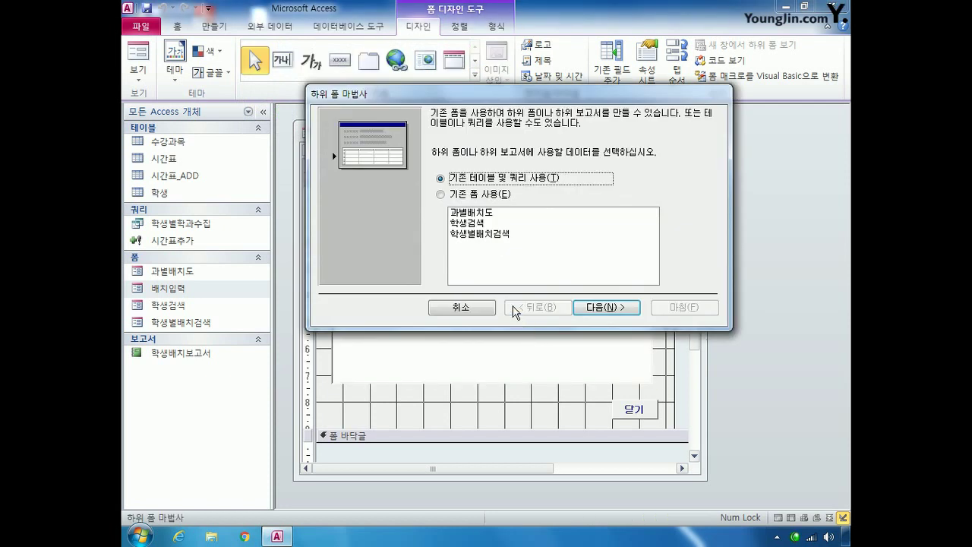
Step: Base the subform on the existing form 과별배치도, link it by 과목코드 from the suggested list, and name it 배치상세
click(456, 195)
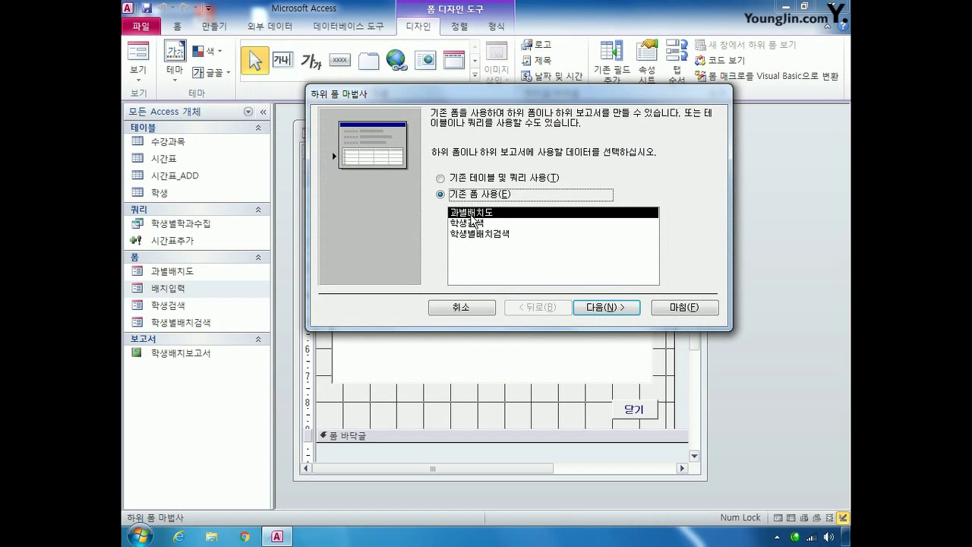
click(621, 311)
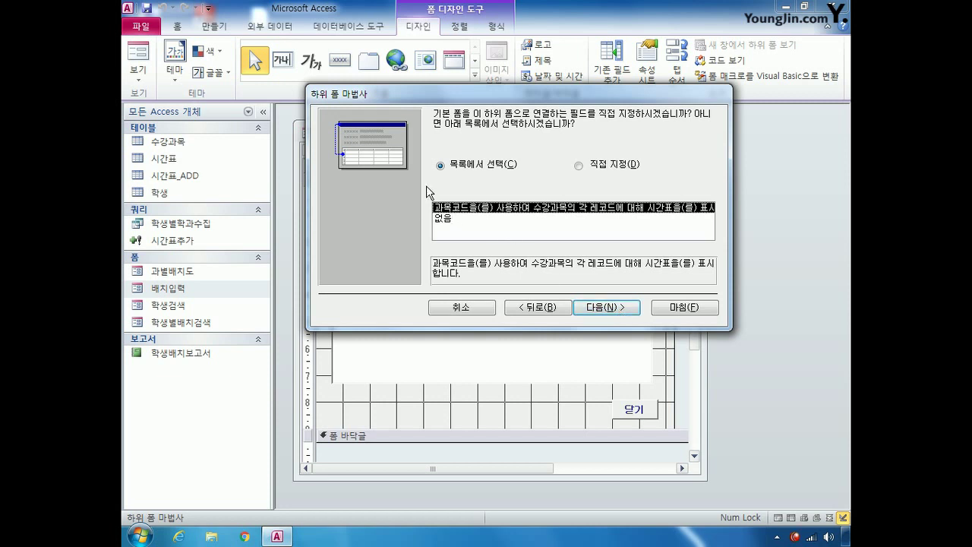
click(621, 308)
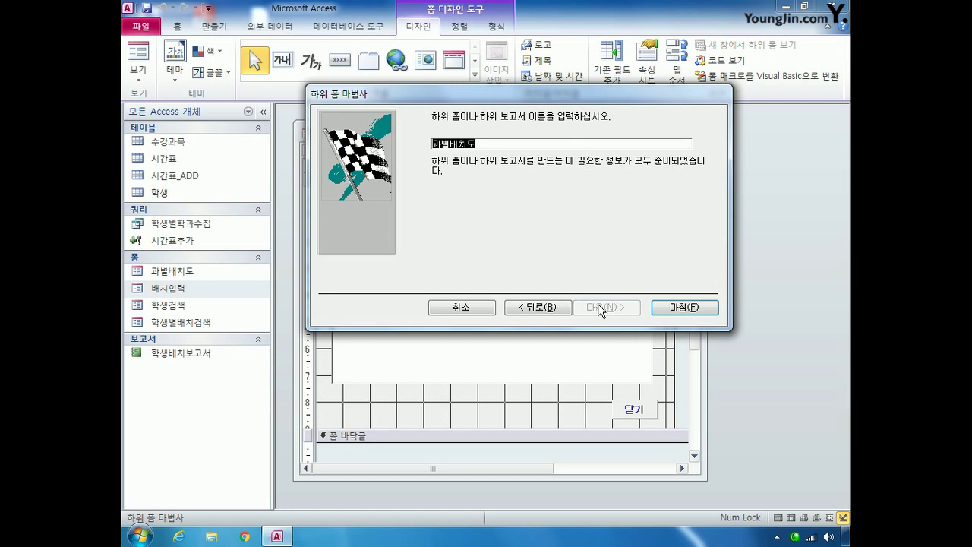
text(배치상세)
click(676, 310)
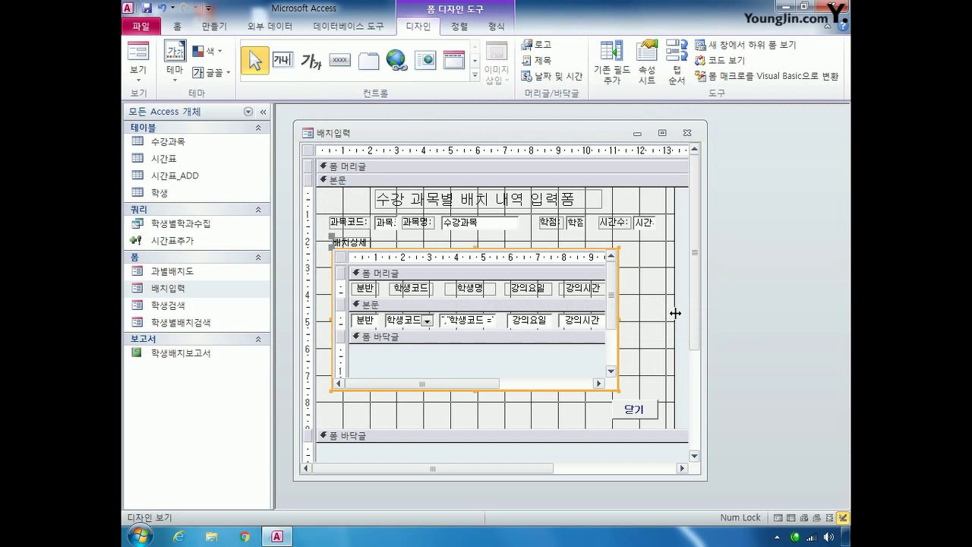
Step: Preview the 배치입력 form with its subform in Form view and close it, saving the changes
click(140, 62)
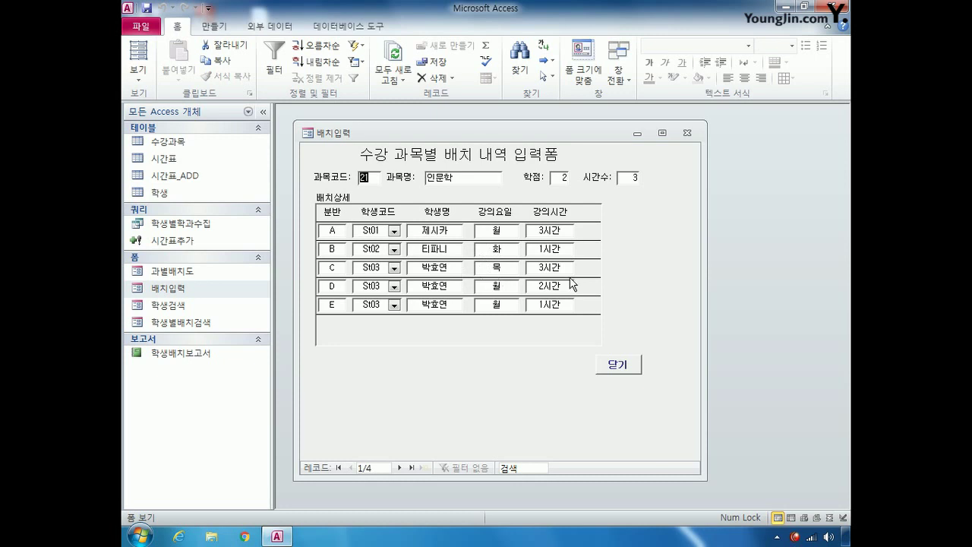
click(687, 132)
key(Return)
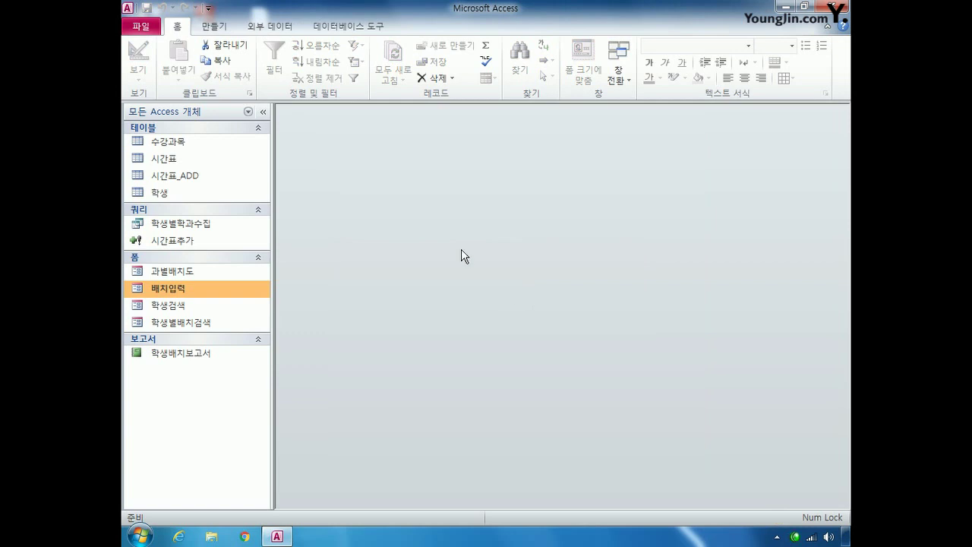
Step: Reopen 배치입력 in Design view and create an event procedure for the 닫기 button's On Click event
right_click(178, 293)
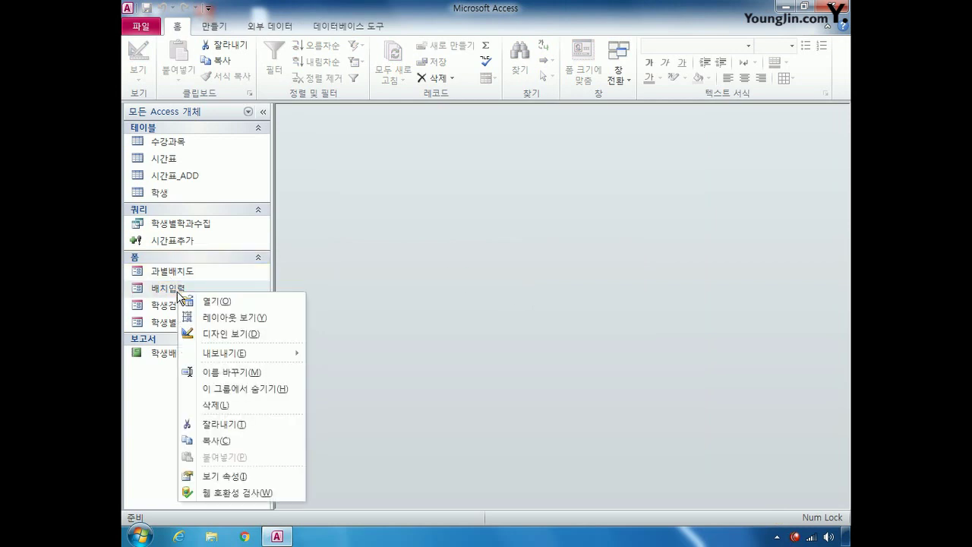
click(227, 333)
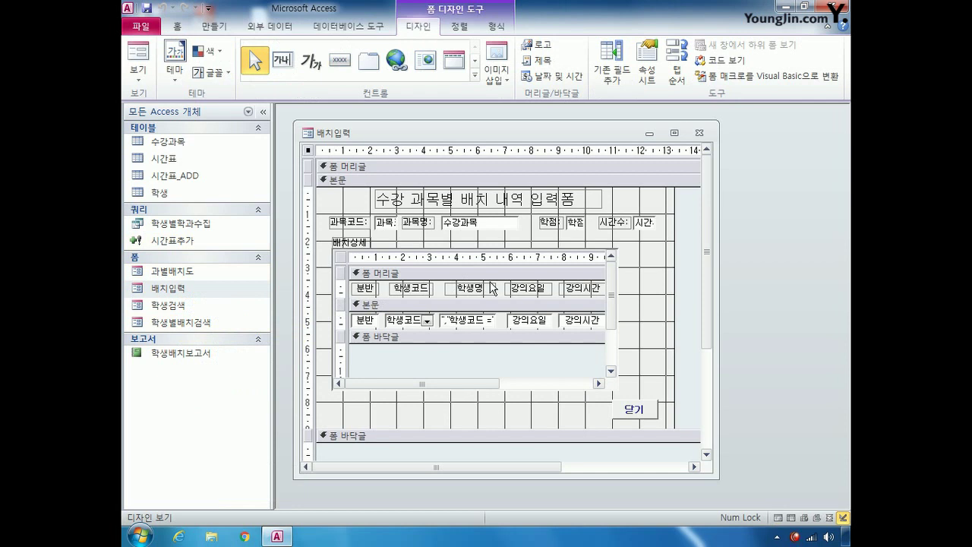
click(634, 409)
click(646, 66)
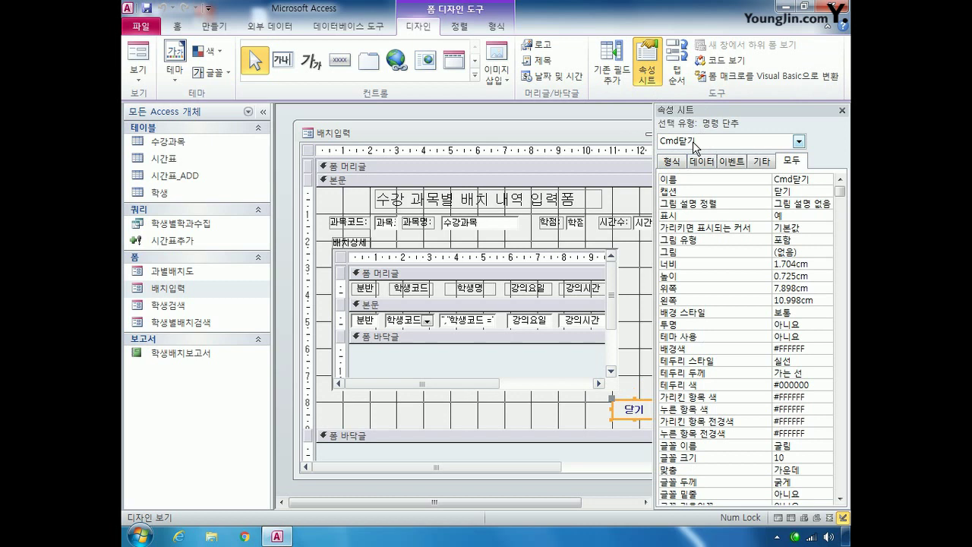
click(732, 161)
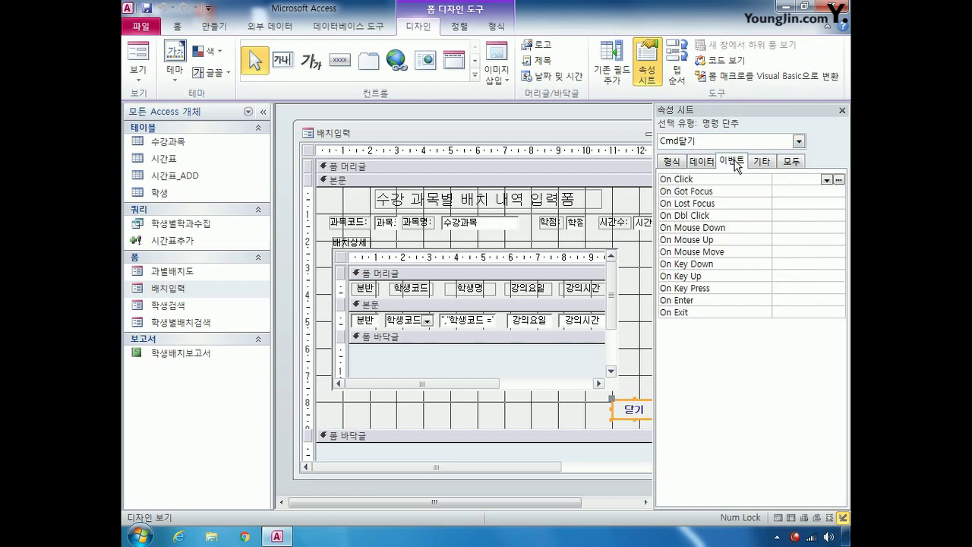
click(825, 179)
click(816, 192)
click(840, 179)
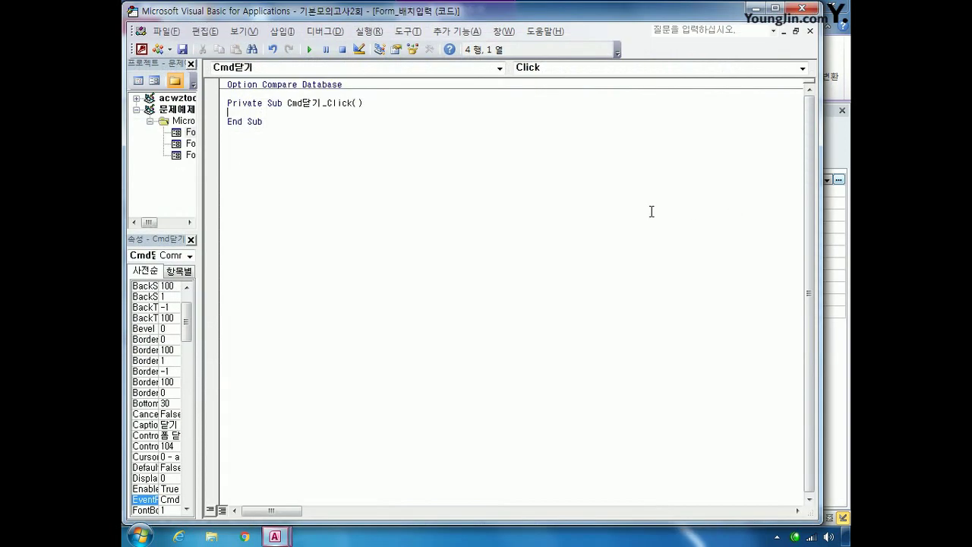
Step: Write a docmd.Close statement in the Cmd닫기_Click procedure with acForm as the object type
text(ㅇ)
key(BackSpace)
text(docmd.)
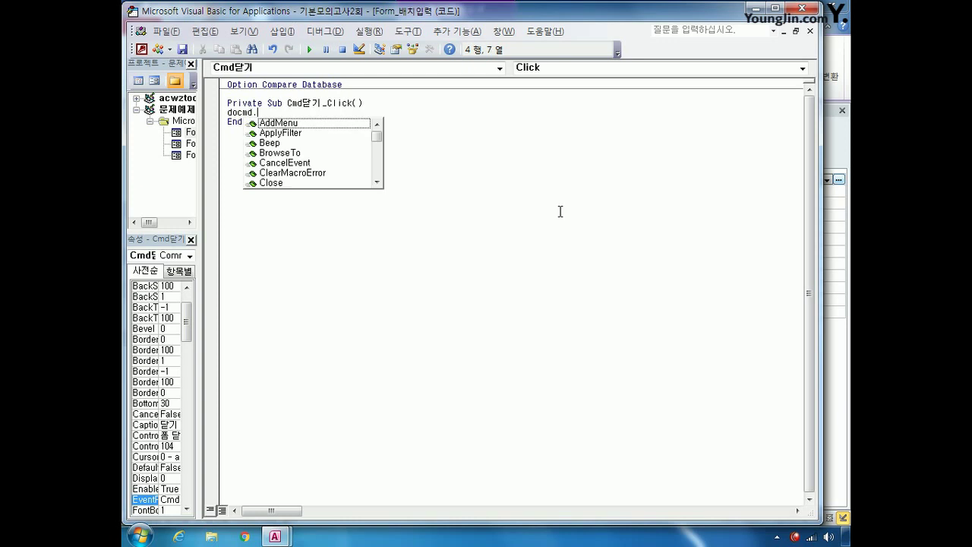
text(close)
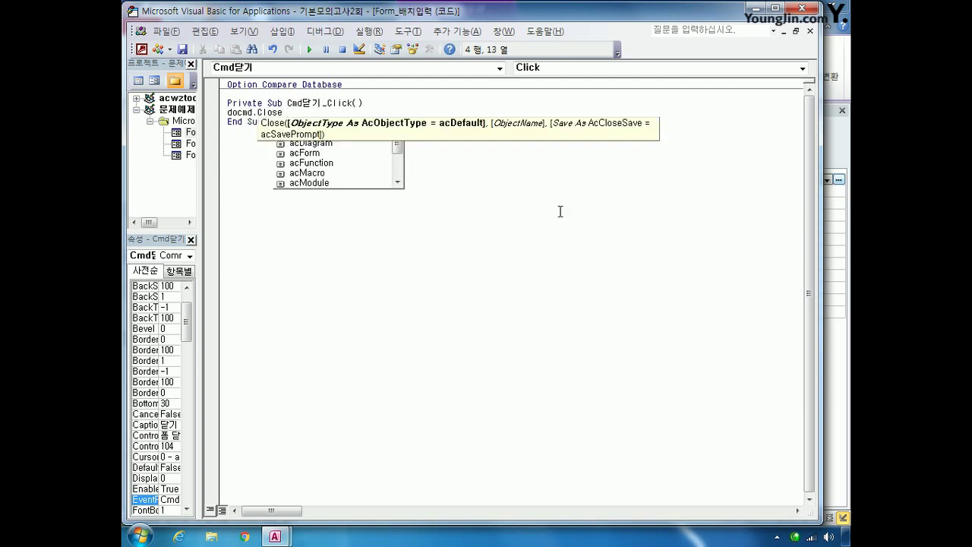
text( acform)
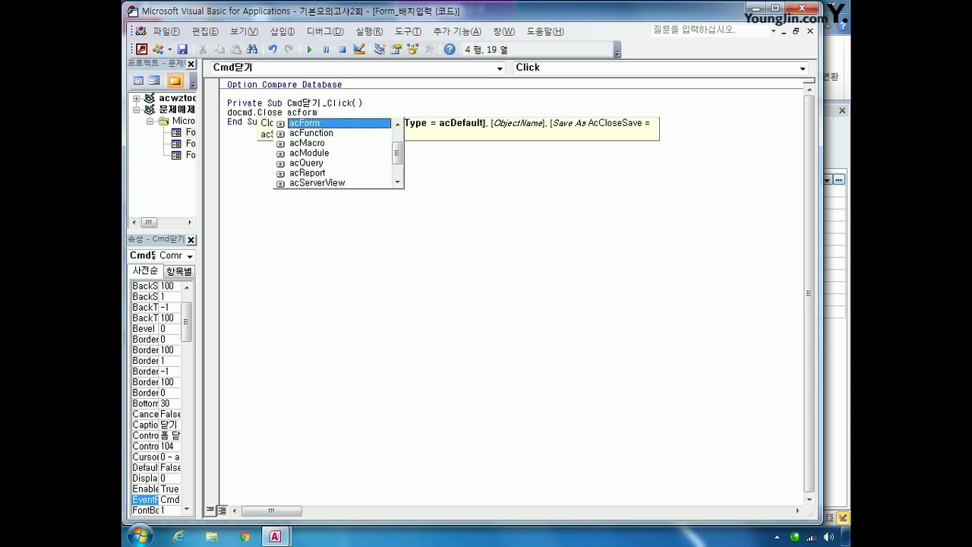
text(,)
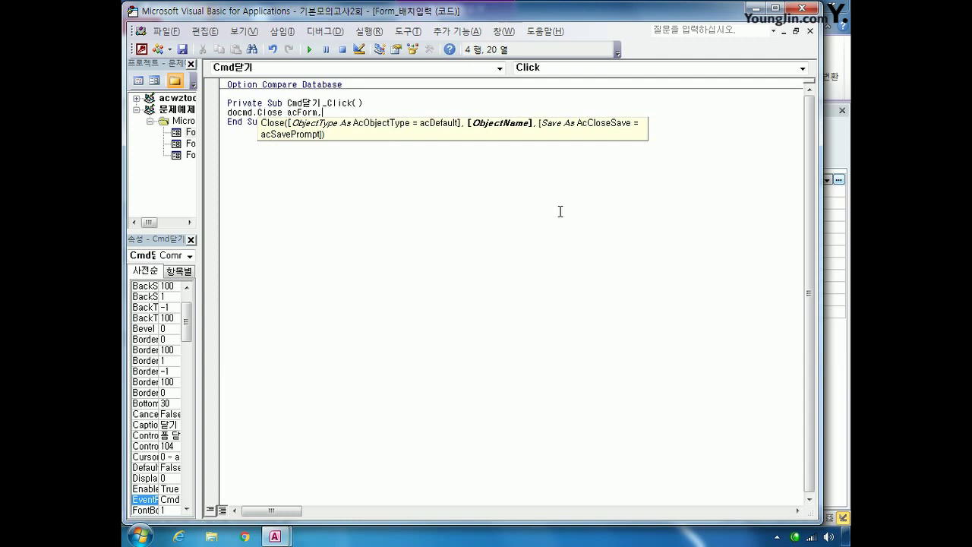
Step: Enter "배치입력" as the object name in the Close statement, checking the form's name in the form design window
text("배치내여)
key(BackSpace)
key(BackSpace)
click(757, 8)
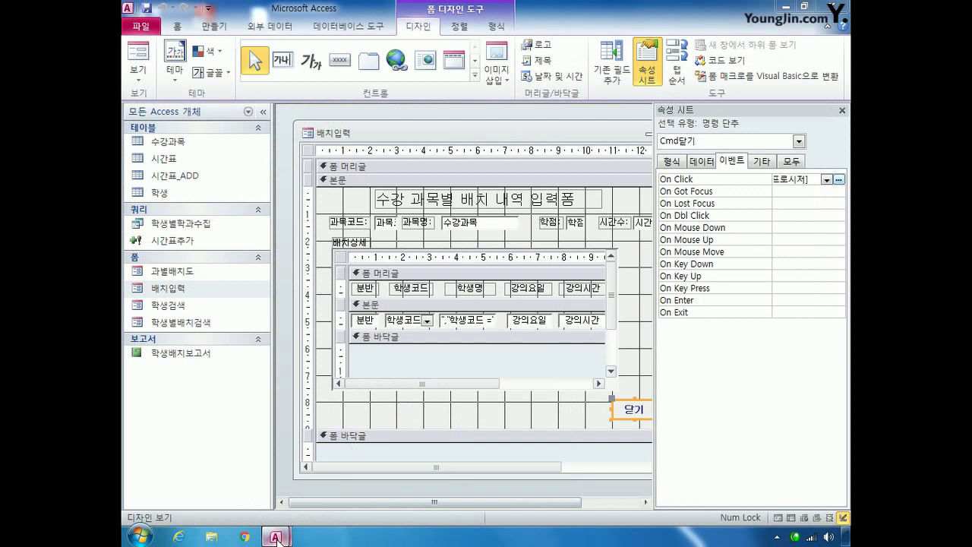
mouse_move(275, 536)
click(324, 491)
text(입ㄹ력")
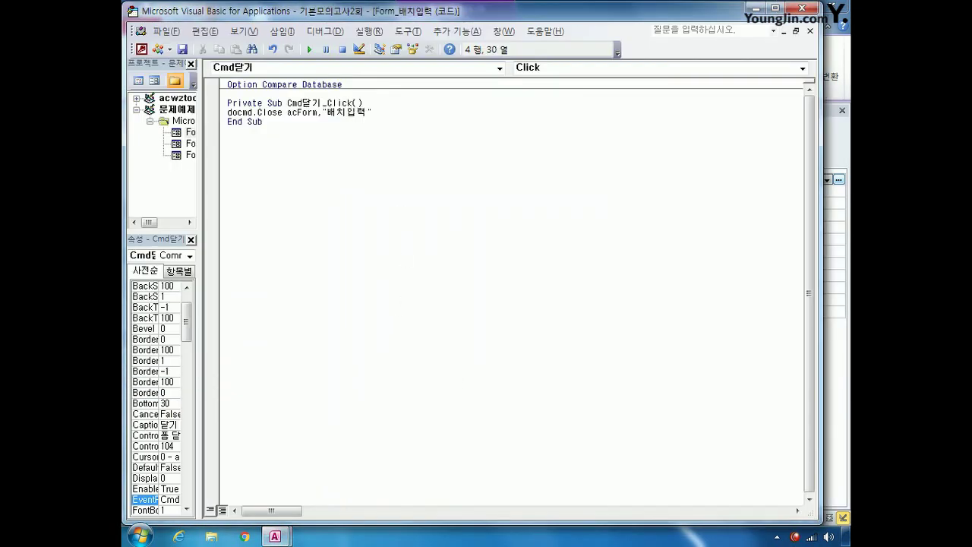
Step: Add acSaveYes as the save argument of the DoCmd.Close statement in the Cmd닫기_Click procedure
text(,)
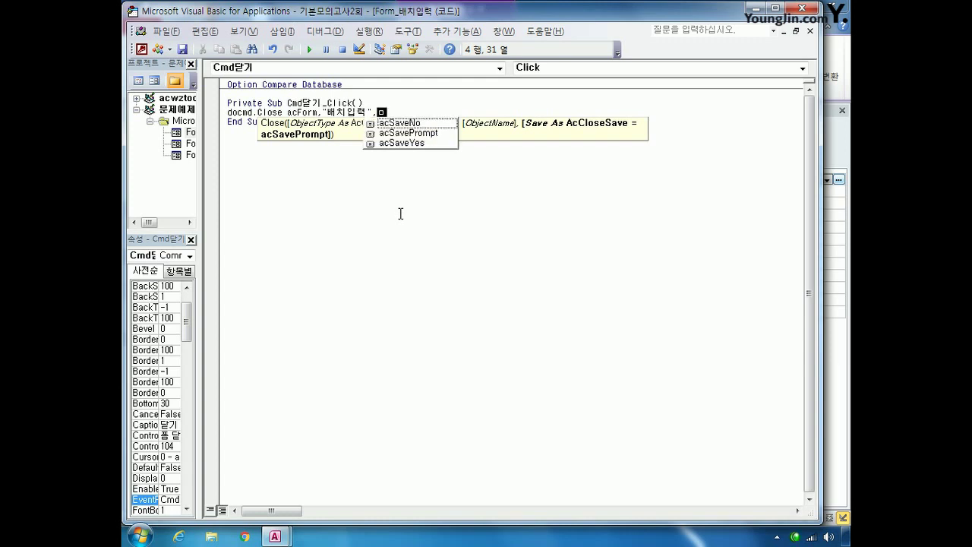
text(ac)
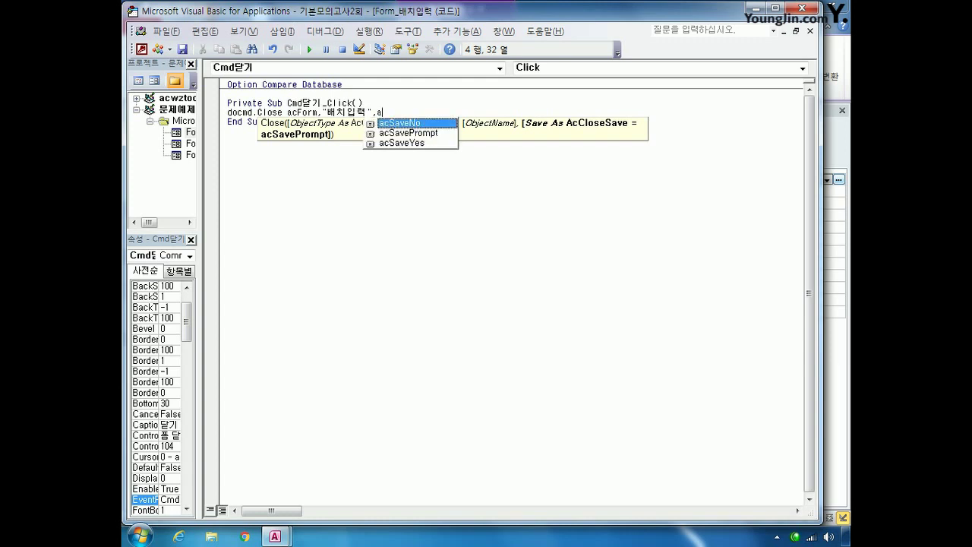
key(Down)
key(Down)
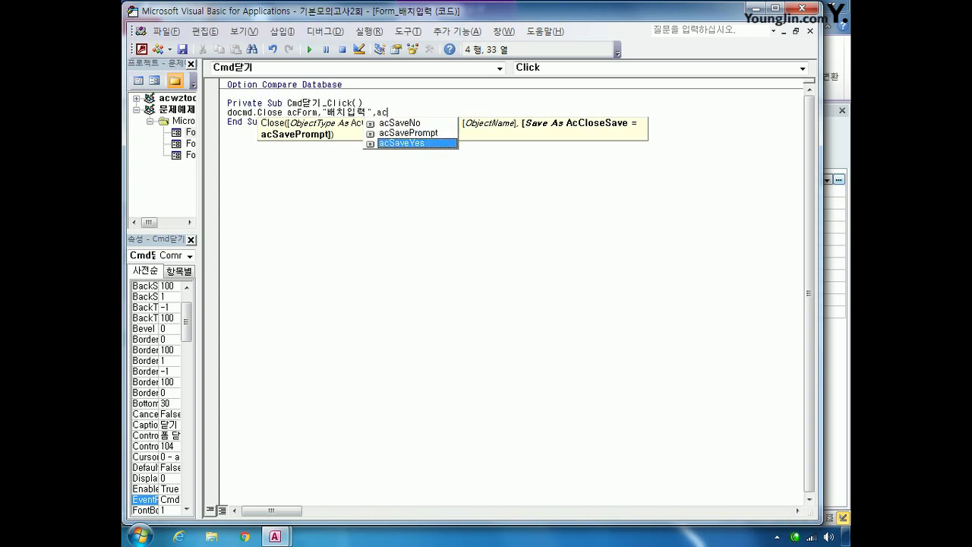
key(Up)
key(Up)
key(Down)
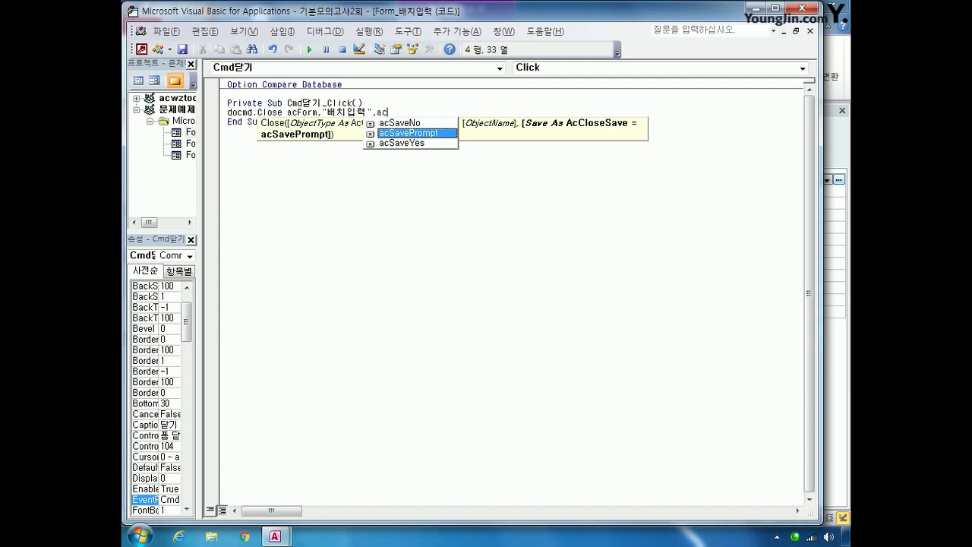
key(Down)
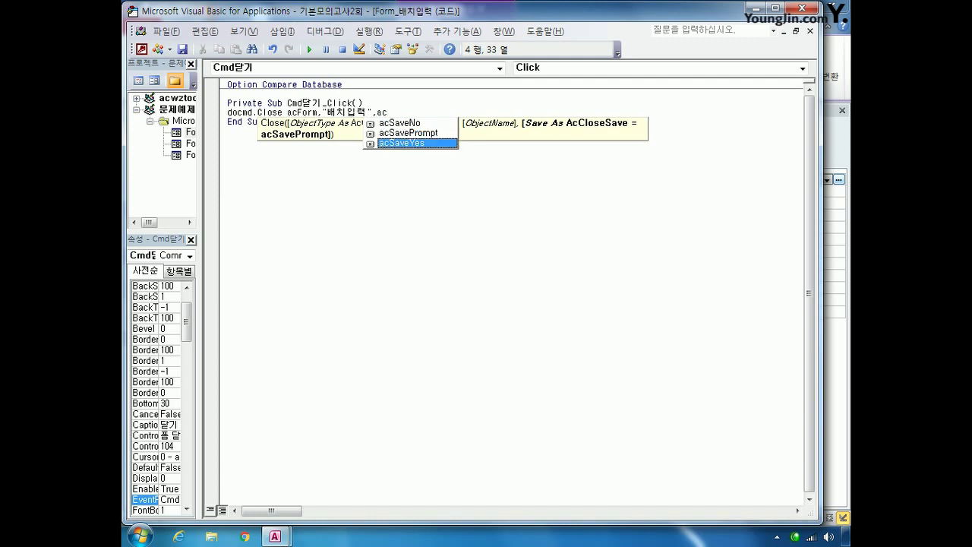
key(Tab)
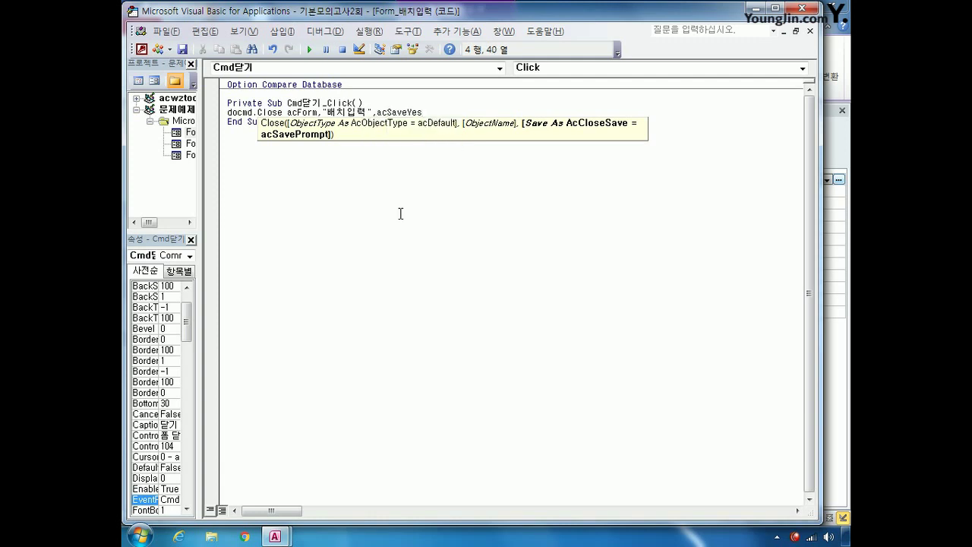
key(Left)
click(418, 219)
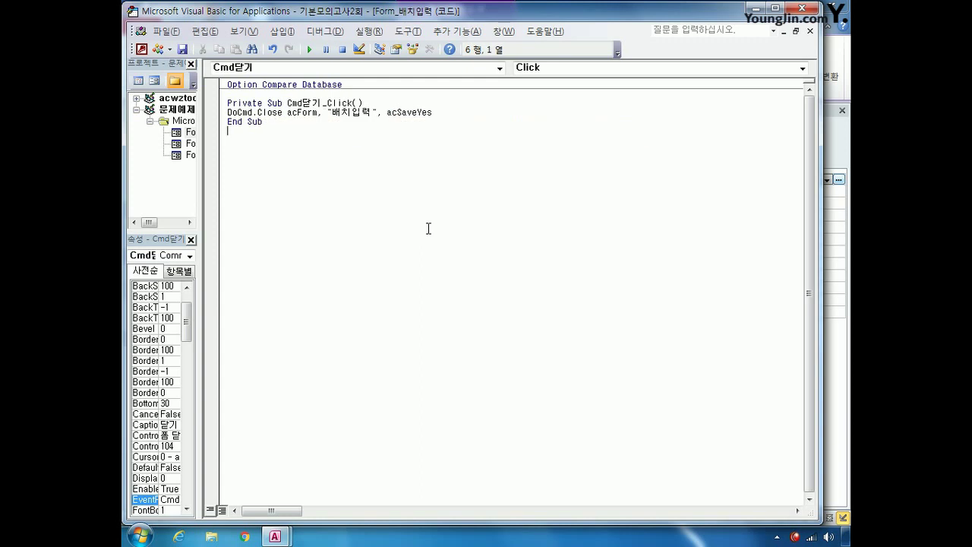
Step: Close the code editor, the property sheet and the 배치입력 form, saving the form's changes
click(809, 9)
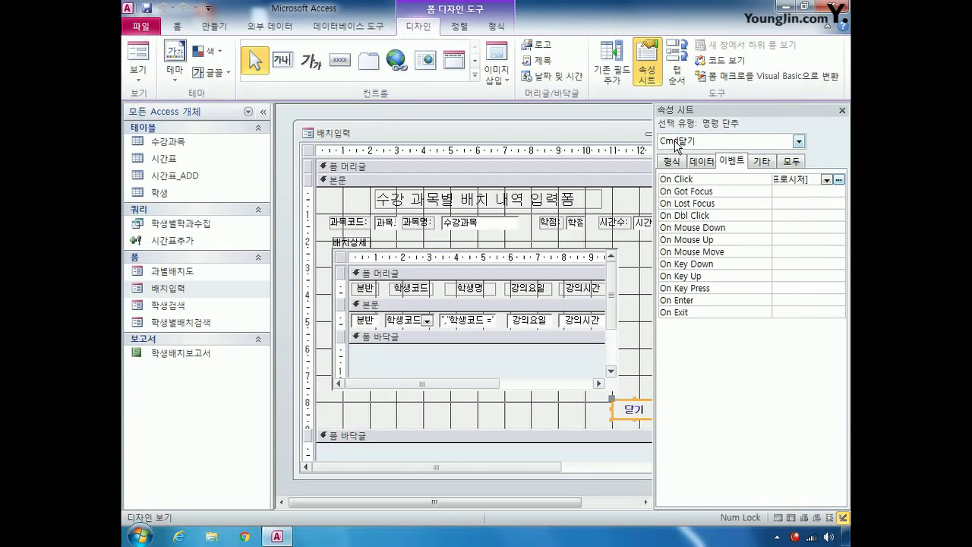
click(841, 110)
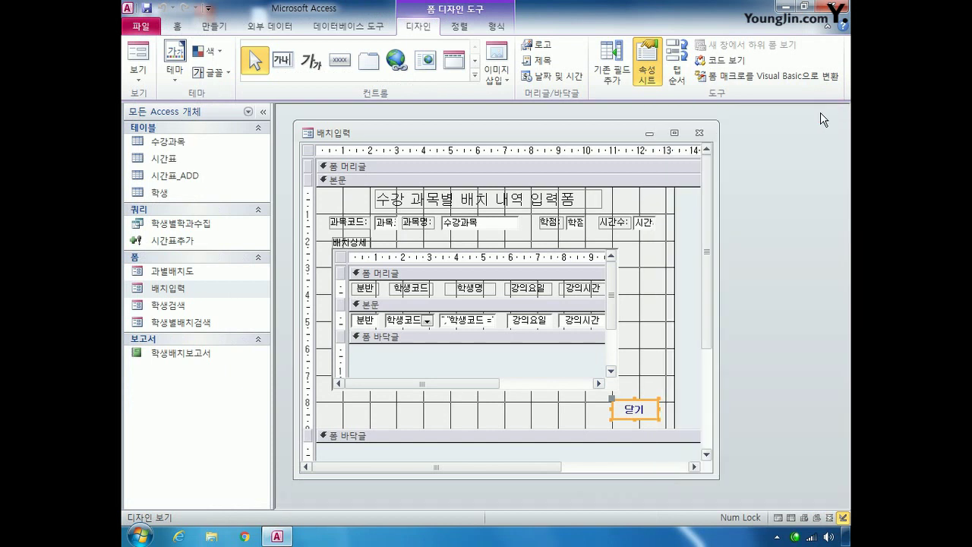
click(699, 132)
click(408, 304)
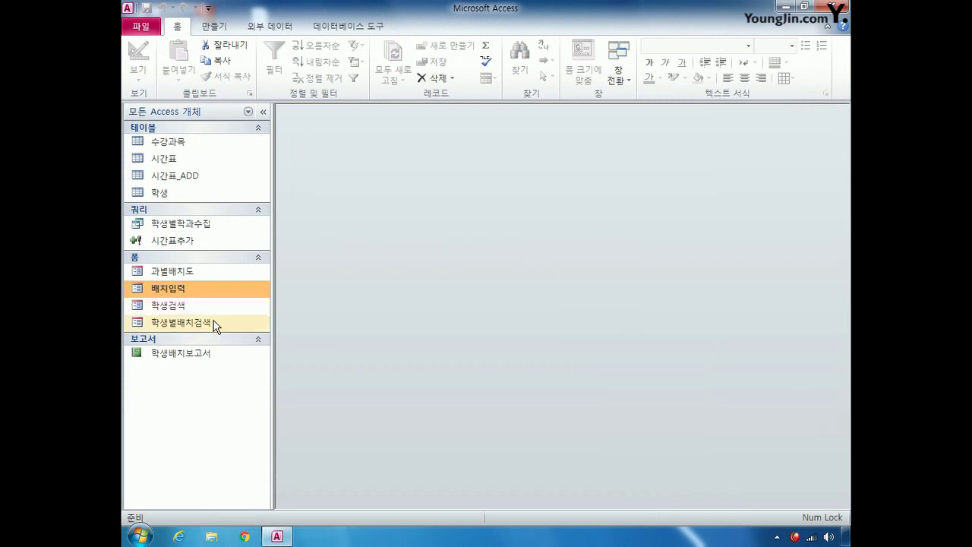
Step: Open the 학생배치보고서 report in Design view and reposition its window so the report sections can be seen
click(186, 351)
right_click(186, 352)
click(228, 148)
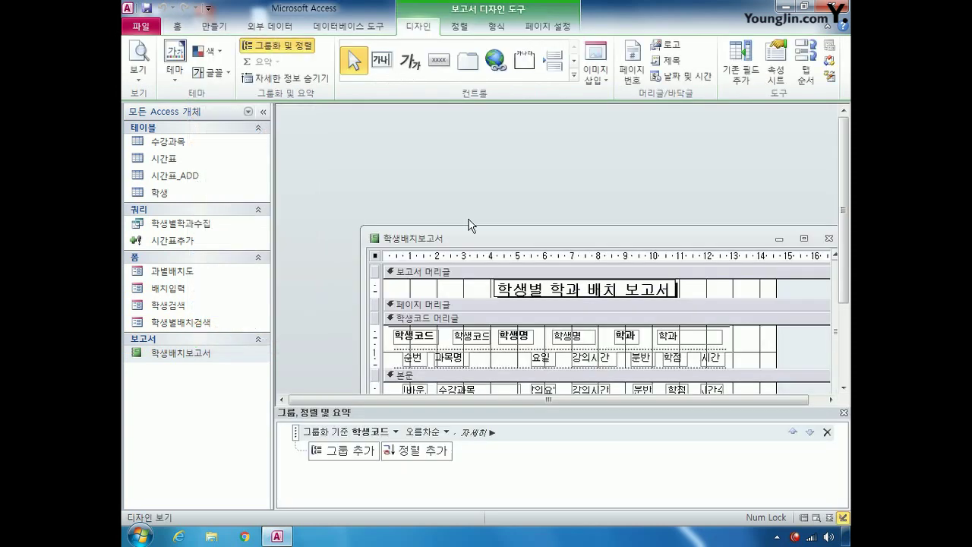
drag(517, 238, 440, 134)
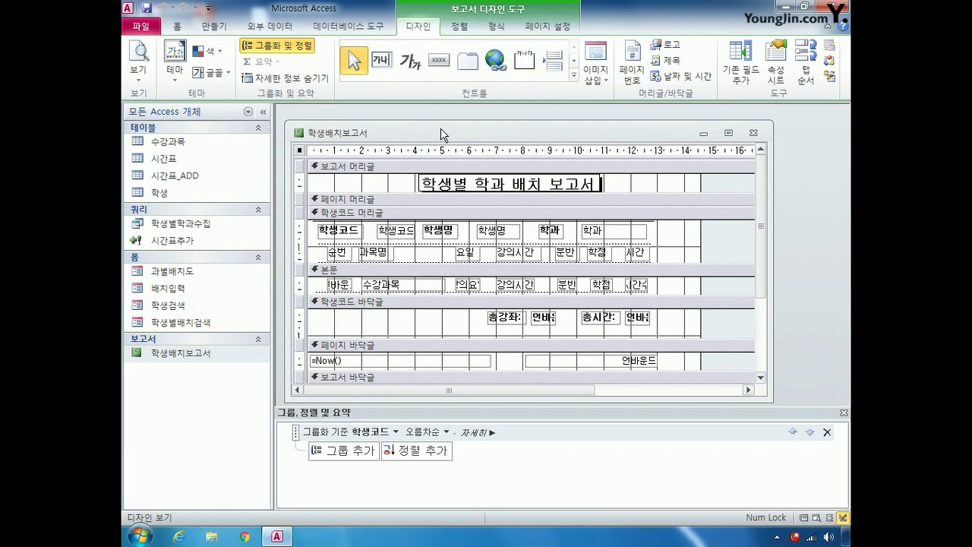
Step: Move the report's title label from the report header into an enlarged page header and collapse the report header to no height
click(421, 185)
click(419, 183)
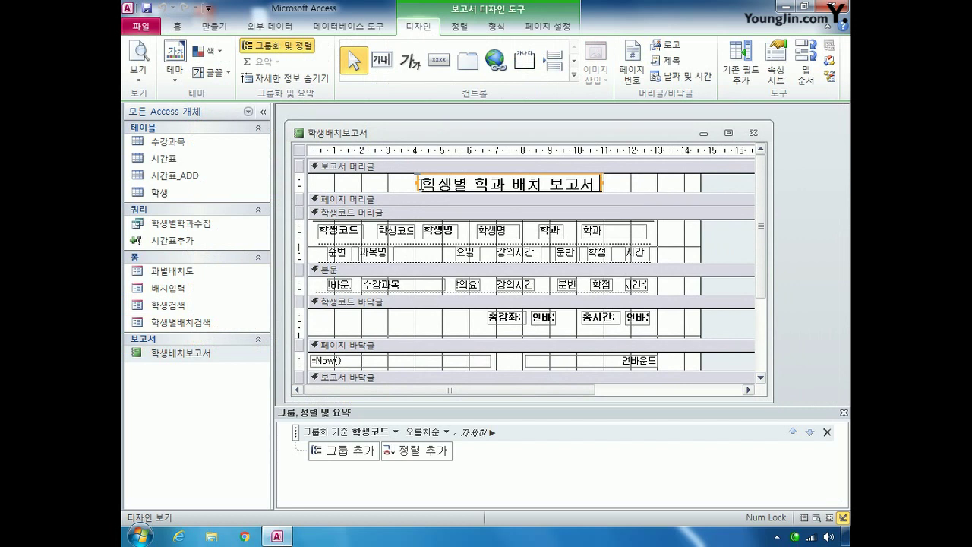
drag(492, 227, 492, 244)
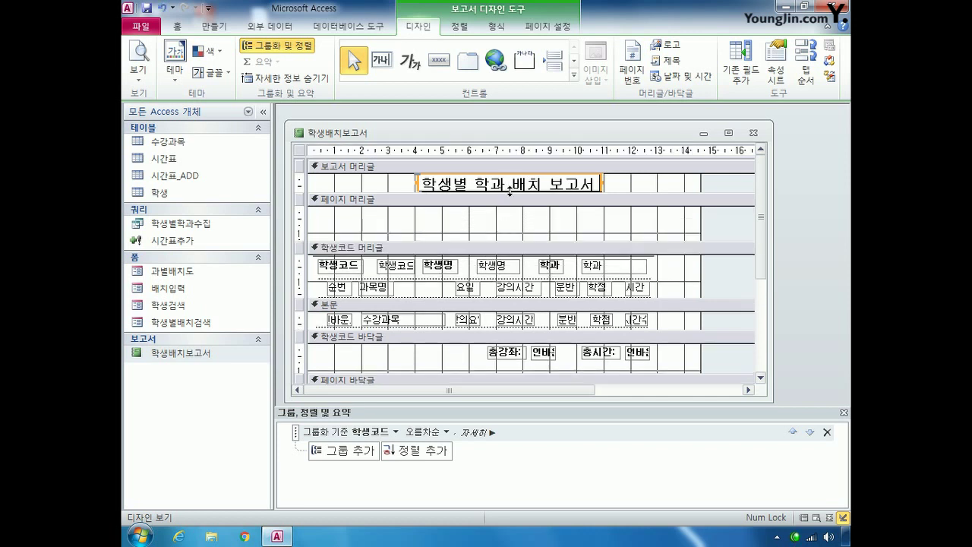
drag(417, 180, 417, 213)
drag(504, 241, 524, 230)
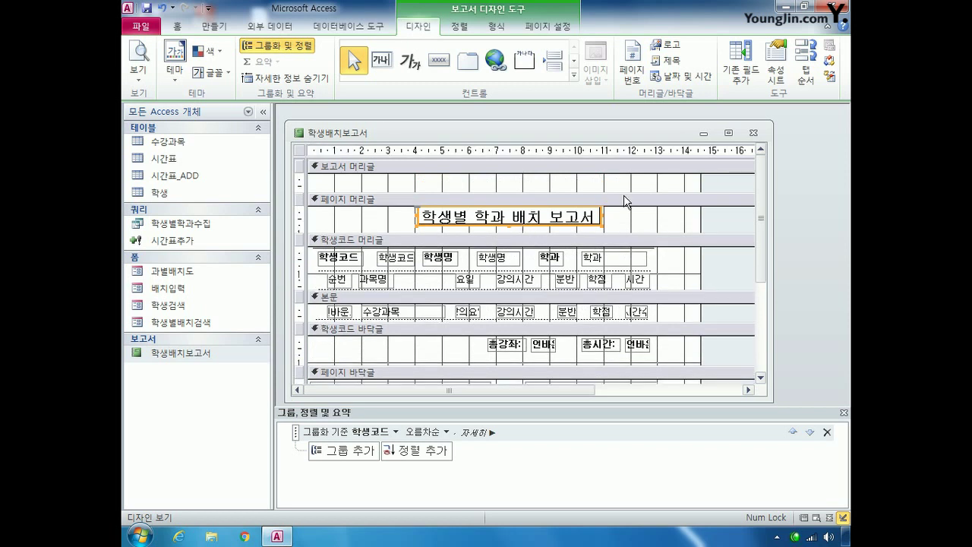
drag(629, 191, 642, 171)
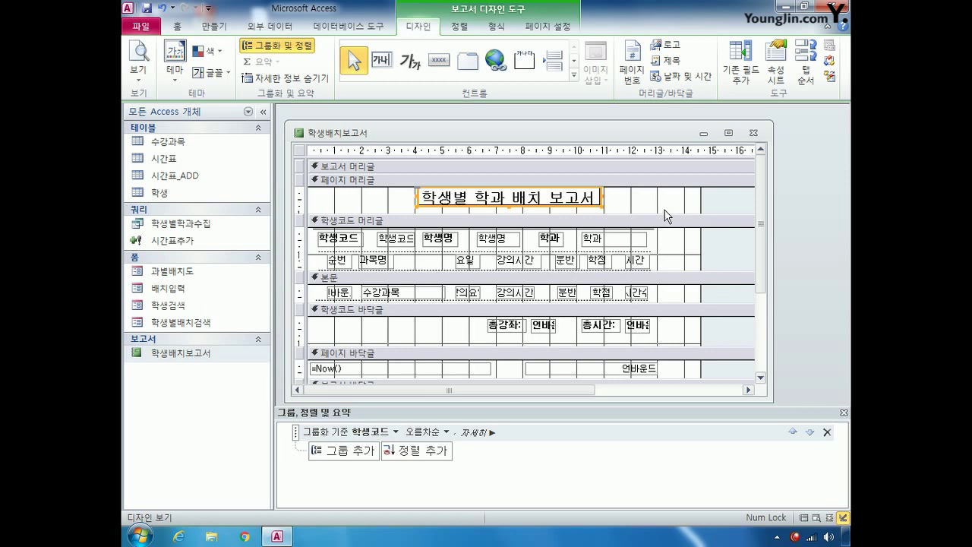
Step: Set the 표시 property of the 학생코드 group header to 예
click(410, 222)
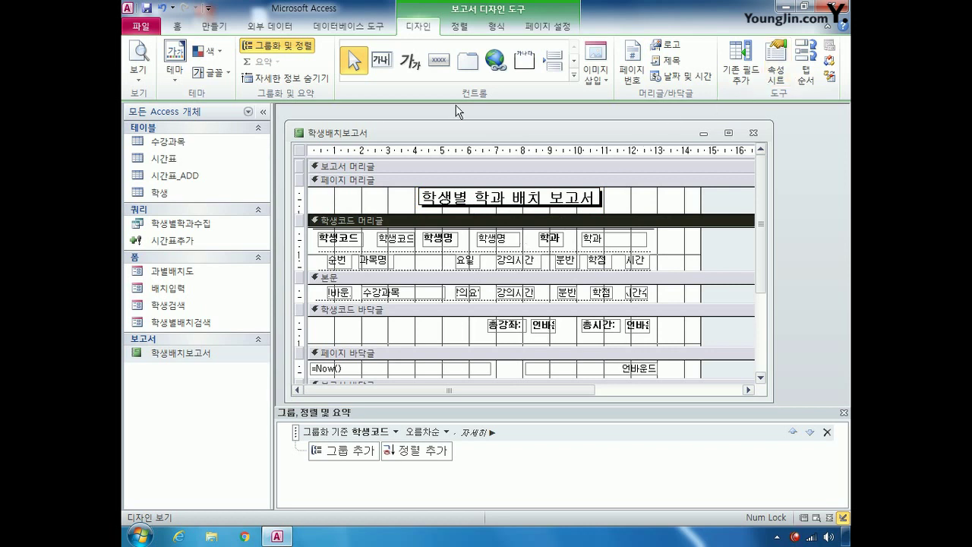
click(267, 115)
click(778, 76)
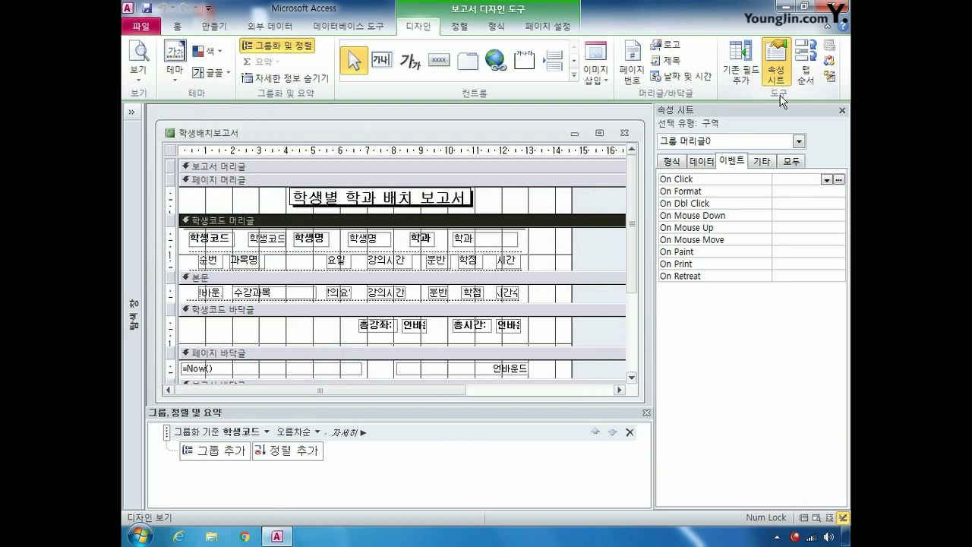
click(792, 161)
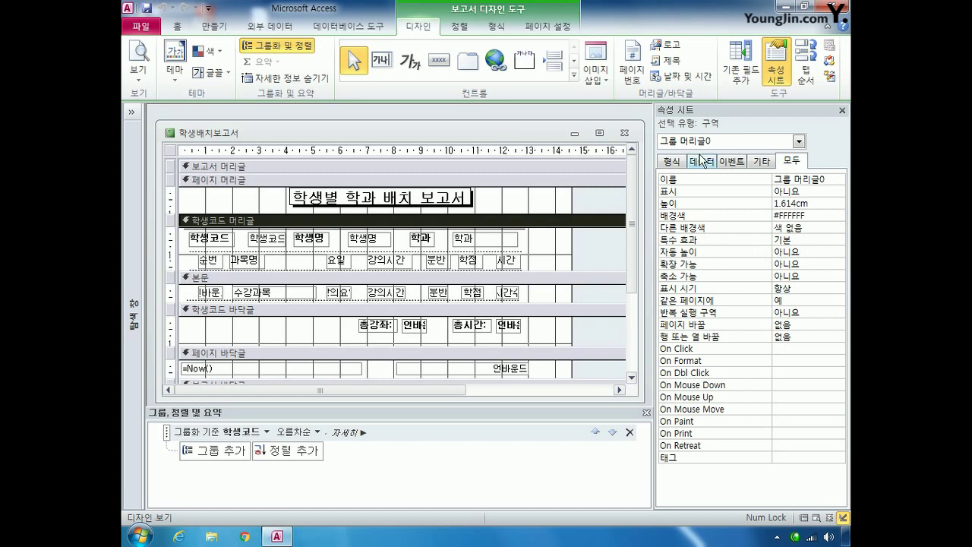
click(680, 161)
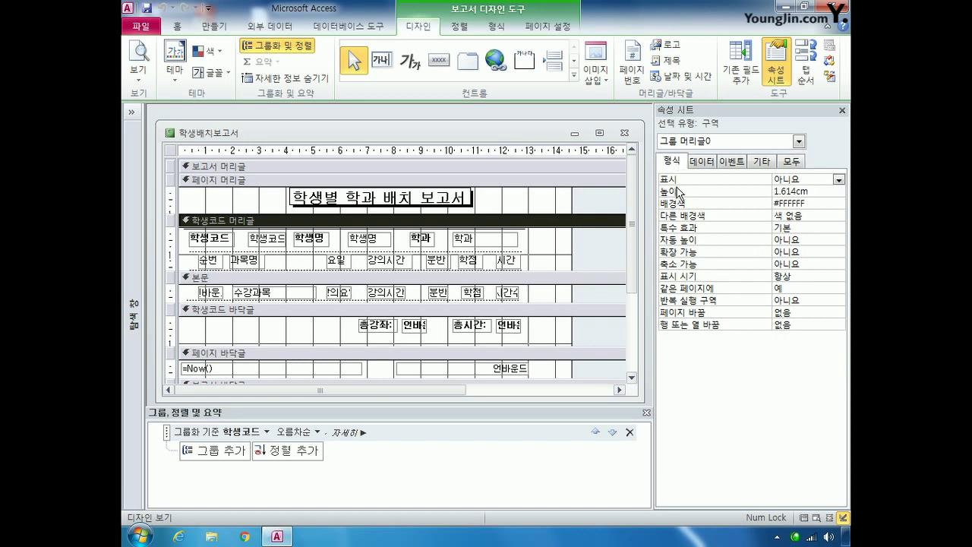
click(762, 162)
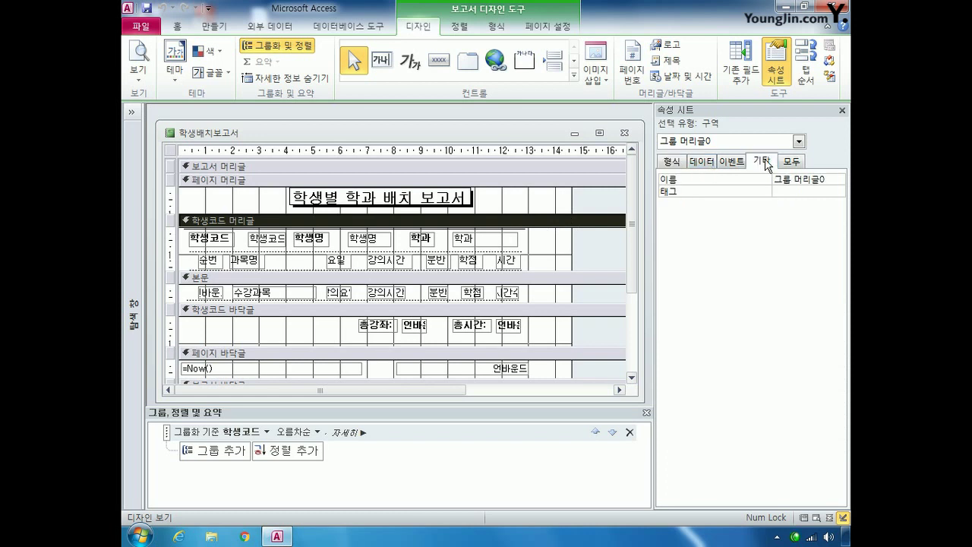
click(792, 161)
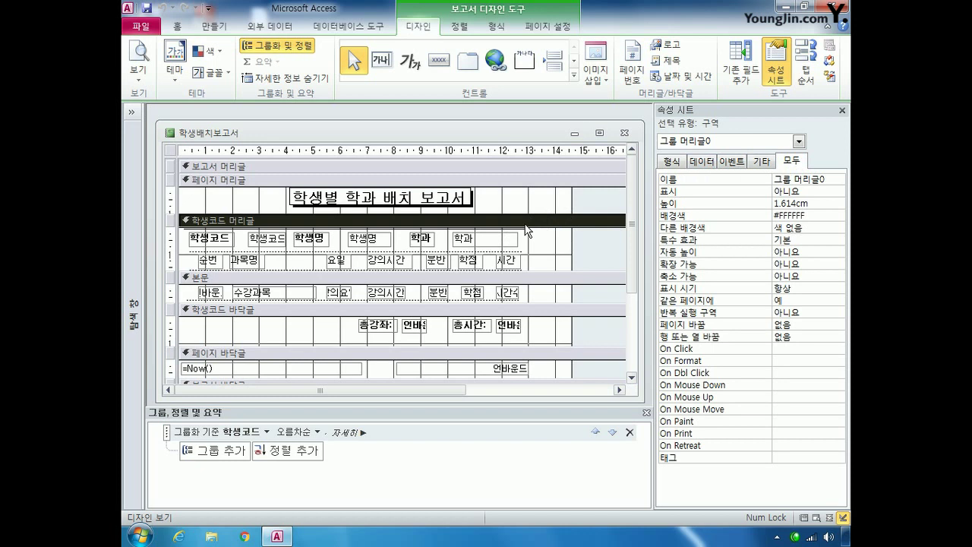
click(809, 190)
click(839, 192)
click(828, 202)
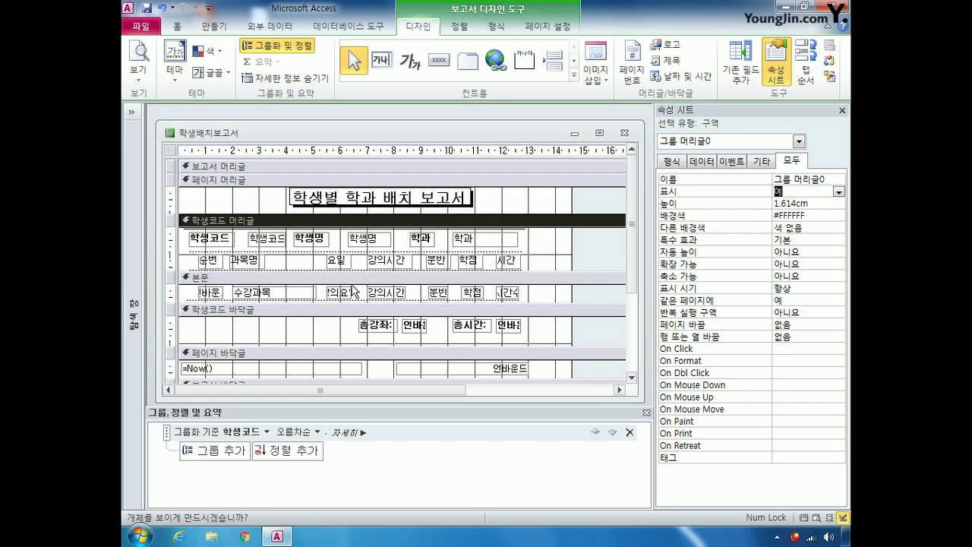
Step: Set the control source of txt순번 in the detail section to =1 and its 누적 합계 property to 그룹
click(206, 292)
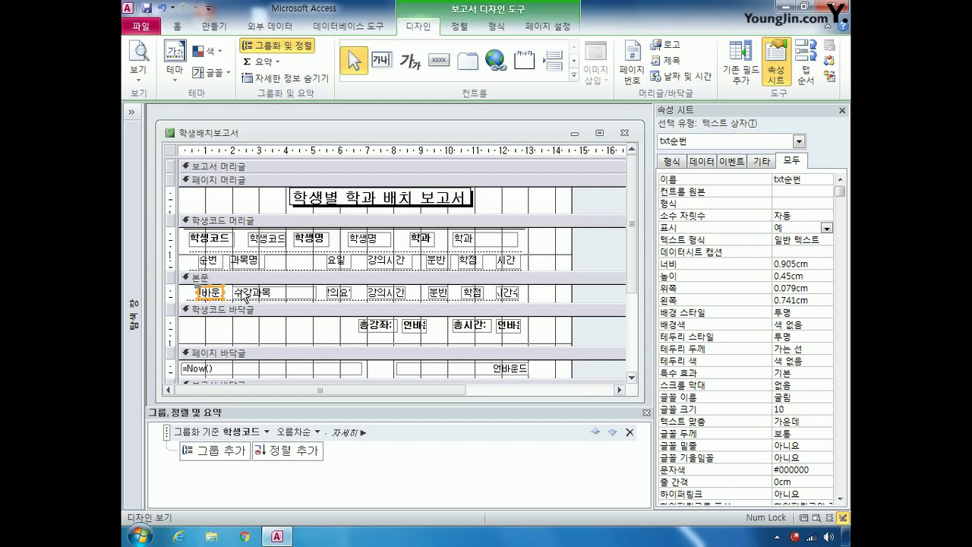
click(707, 162)
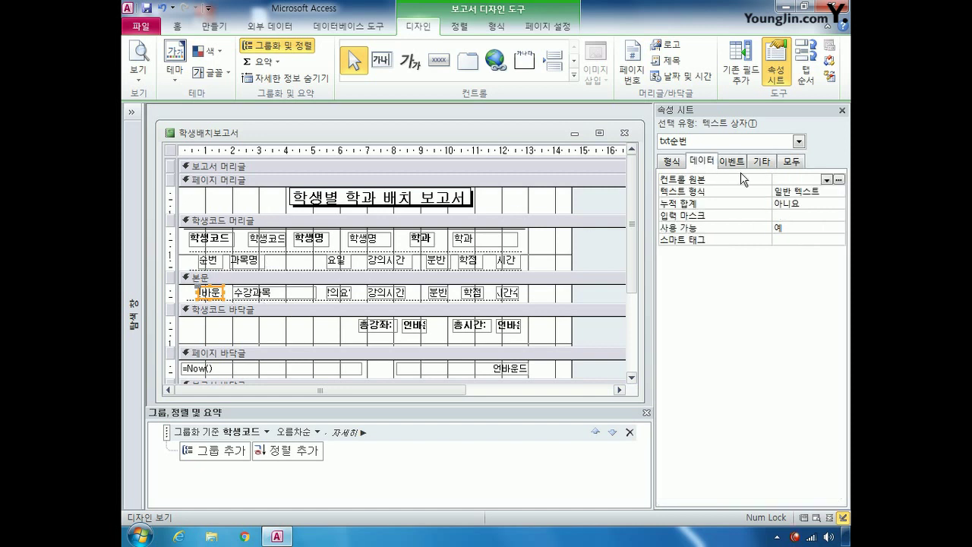
click(799, 183)
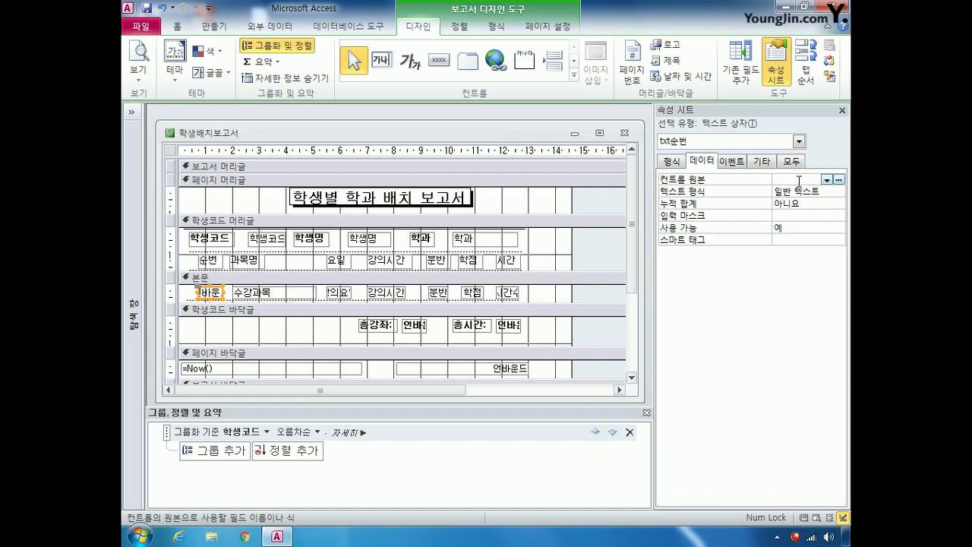
text(=1)
click(806, 204)
click(838, 204)
click(825, 224)
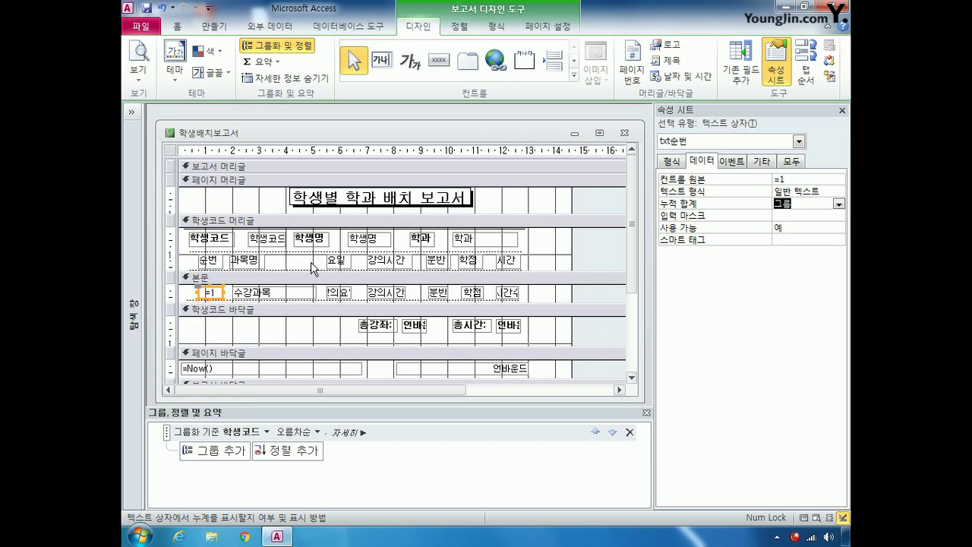
Step: Set the control source of txt총강좌 in the 학생코드 group footer to =count(*)
drag(633, 252, 630, 311)
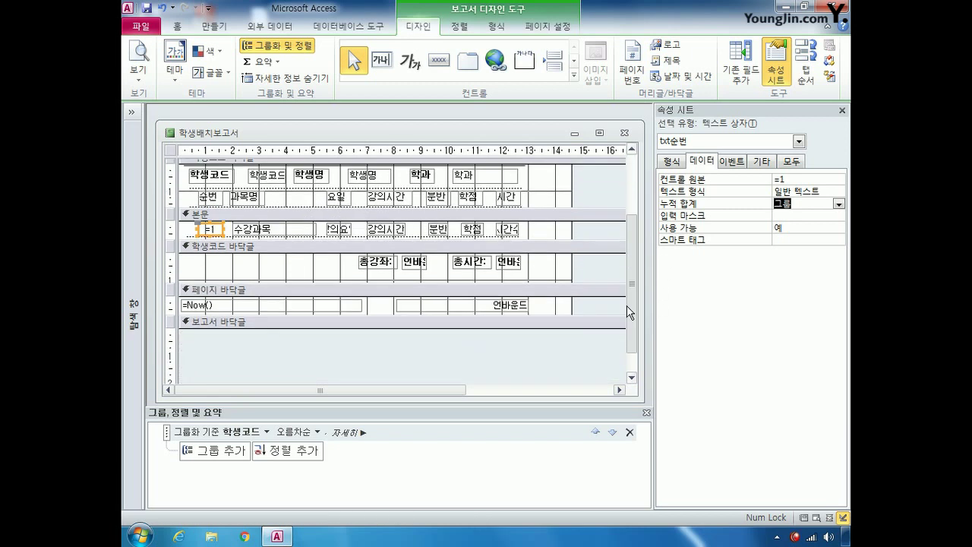
click(415, 259)
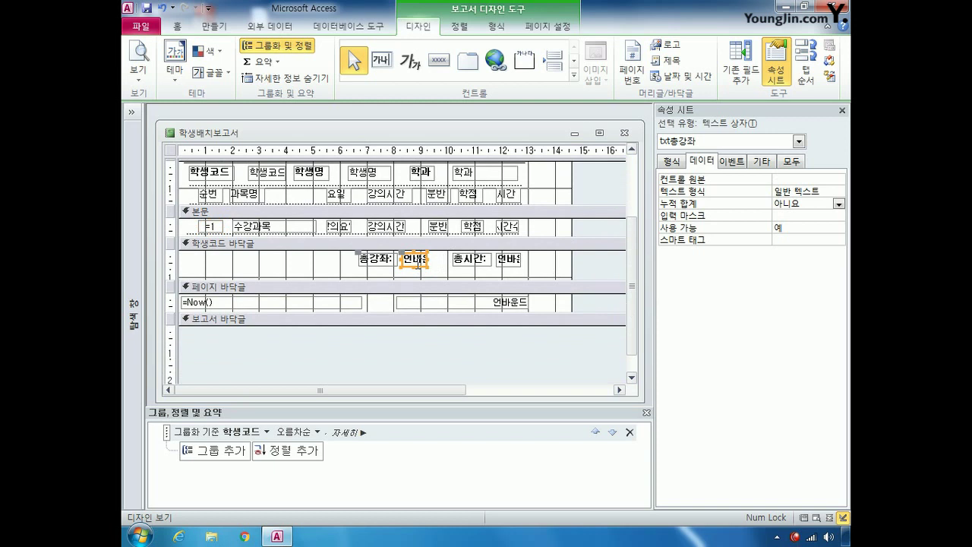
click(510, 261)
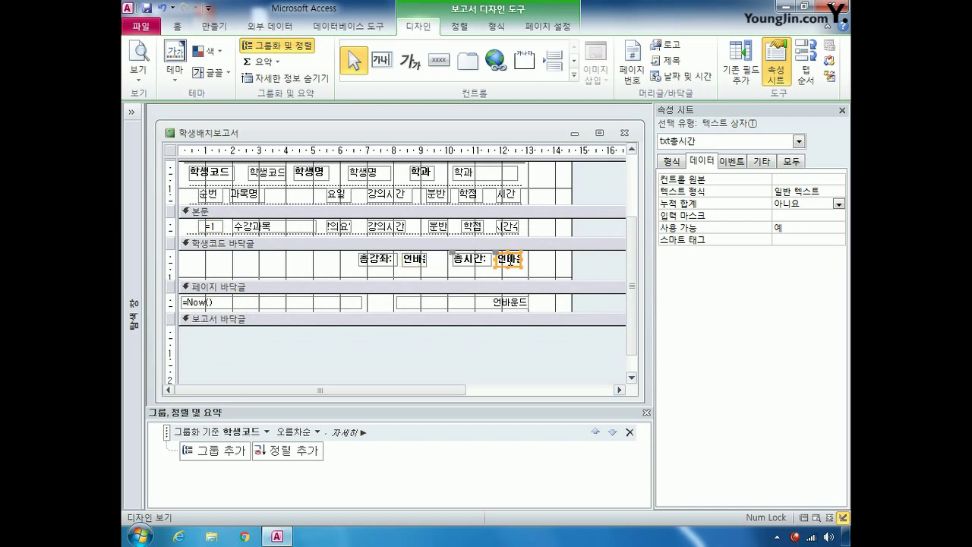
click(410, 262)
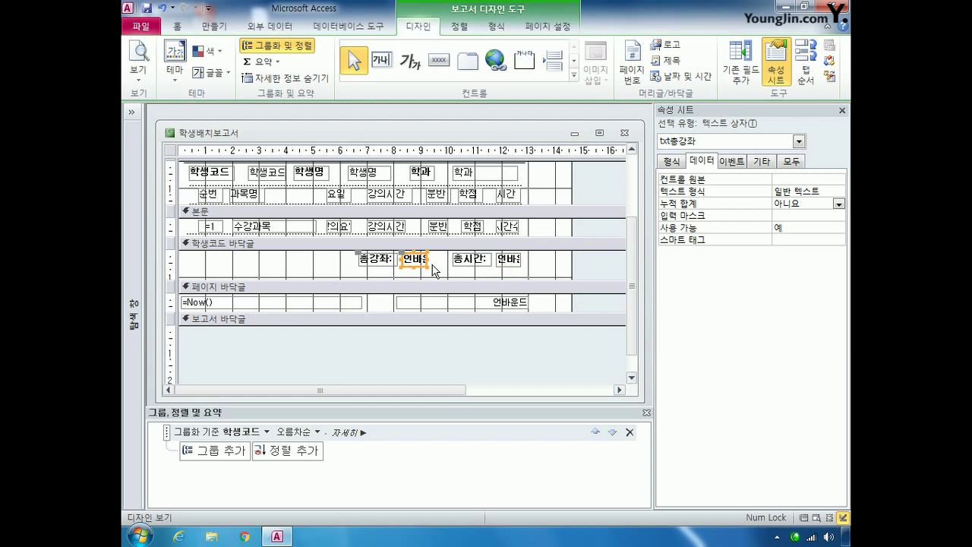
click(790, 191)
click(795, 180)
text(=coun)
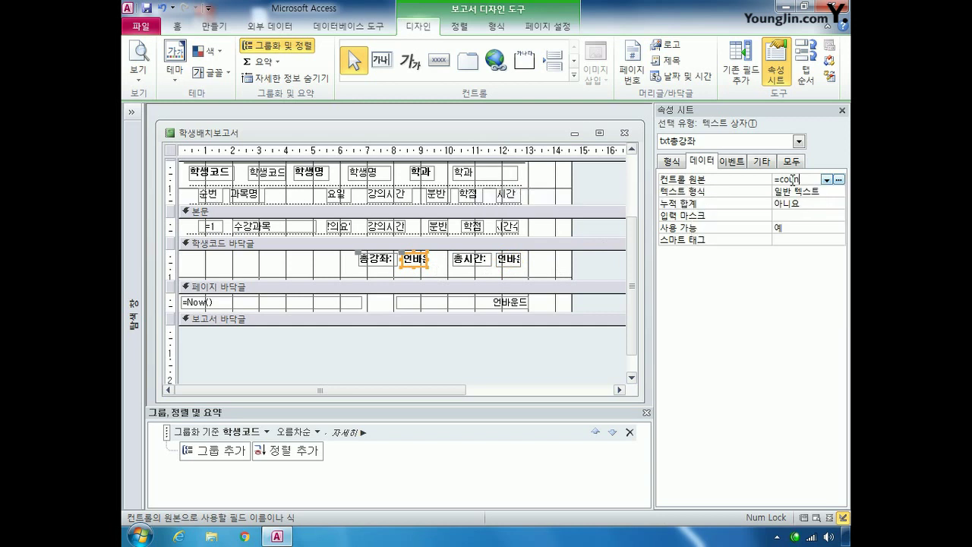
text(t(*))
Step: Set the control source of txt총시간 in the 학생코드 group footer to =sum([시간수])
click(506, 266)
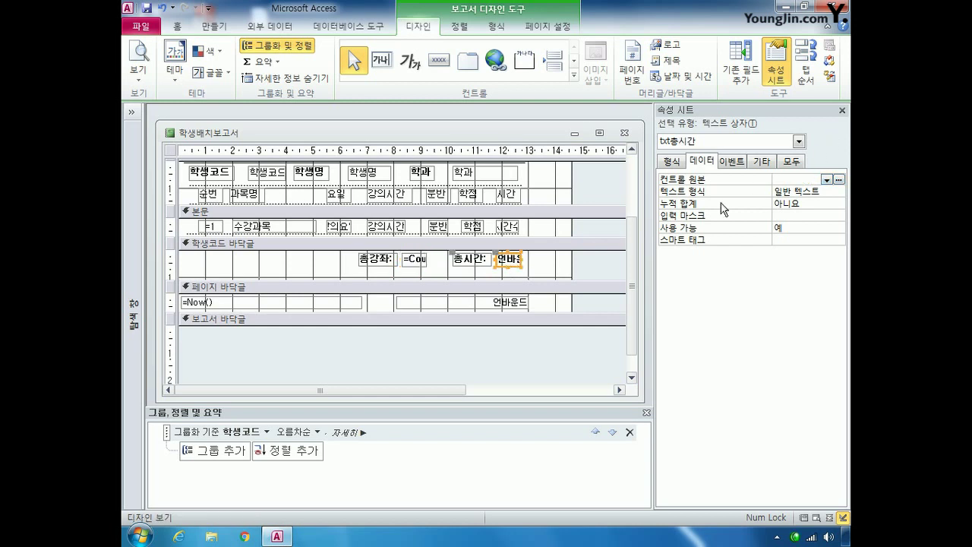
click(784, 178)
right_click(784, 178)
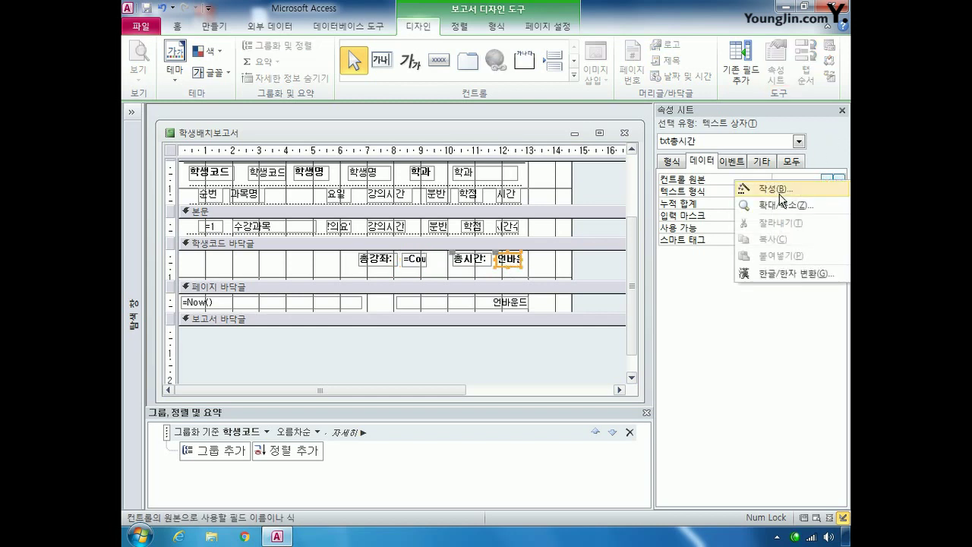
click(782, 203)
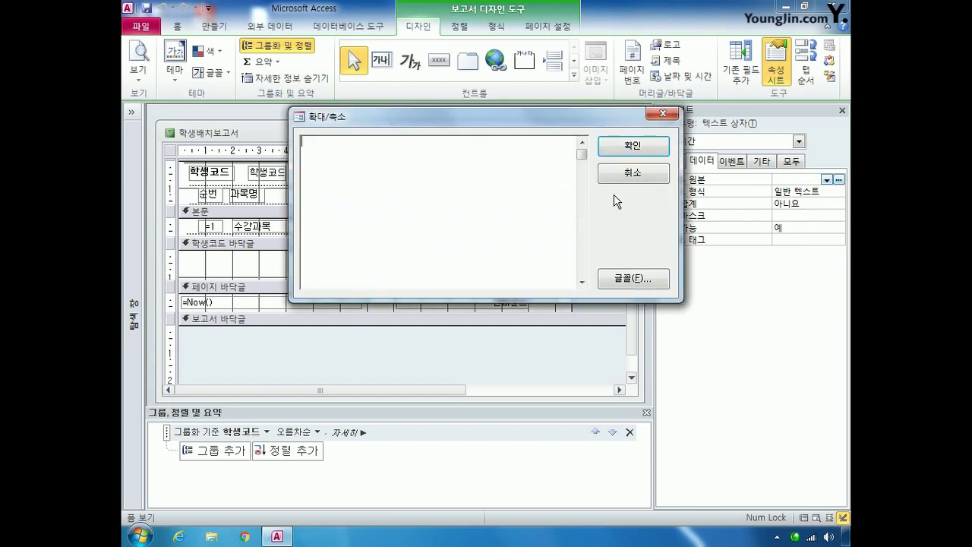
text(=sum([시간수]))
click(633, 145)
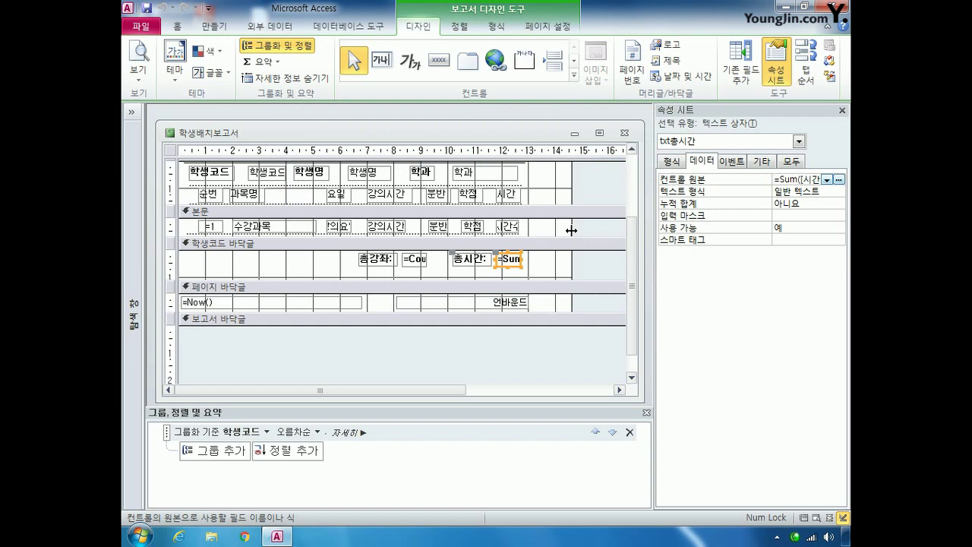
Step: Set the control source of txt페이지 in the page footer to =[Page] & " / " & [Pages], and save and close the report
click(441, 303)
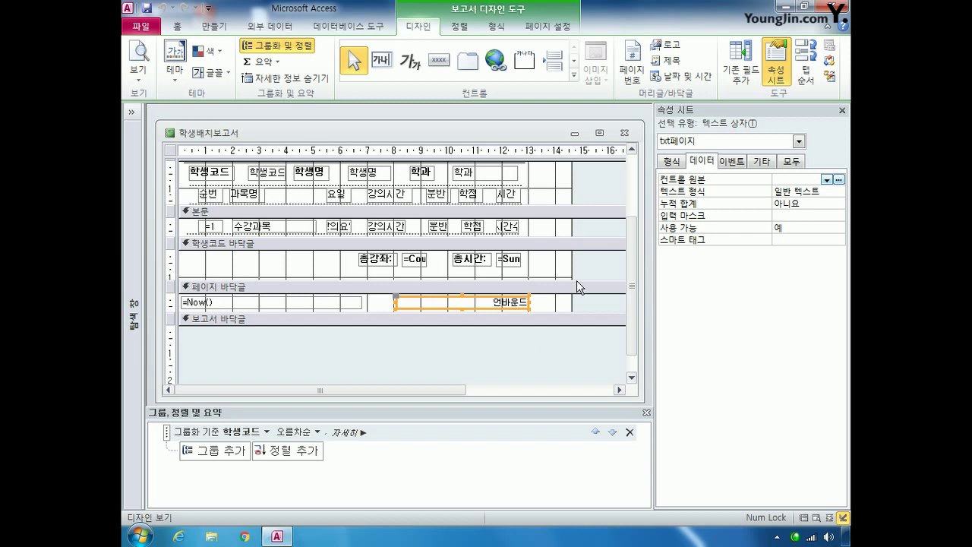
right_click(780, 181)
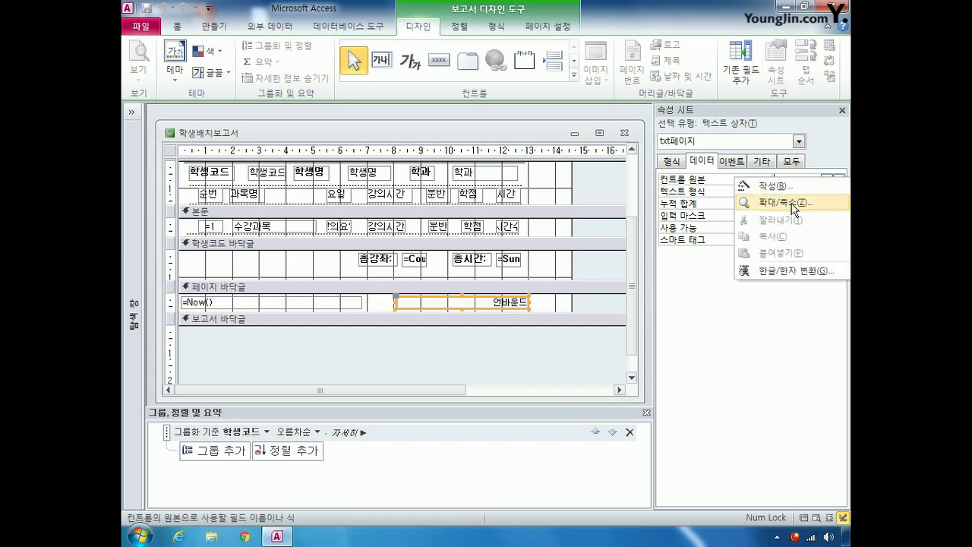
click(786, 202)
text(=[)
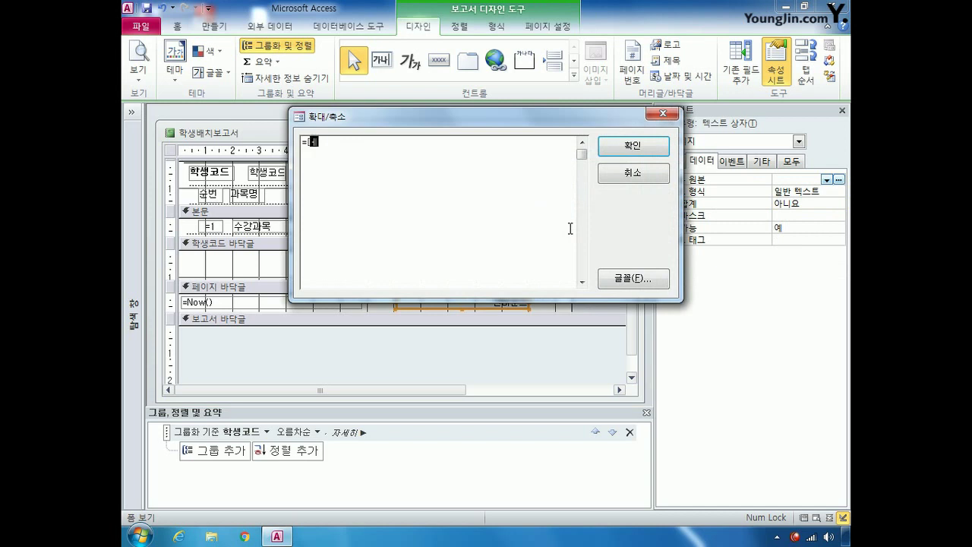
text(page] & " / " & [pages])
click(633, 145)
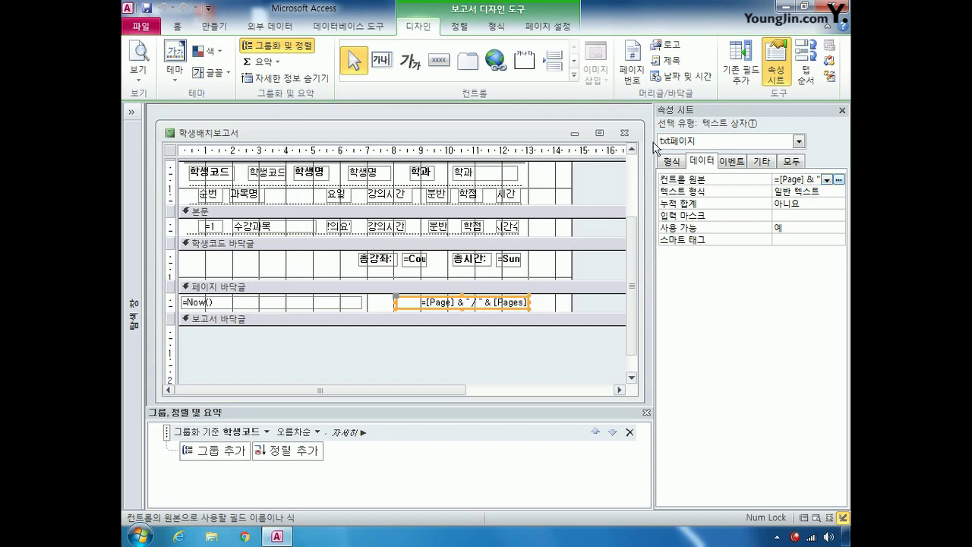
click(624, 134)
click(431, 305)
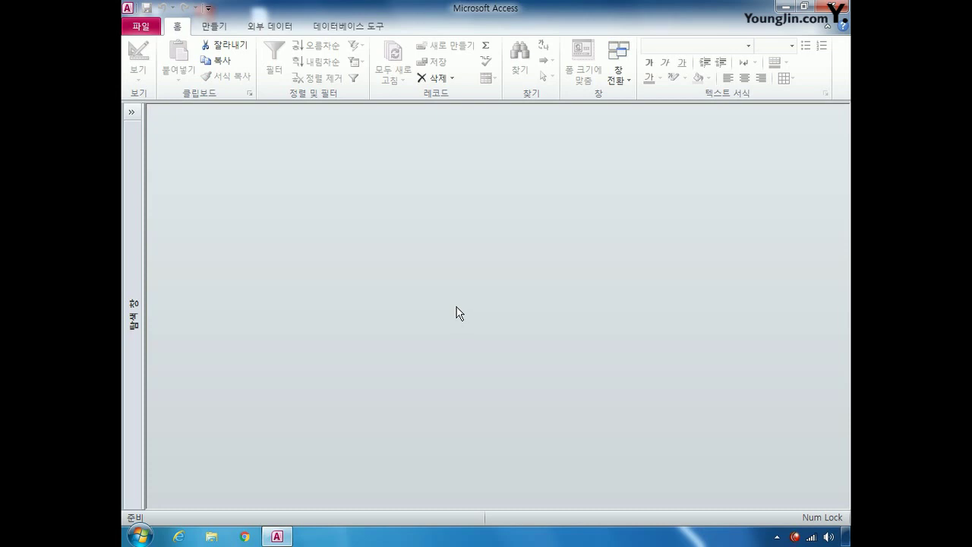
Step: Open the 학생검색 form in design view and check the names of its 학생검색 button and unbound text box
click(135, 129)
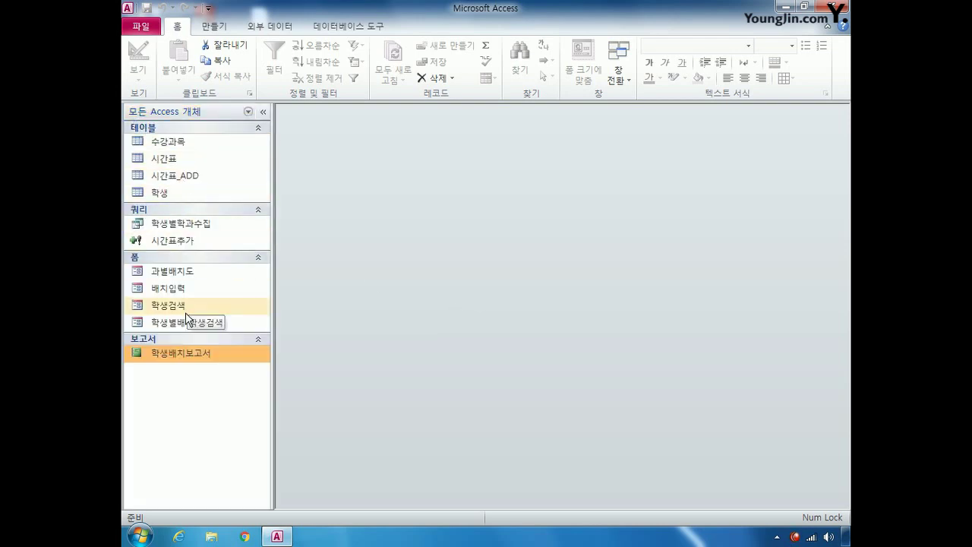
right_click(190, 307)
click(239, 348)
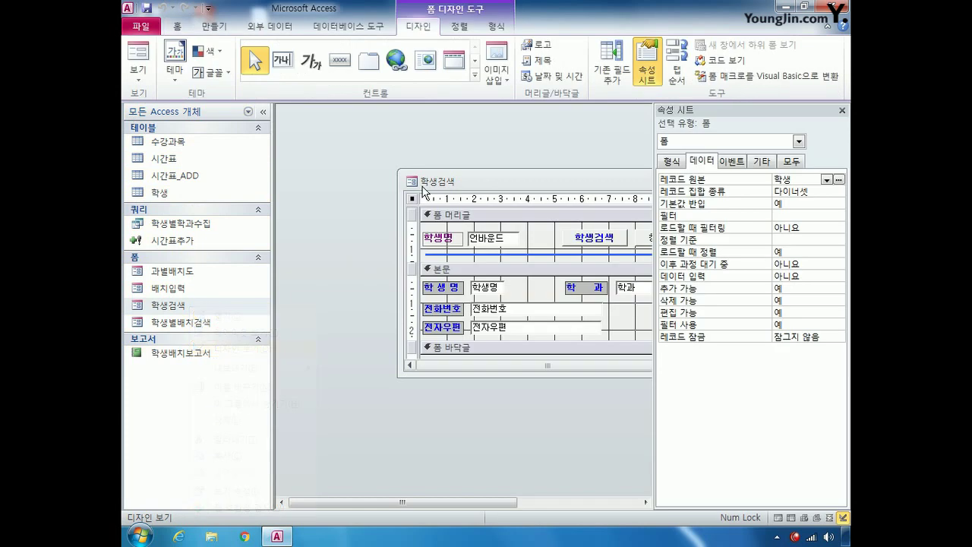
drag(492, 183, 387, 134)
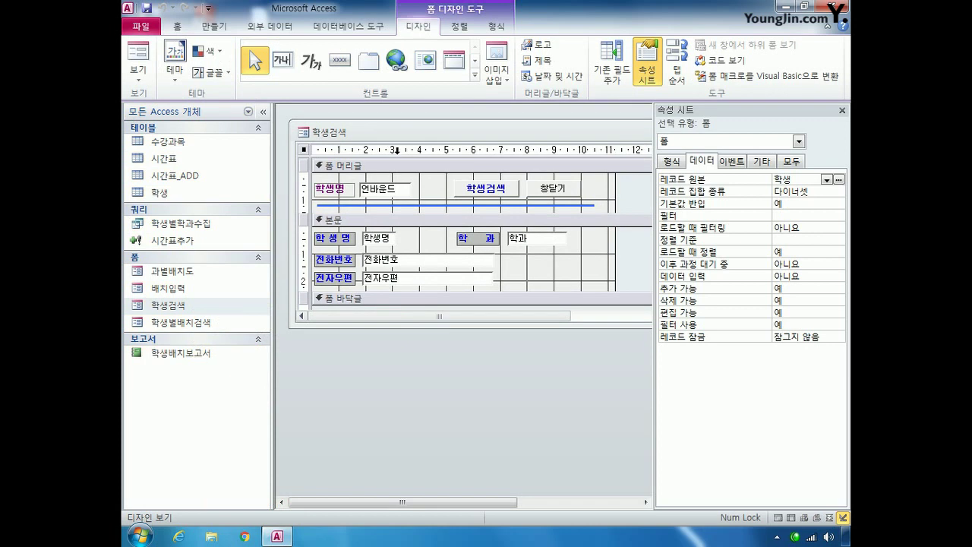
click(481, 188)
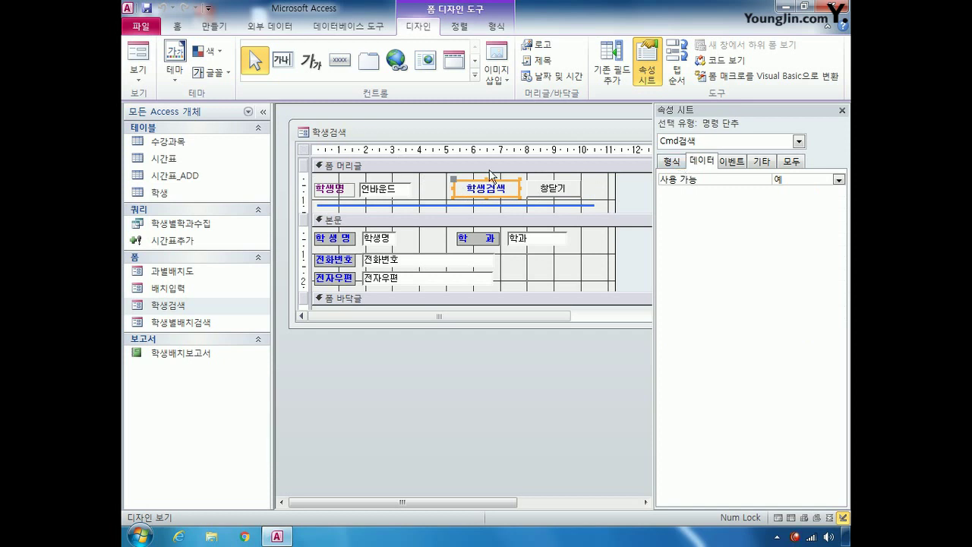
click(385, 189)
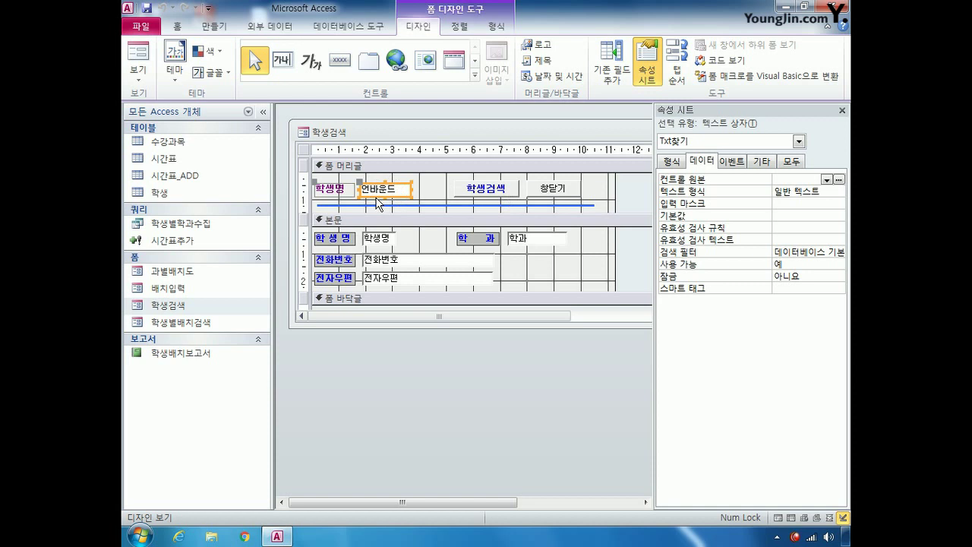
Step: Create an event procedure for the On Click event of the Cmd검색 button and open its code
click(479, 189)
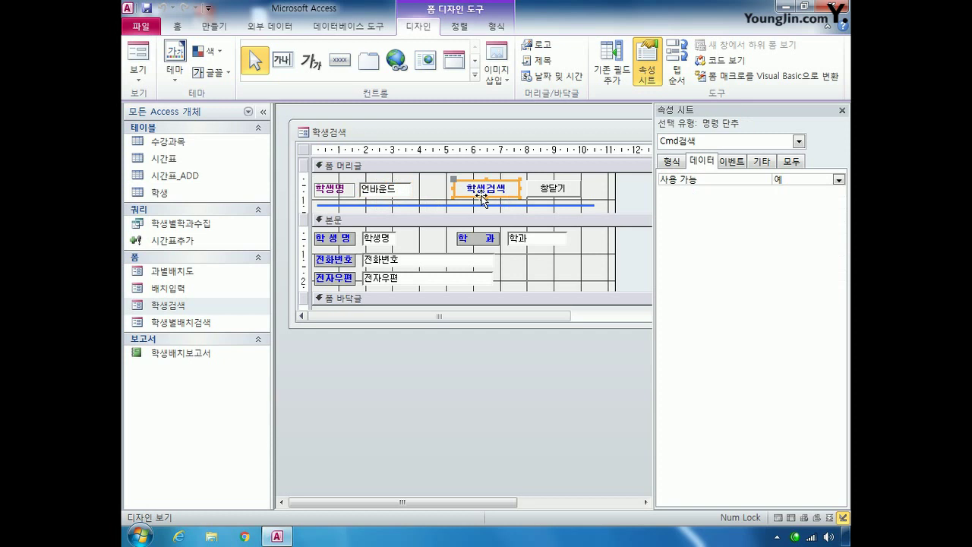
click(734, 162)
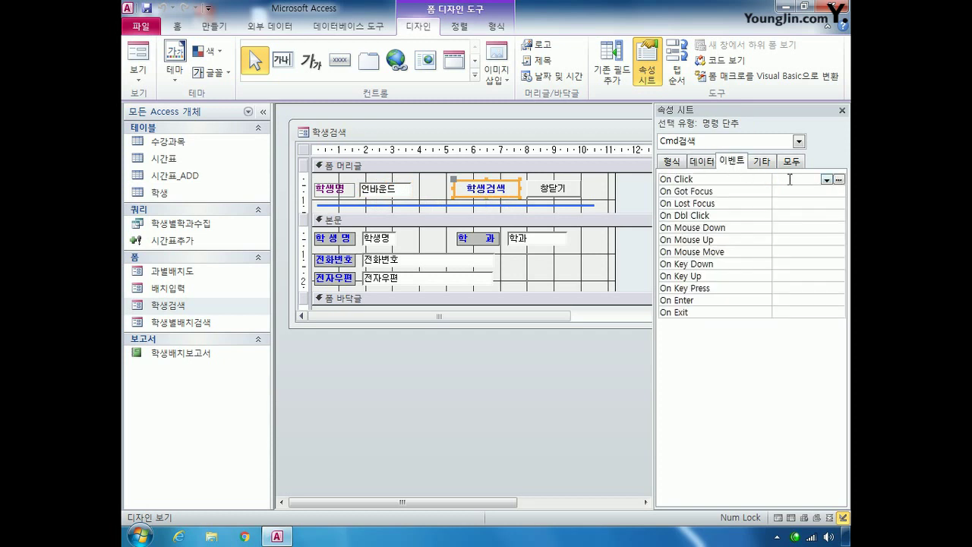
click(826, 179)
click(826, 190)
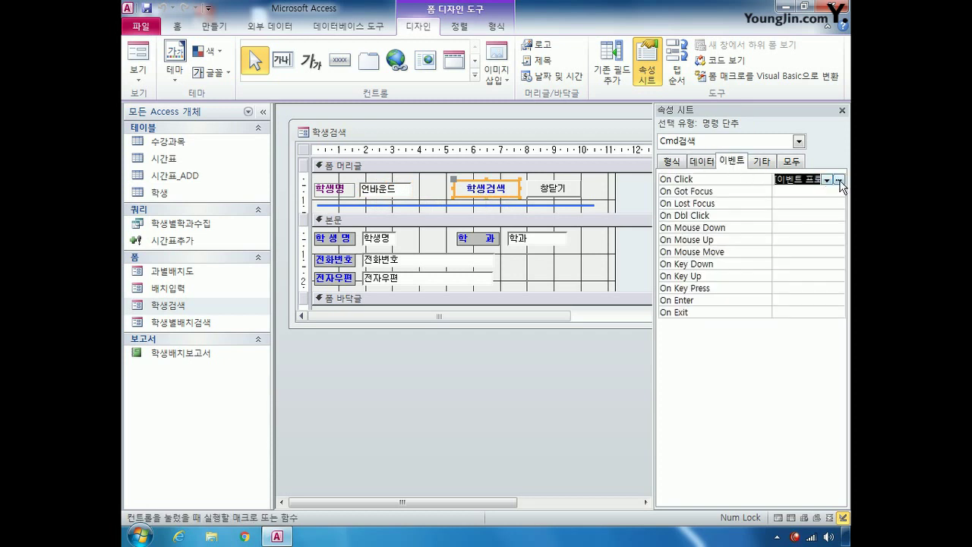
click(839, 179)
key(Return)
key(Return)
key(Up)
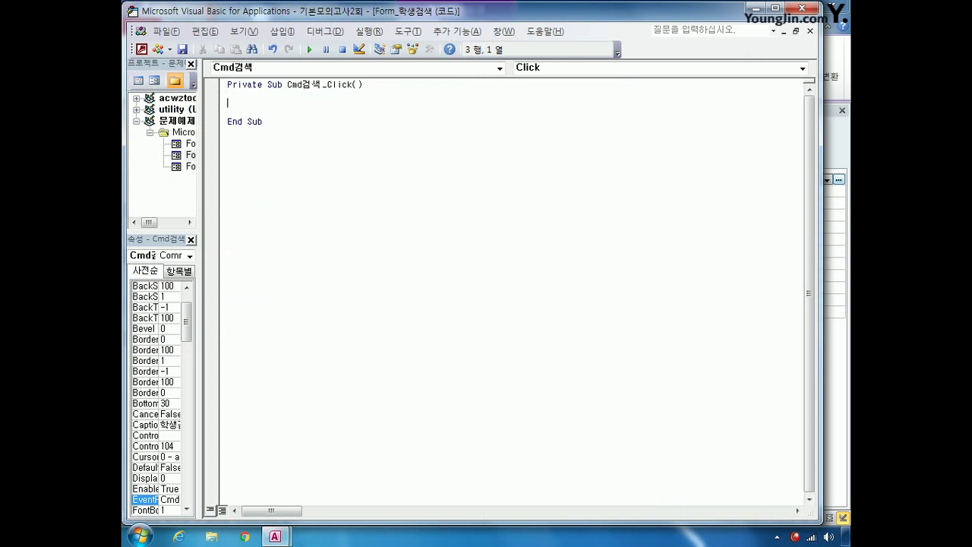
Step: Write the line me.Filter = 학생명 = Txt찾기 inside the Cmd검색_Click procedure
text(me.fi)
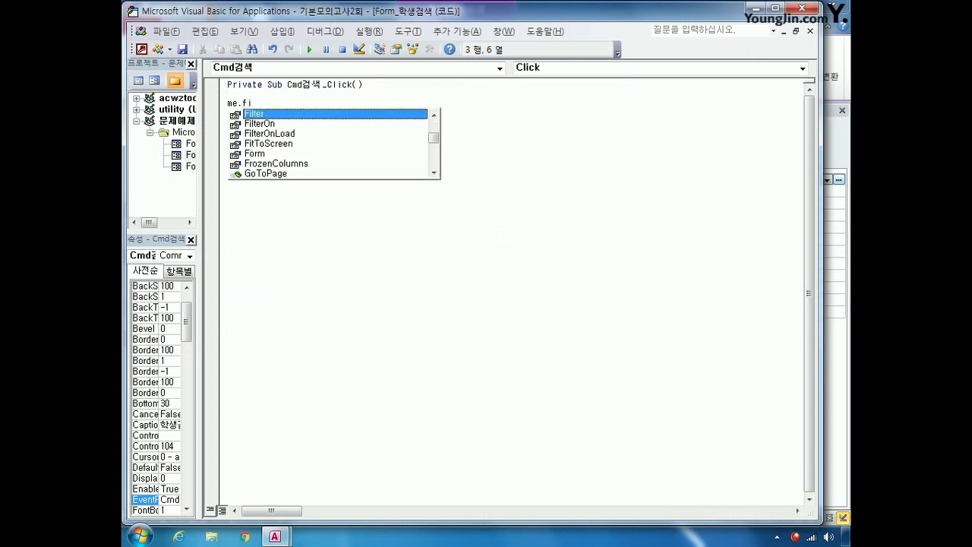
key(Tab)
text(=)
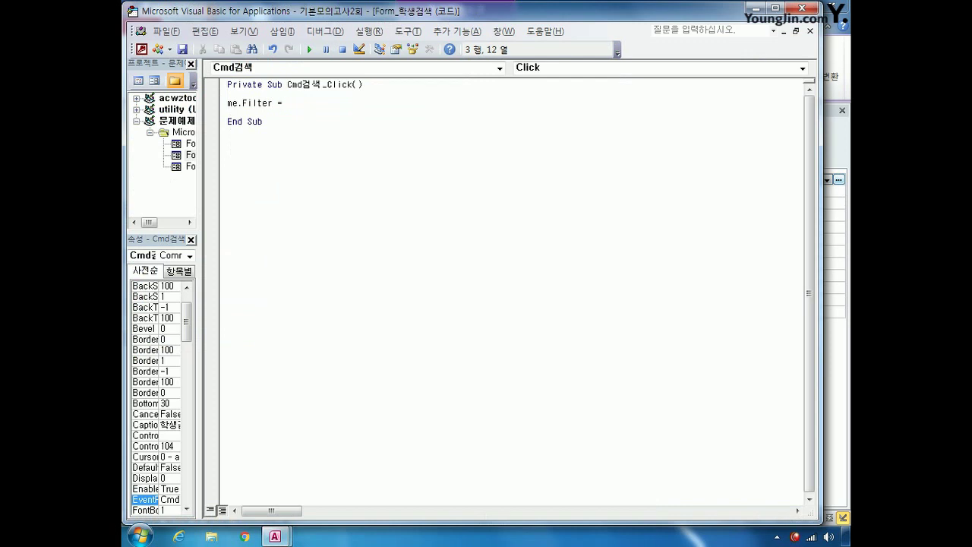
text( 학생며)
text(ㅇ)
text(=)
text( ㅆ)
key(BackSpace)
text(Txt)
text(자기)
Step: Replace the comparison equals sign between 학생명 and Txt찾기 with like
key(Left)
key(Left)
key(Left)
key(Left)
key(Left)
key(Left)
key(Left)
key(Left)
key(Right)
key(Right)
key(shift+Right)
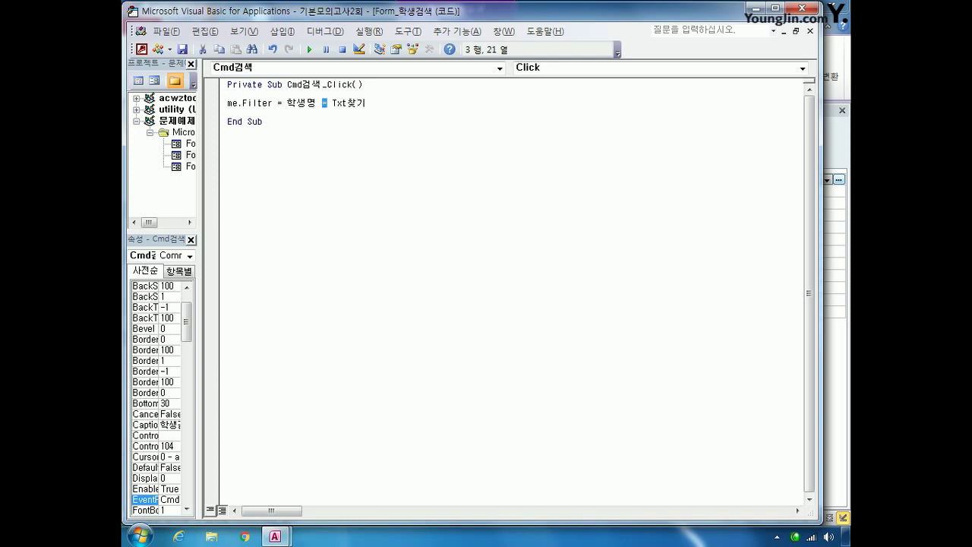
text(like)
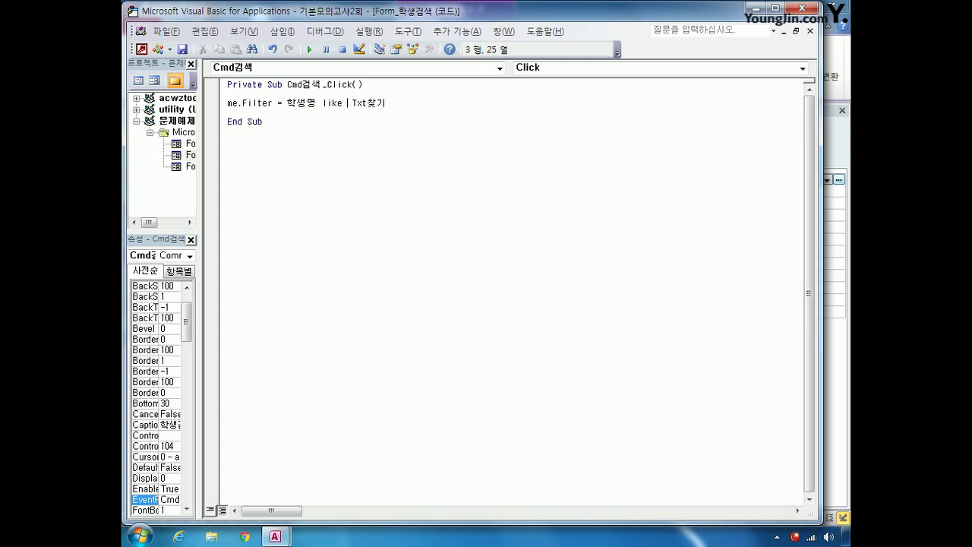
Step: Put a * wildcard before and after Txt찾기 and enclose the whole pattern in single quotation marks
text(*)
key(Right)
key(Right)
key(Right)
key(Right)
key(Right)
key(Right)
text(*)
drag(357, 102, 391, 97)
click(349, 107)
text(')
click(416, 102)
text(')
Step: Enclose the literal parts 학생명 like '* and *' around Txt찾기 in double quotation marks
drag(351, 102, 408, 104)
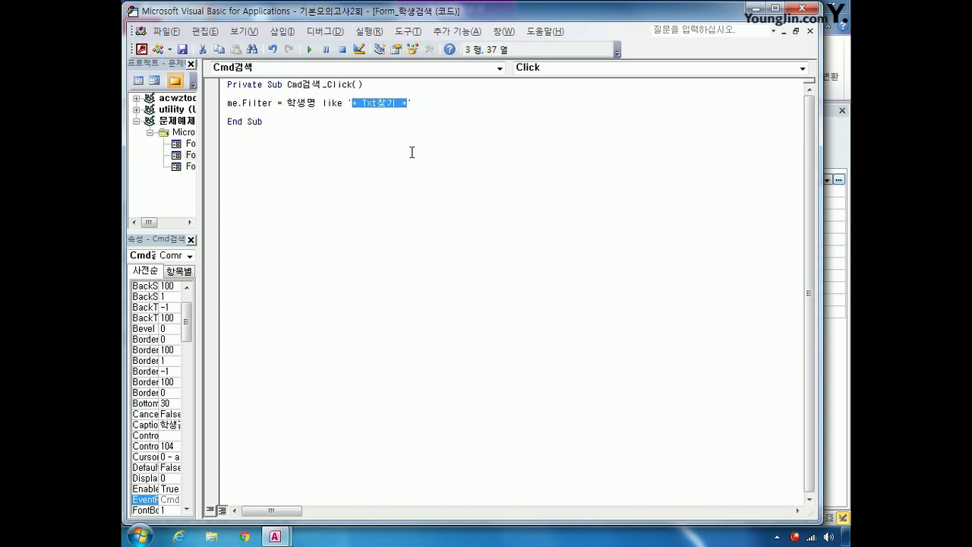
click(412, 103)
drag(361, 103, 396, 103)
click(356, 103)
text(")
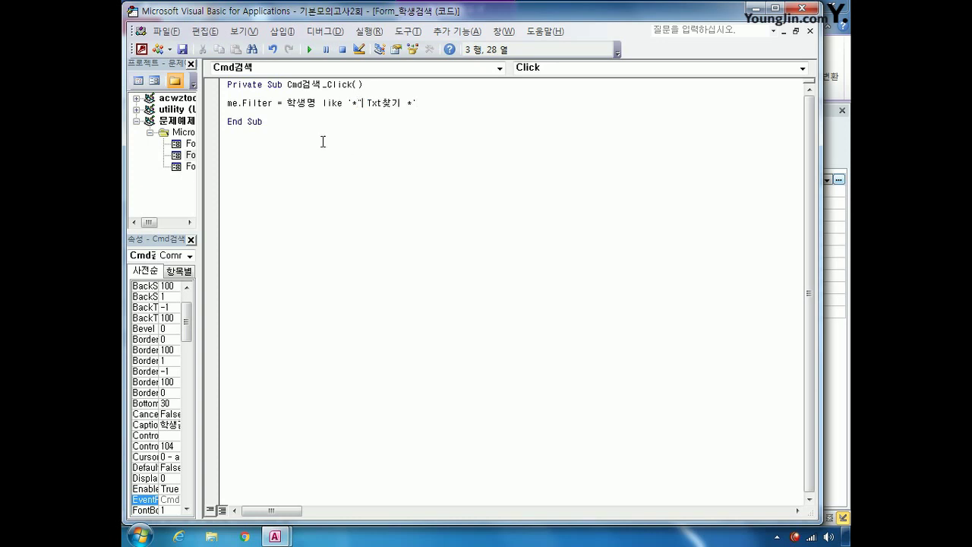
click(288, 103)
text(")
click(412, 104)
text(")
click(431, 104)
text(")
Step: Join Txt찾기 to the quoted strings before and after it with & operators
click(373, 104)
text(&)
key(Right)
key(Right)
key(Right)
key(Right)
key(Right)
text(&)
Step: Add a second line below the filter statement that turns the form's filter on through Me.FilterOn
key(Right)
key(Right)
key(Right)
key(Right)
key(Return)
text(me.fl)
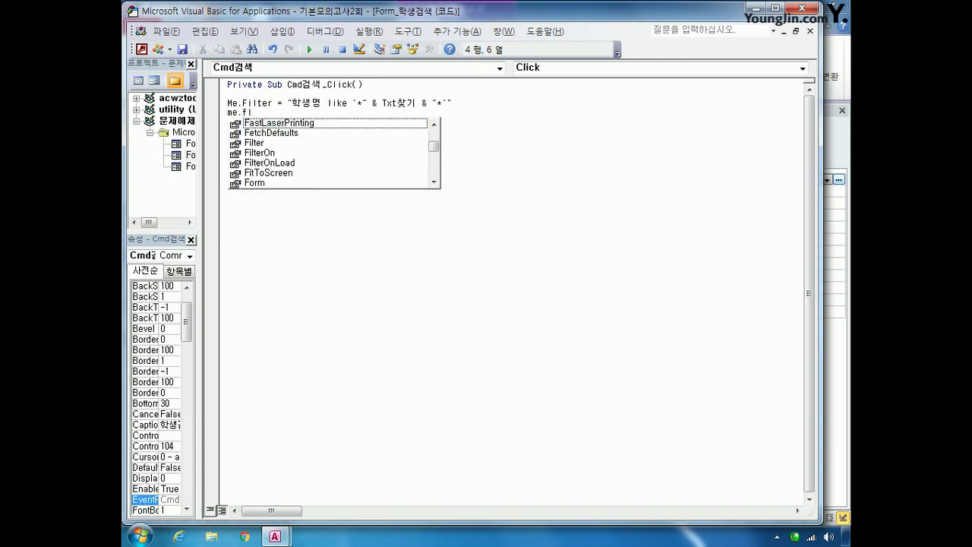
key(BackSpace)
text(ilter)
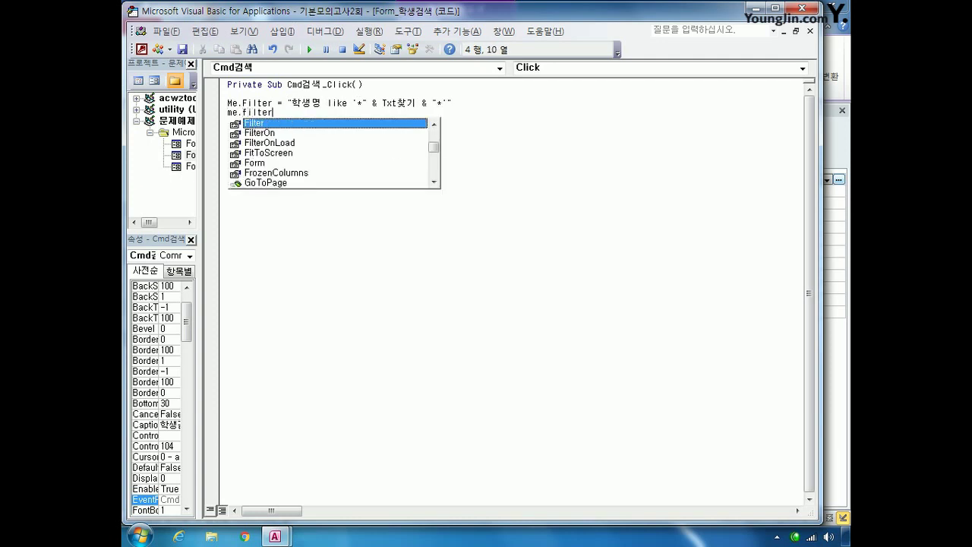
key(Down)
text(=)
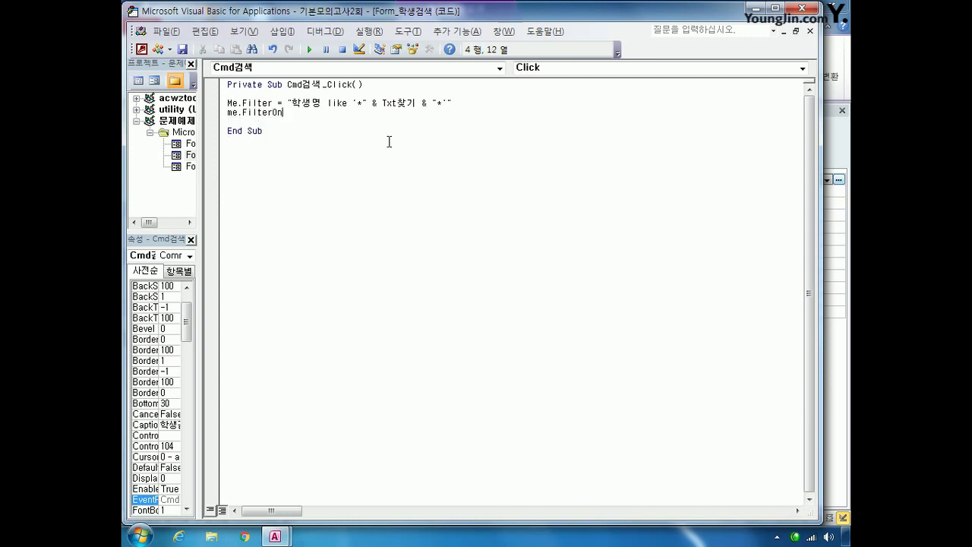
text(=)
key(Down)
key(Tab)
key(Return)
Step: Close the code editor and save and close the 학생검색 form
click(796, 9)
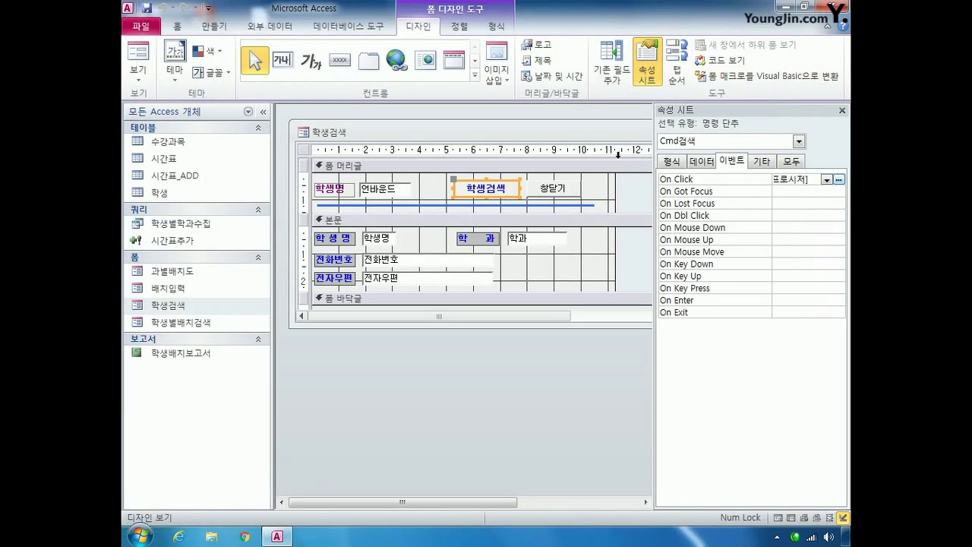
click(605, 147)
click(407, 303)
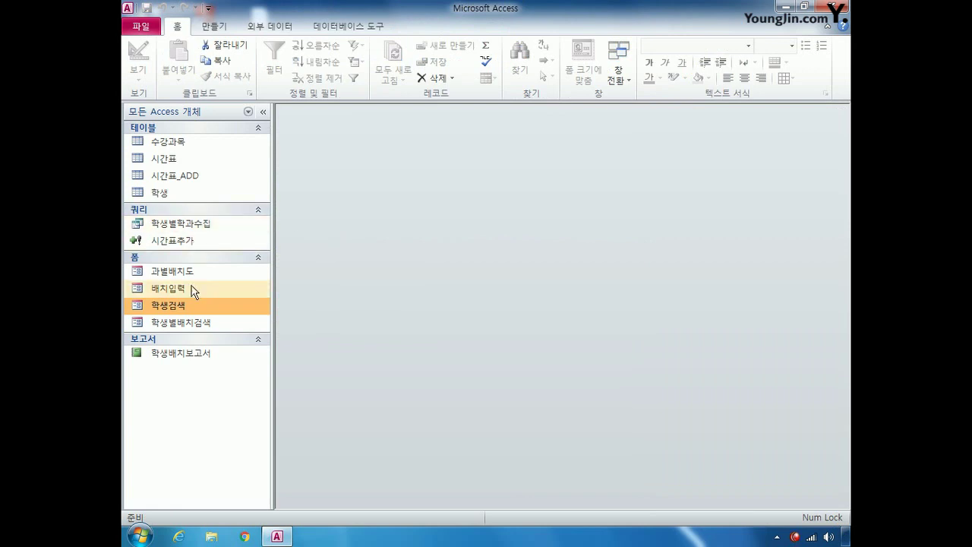
Step: Open the 학생별배치검색 form in design view and select its 내보내기 button
click(191, 325)
right_click(191, 325)
click(228, 152)
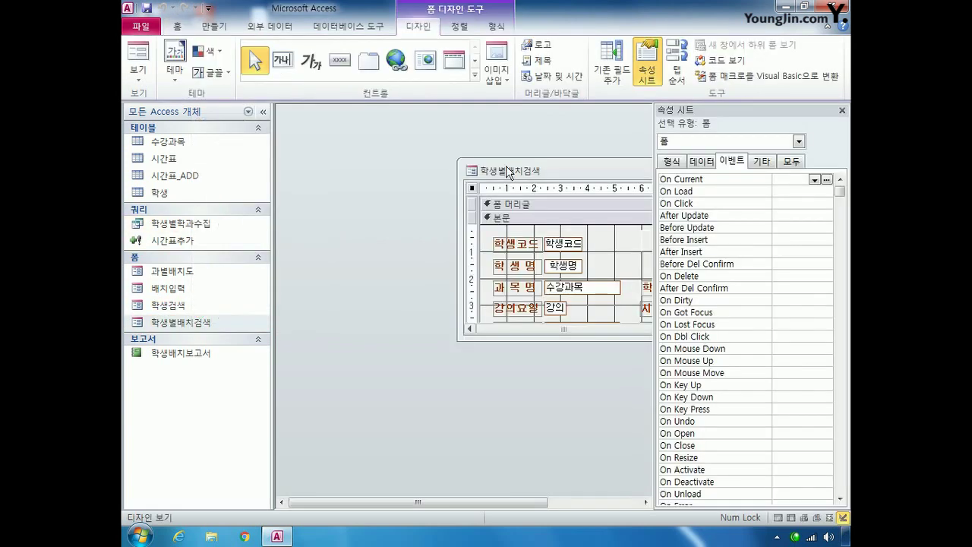
drag(478, 175, 424, 140)
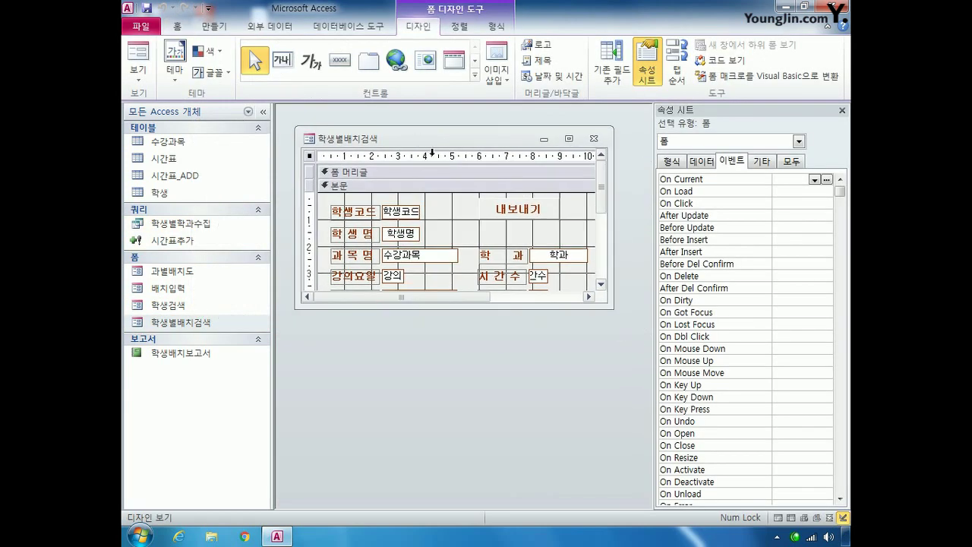
click(521, 207)
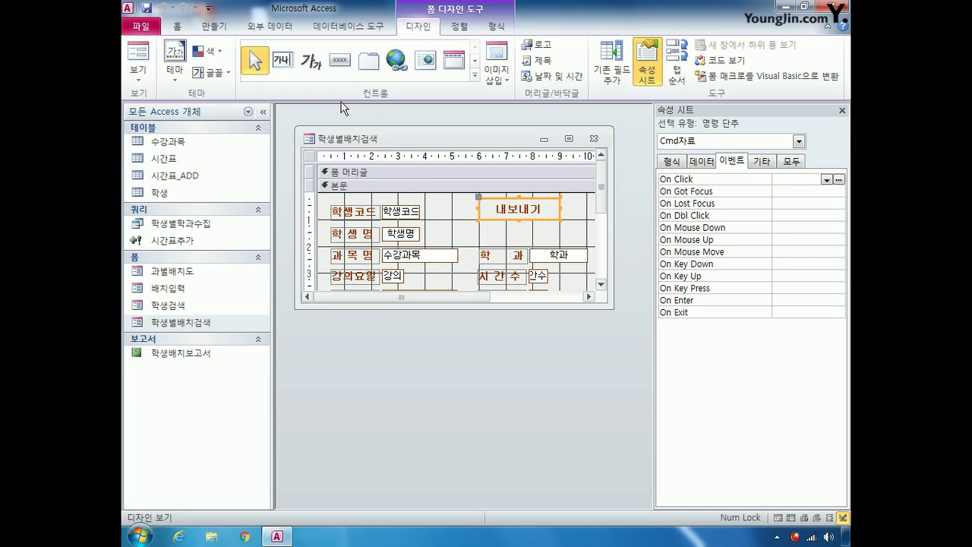
Step: Create a new macro and add a FindNextRecord action to it
click(216, 27)
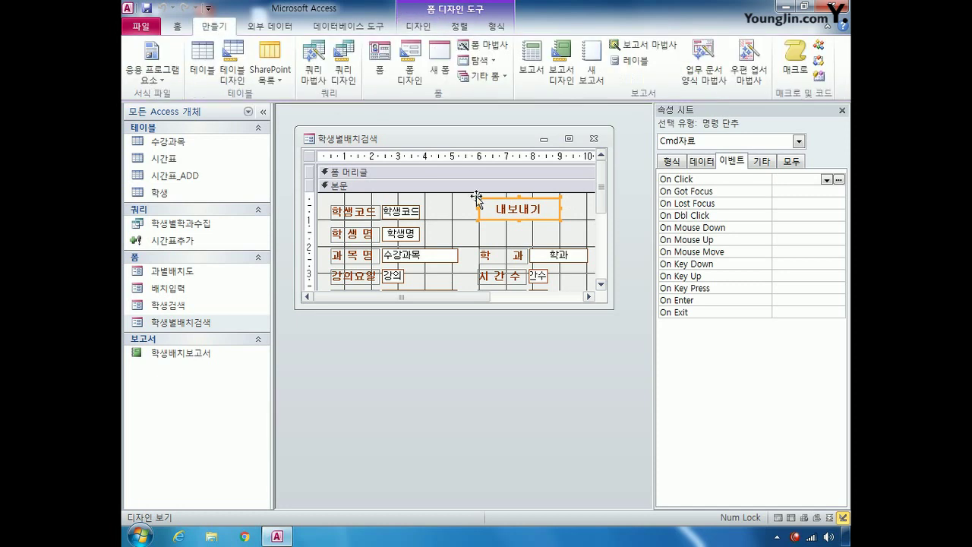
click(795, 61)
click(440, 175)
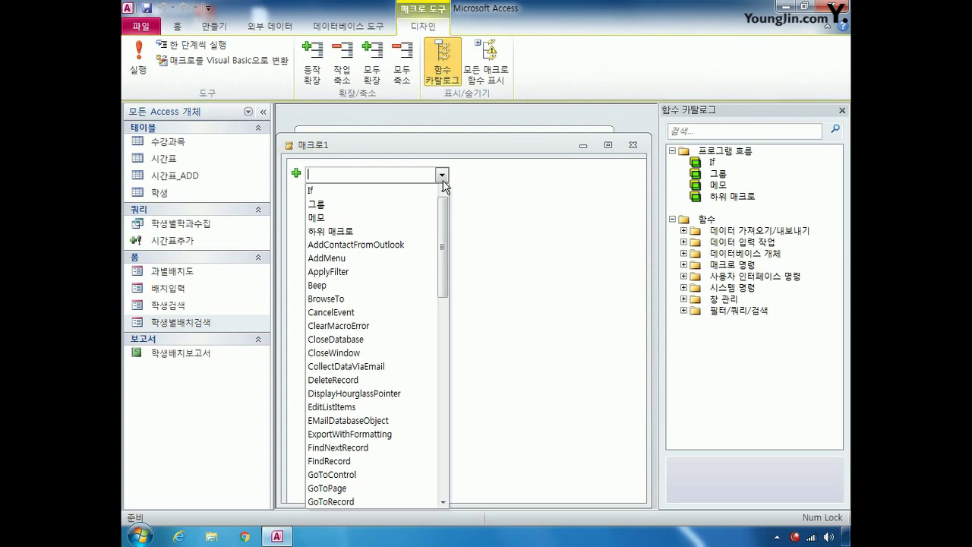
drag(445, 211, 443, 260)
click(368, 298)
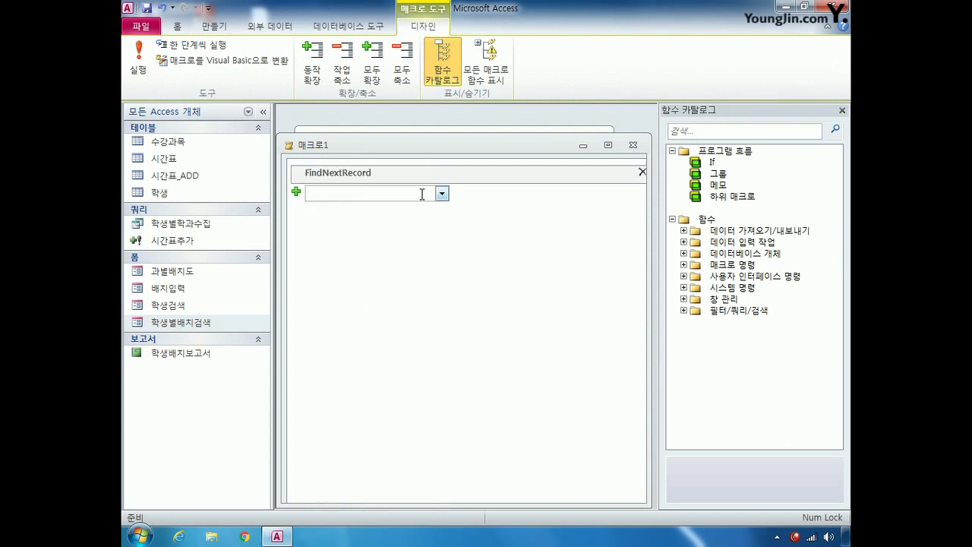
Step: Remove the FindNextRecord action from the macro and add an ExportWithFormatting action instead
click(642, 172)
click(441, 174)
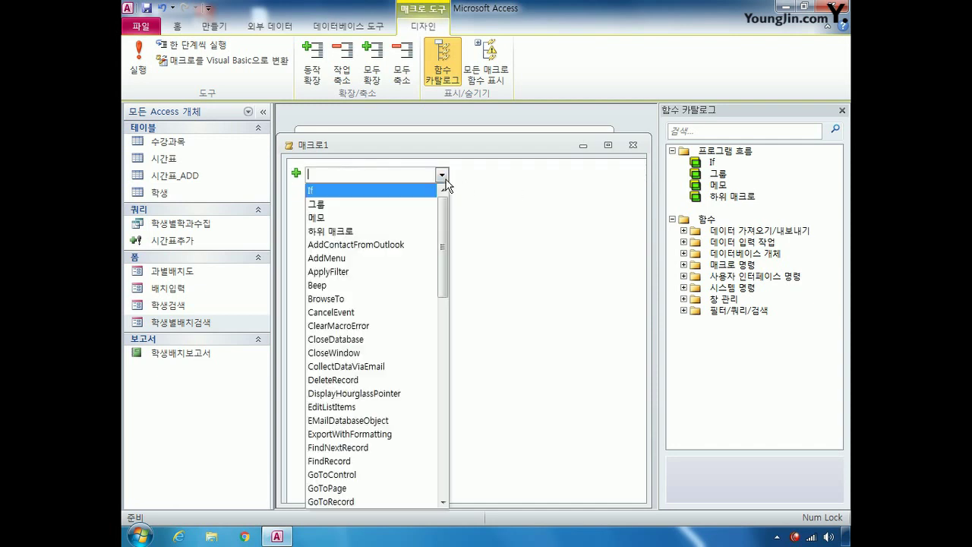
click(371, 434)
Step: Set the export action's object type to 폼, object name to 학생별배치검색 and output format to Excel 통합 문서 (*.xlsx)
mouse_move(426, 266)
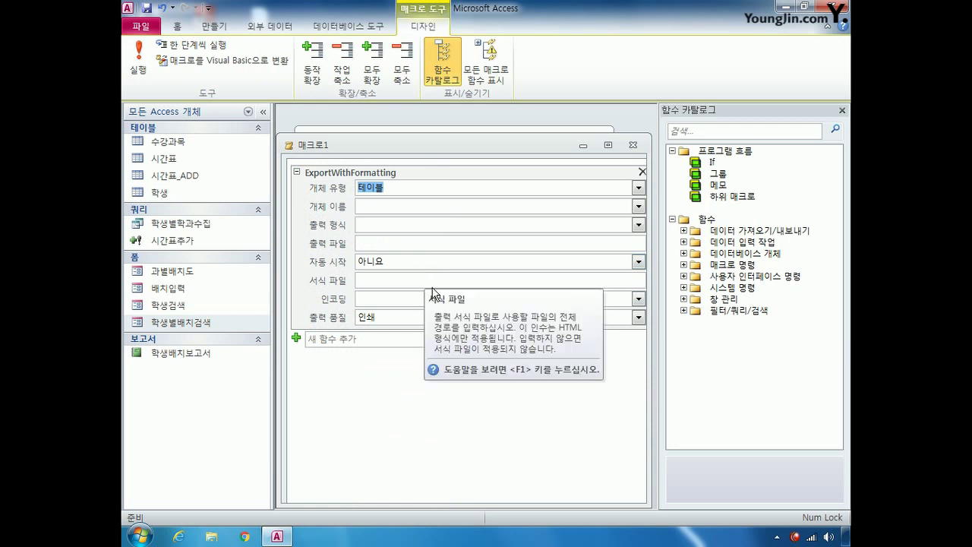
mouse_move(527, 226)
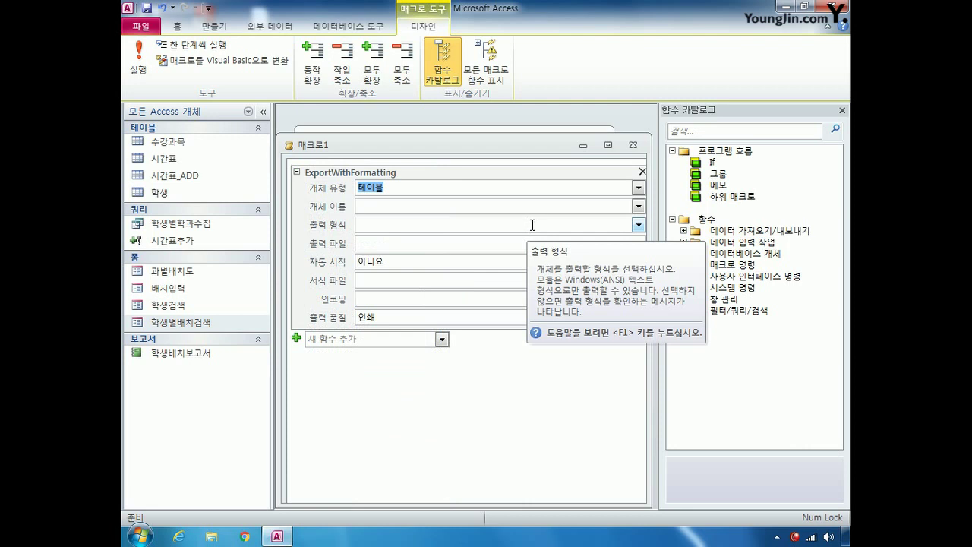
click(638, 188)
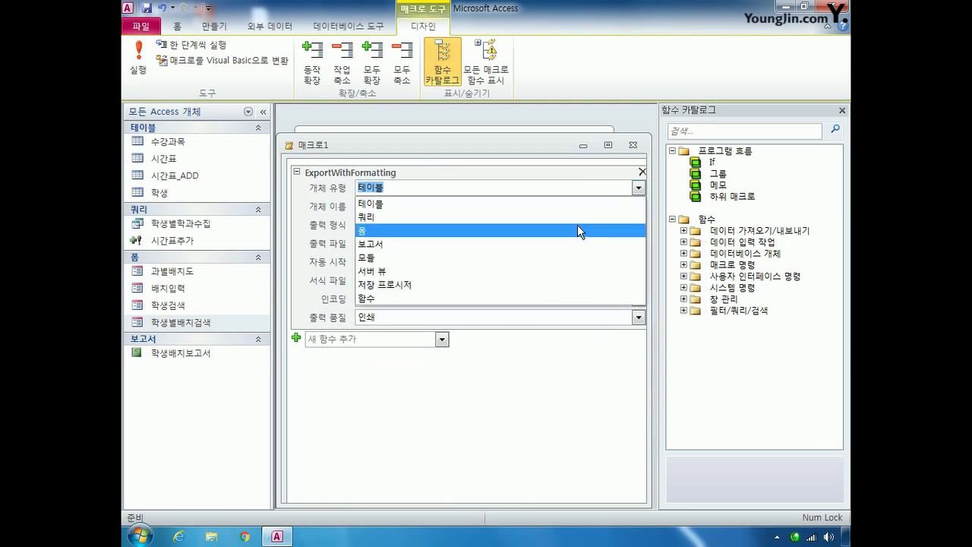
click(552, 225)
click(637, 206)
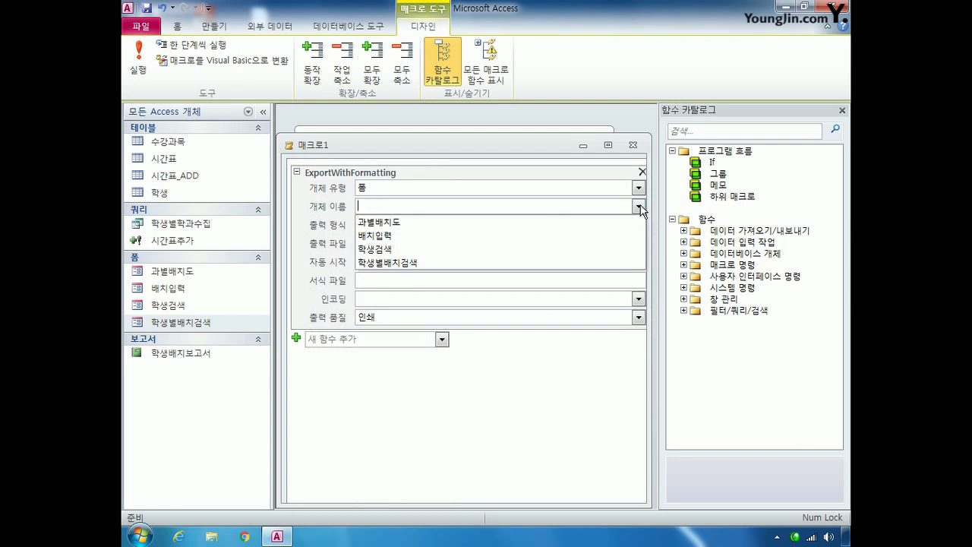
click(524, 263)
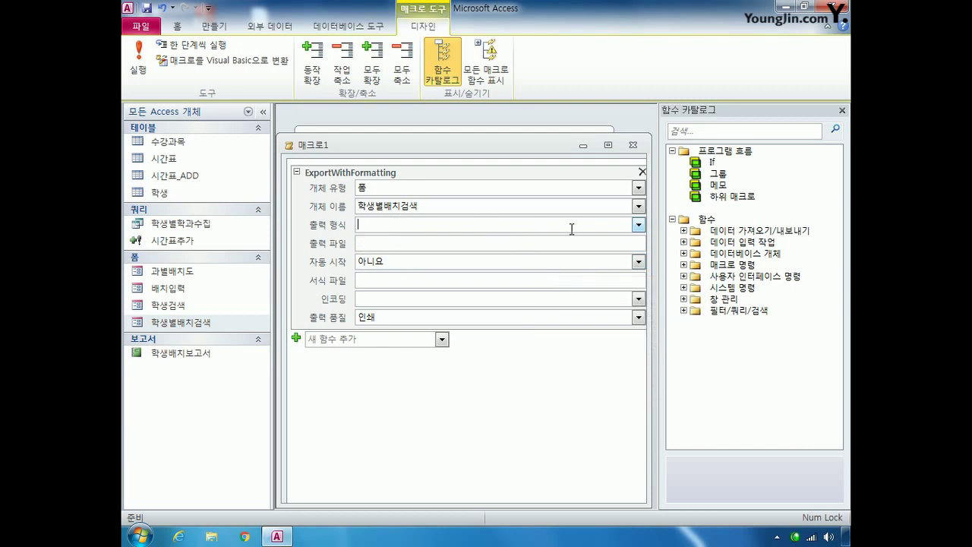
click(637, 225)
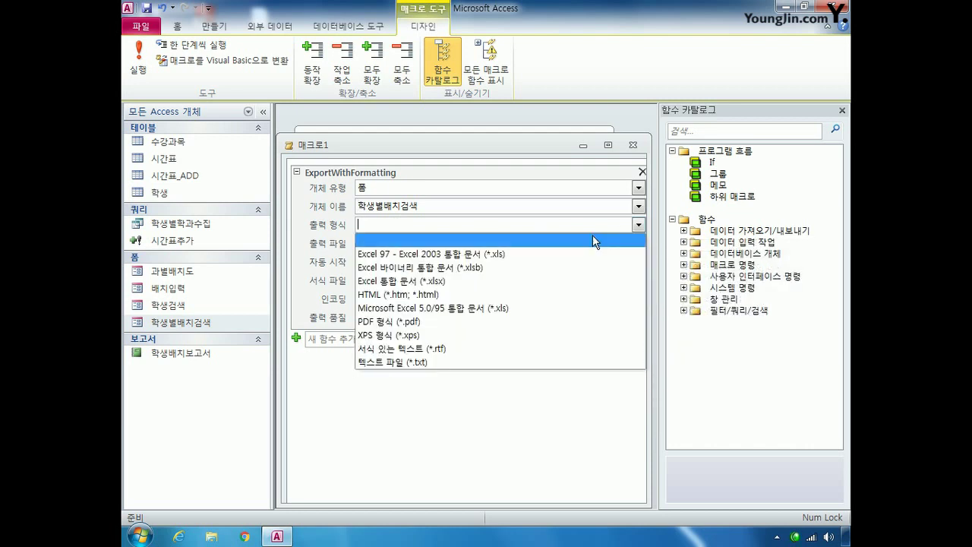
click(498, 280)
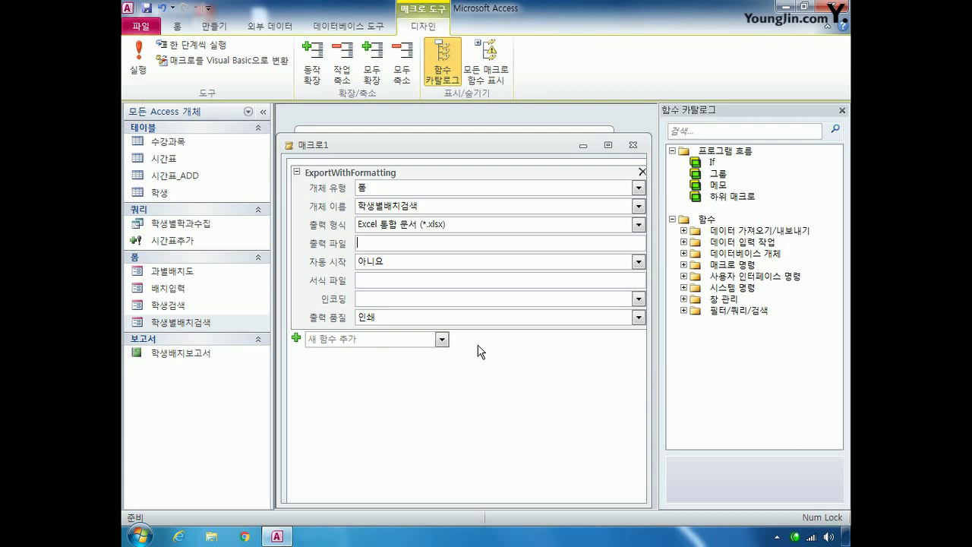
Step: Set the export action's output file to C:\학생별강의배치.xlsx
text(C)
text(:\)
text(학생별)
text(강의배치)
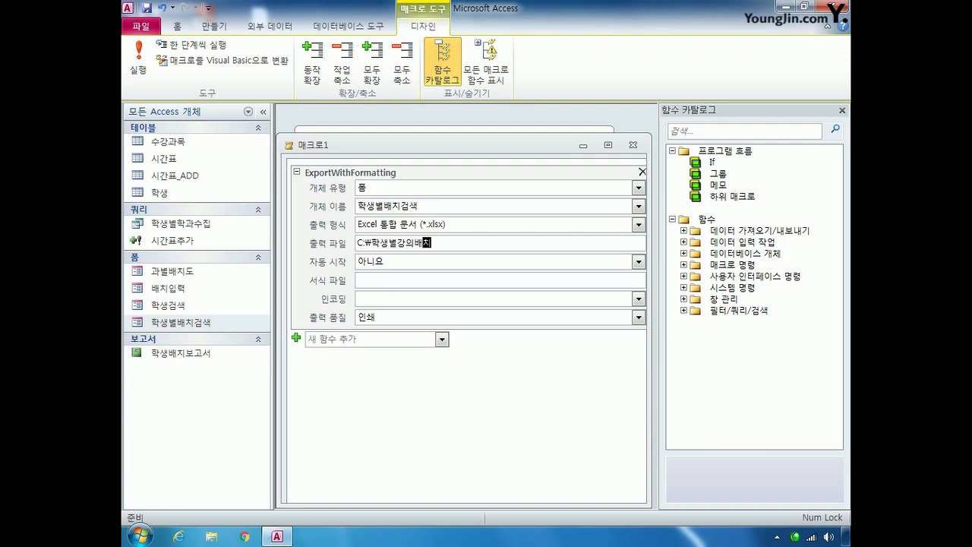
text(.xlsx)
Step: Close the macro and save it under the name 내보내기
click(633, 144)
click(408, 304)
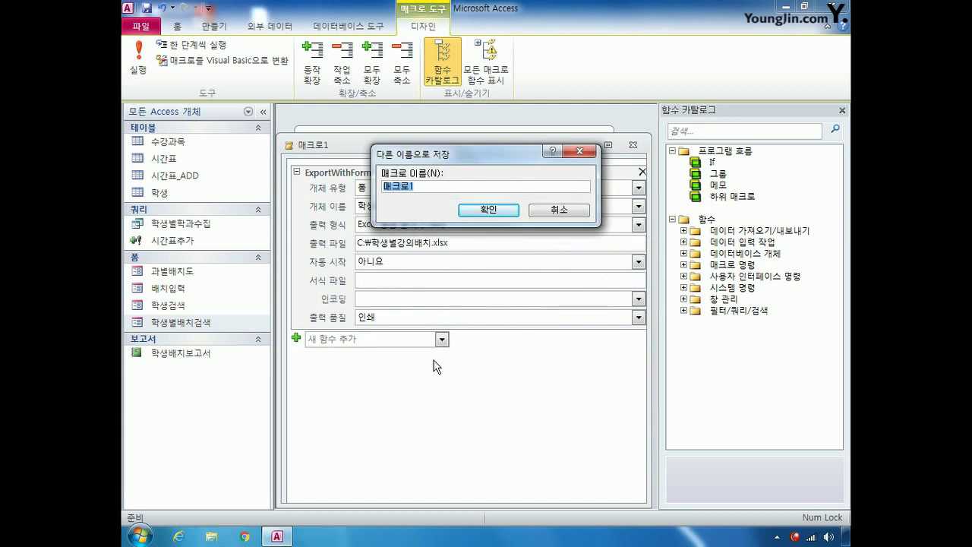
text(매보내기)
key(Return)
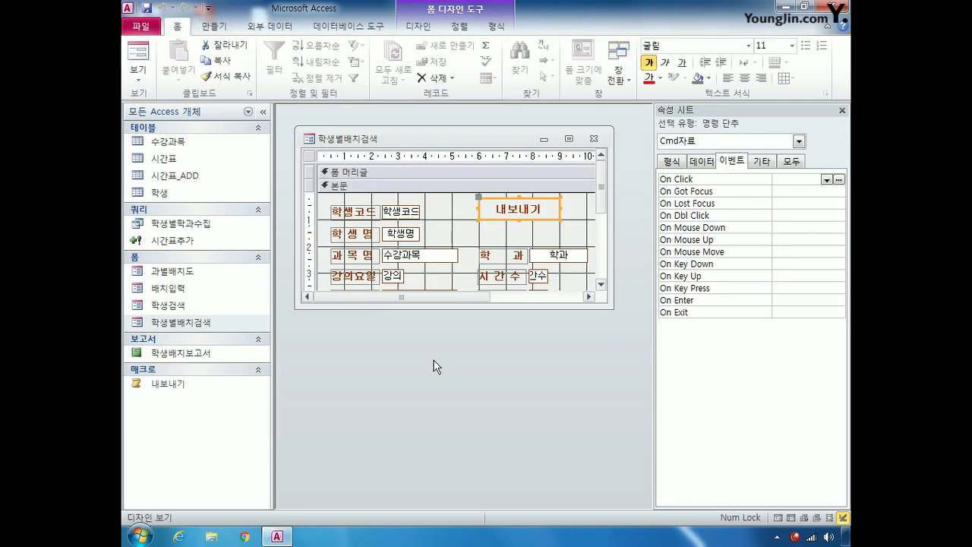
Step: Assign the 내보내기 macro to the button's On Click event, and save and close the 학생별배치검색 form
click(826, 179)
click(790, 189)
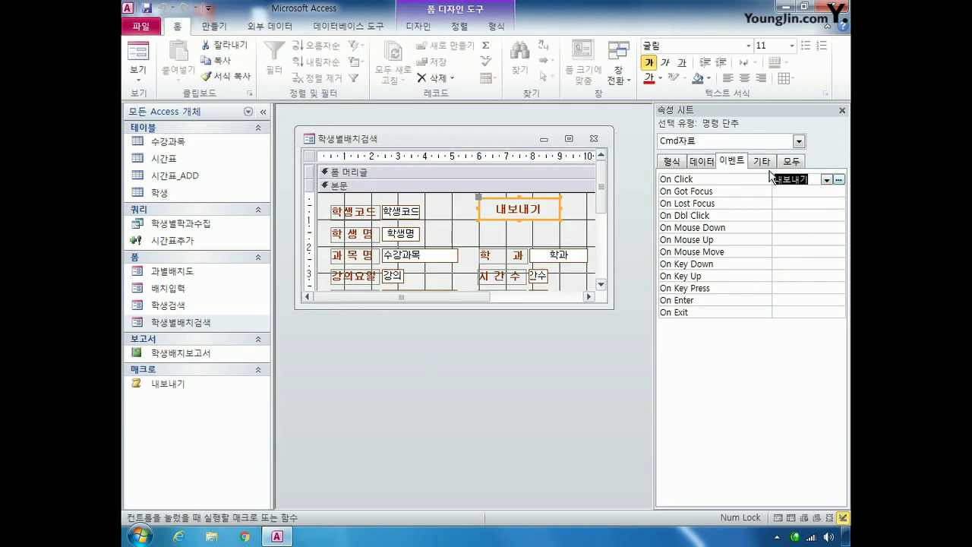
click(593, 138)
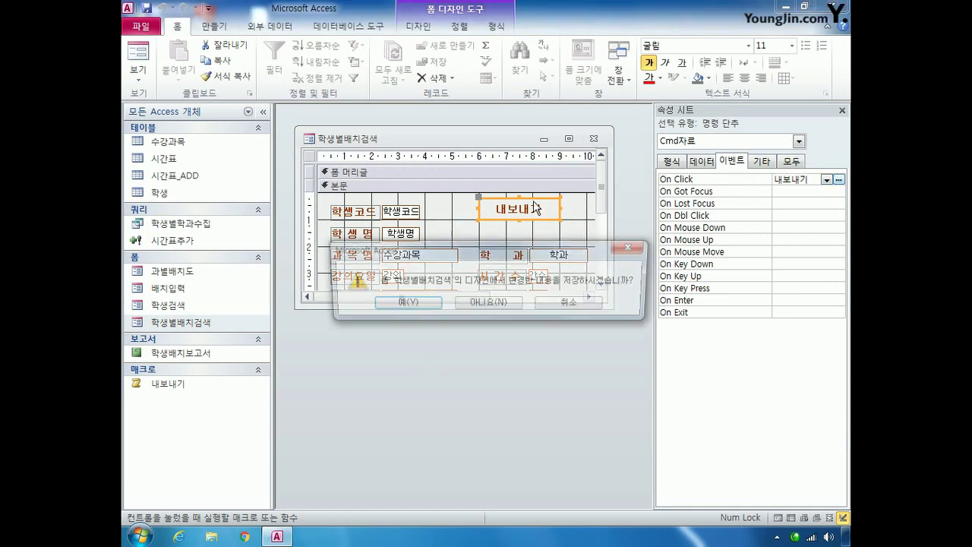
click(403, 303)
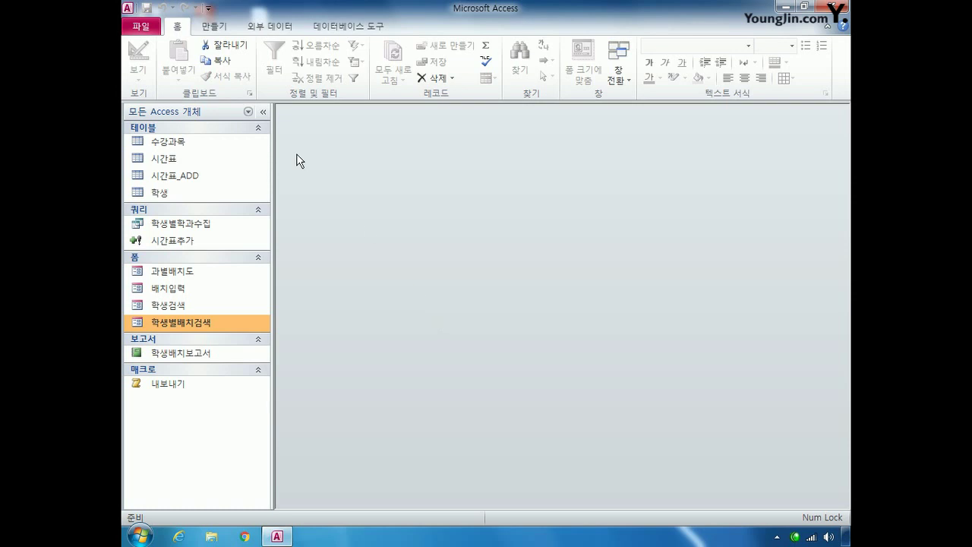
Step: Create a new query in design view based on the 시간표 table and close the property sheet
click(214, 26)
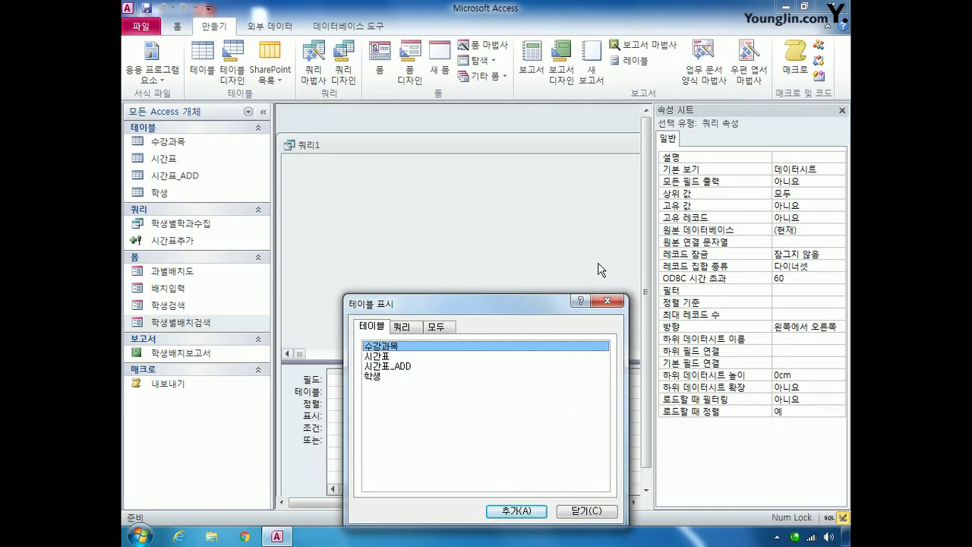
double_click(377, 355)
click(586, 511)
click(841, 110)
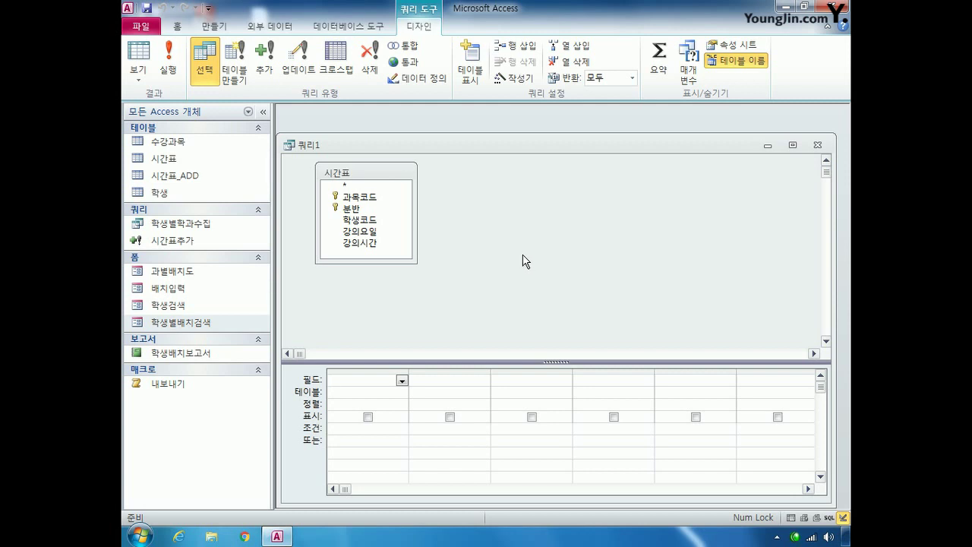
Step: Add the 학생코드 and 과목코드 fields to the query grid and give 과목코드 the alias 과목수
double_click(372, 220)
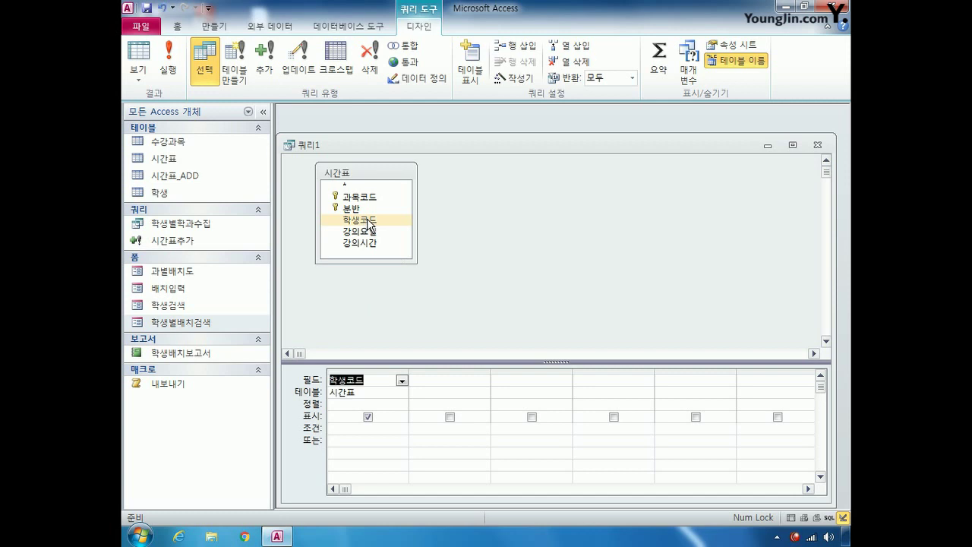
double_click(363, 199)
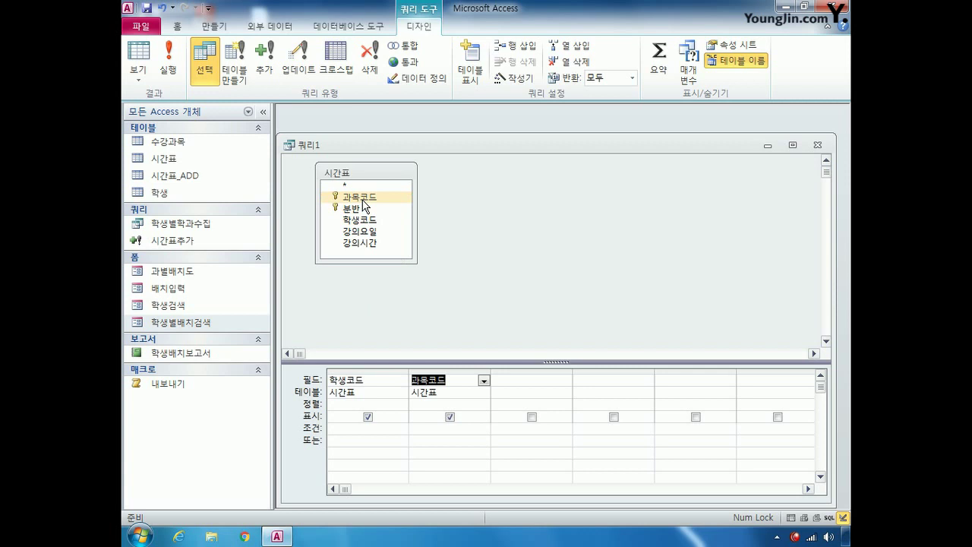
click(414, 380)
text(교)
text(목수:)
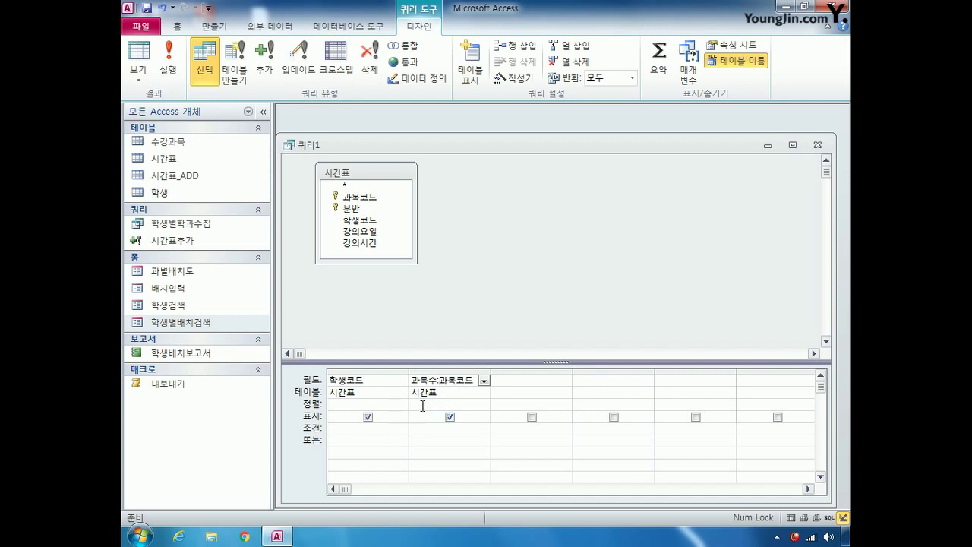
click(422, 406)
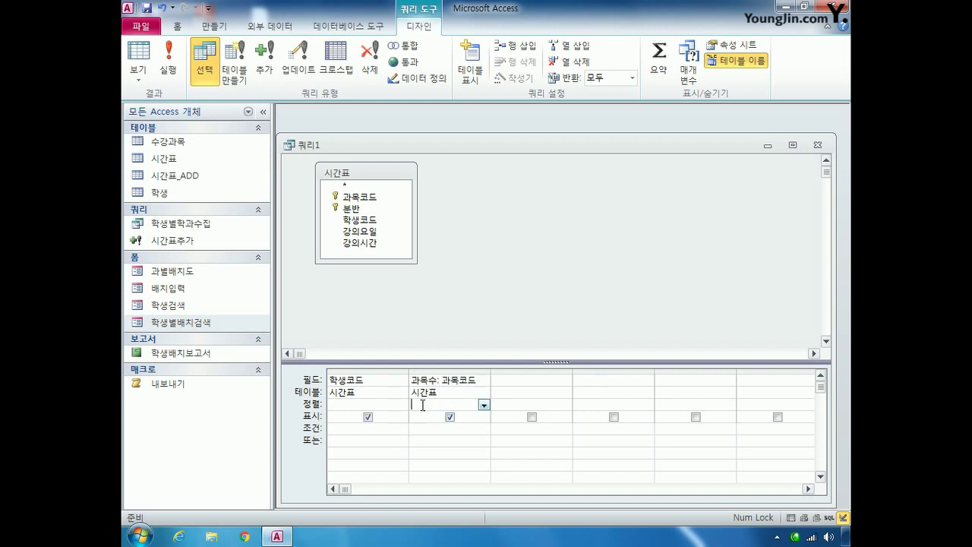
Step: Turn on the query's totals row and set the 과목수 column to 개수
click(659, 61)
click(478, 405)
click(484, 405)
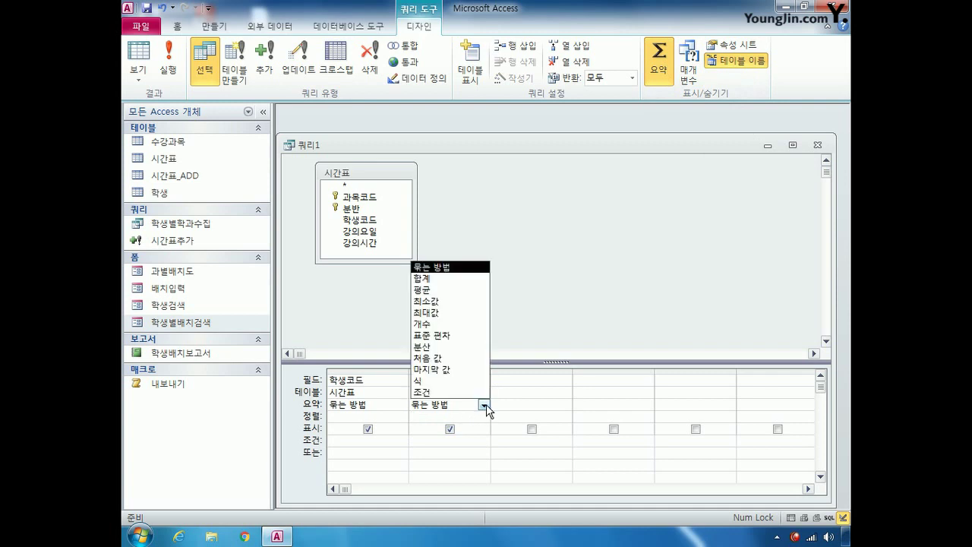
click(455, 324)
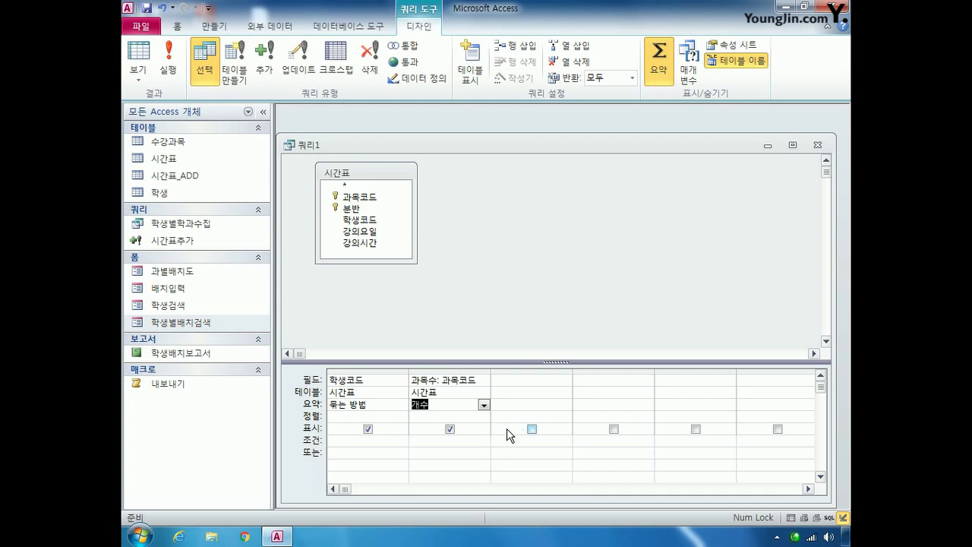
Step: Close the query and save it as 학생별강좌수
click(817, 145)
click(410, 301)
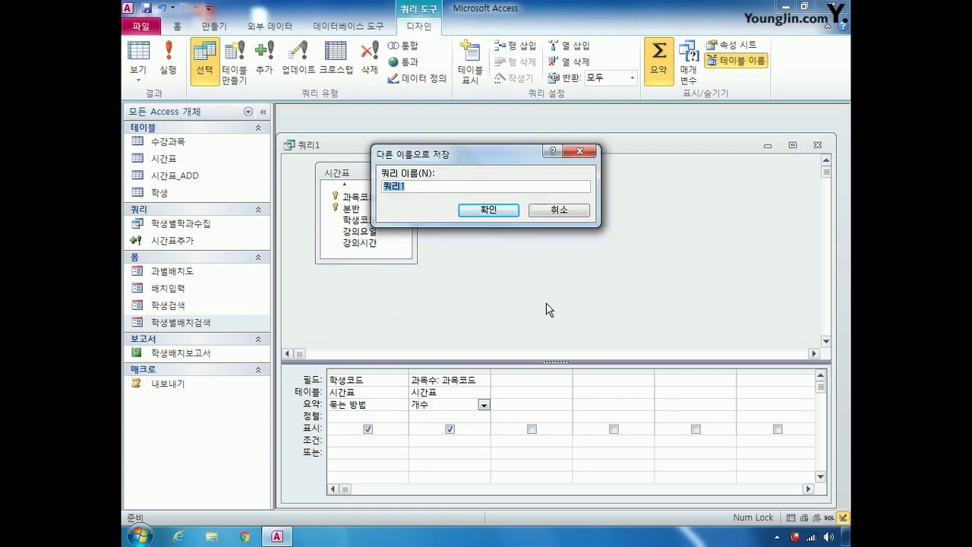
text(학생별강좌수)
key(Return)
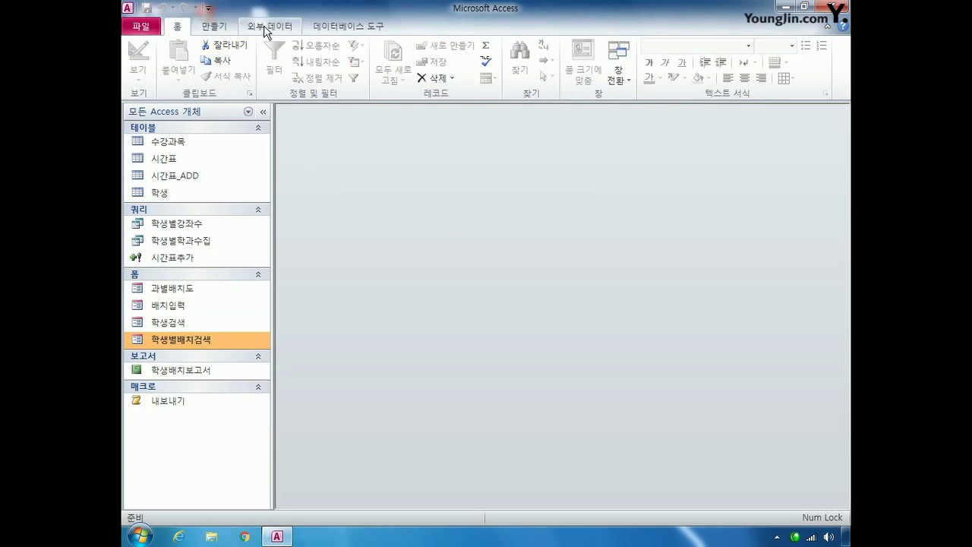
Step: Start another new query in design view for choosing its source tables
click(215, 25)
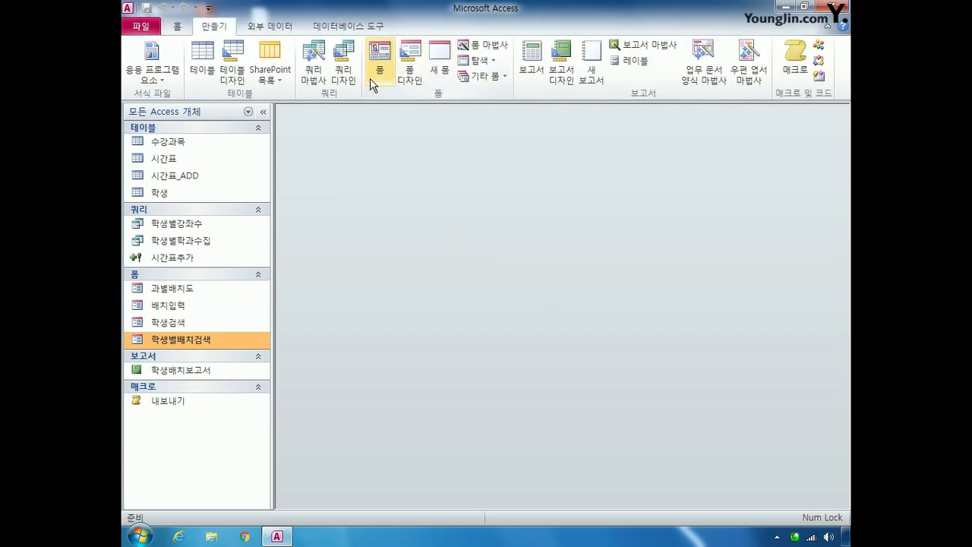
click(346, 70)
drag(500, 297, 521, 244)
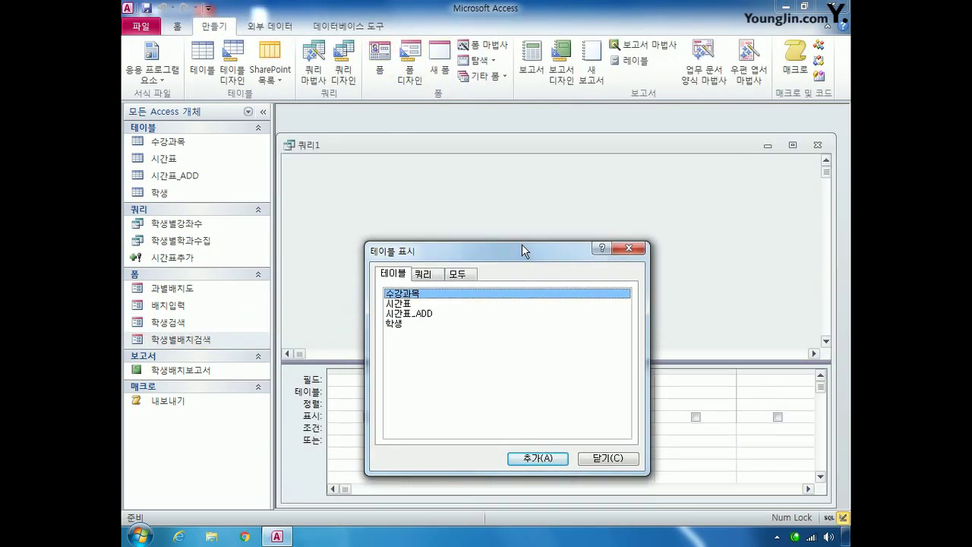